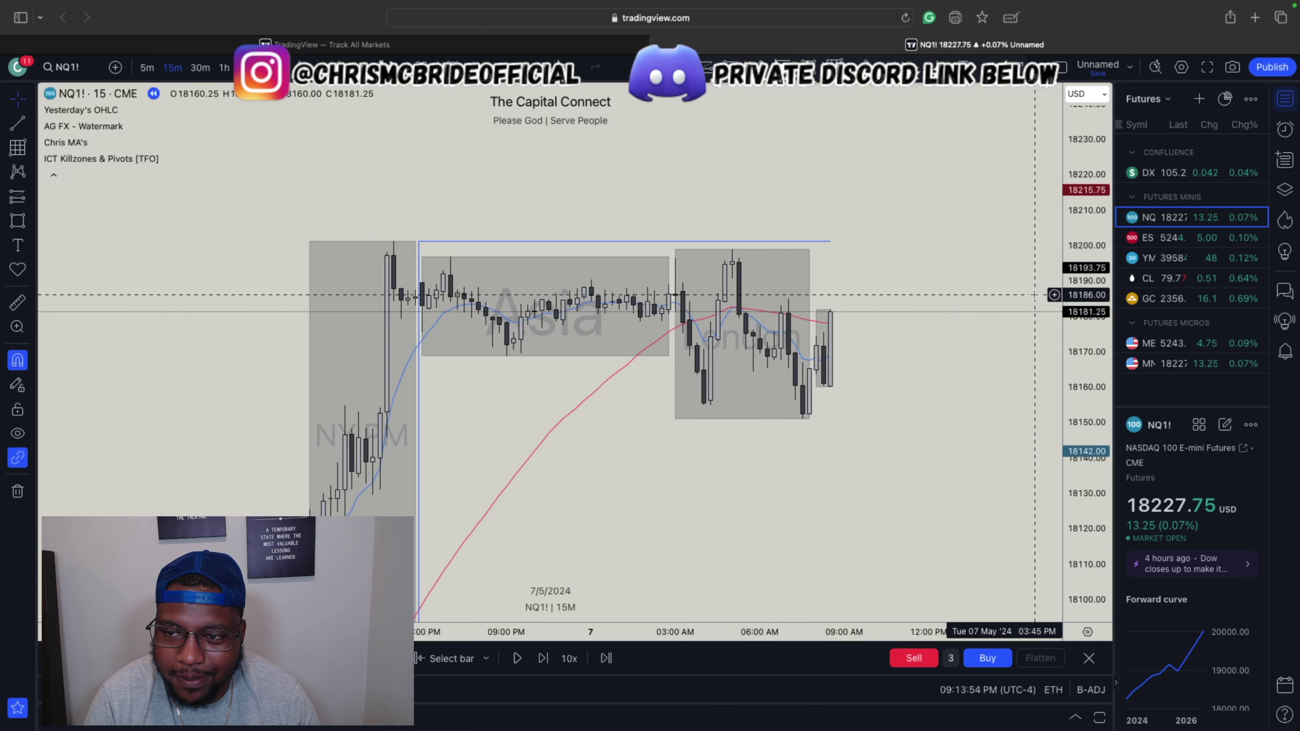
# Zoom out, pan and compress the 15-minute NQ1! chart to review the past week's candles
pyautogui.scroll(-10, 1085, 255)
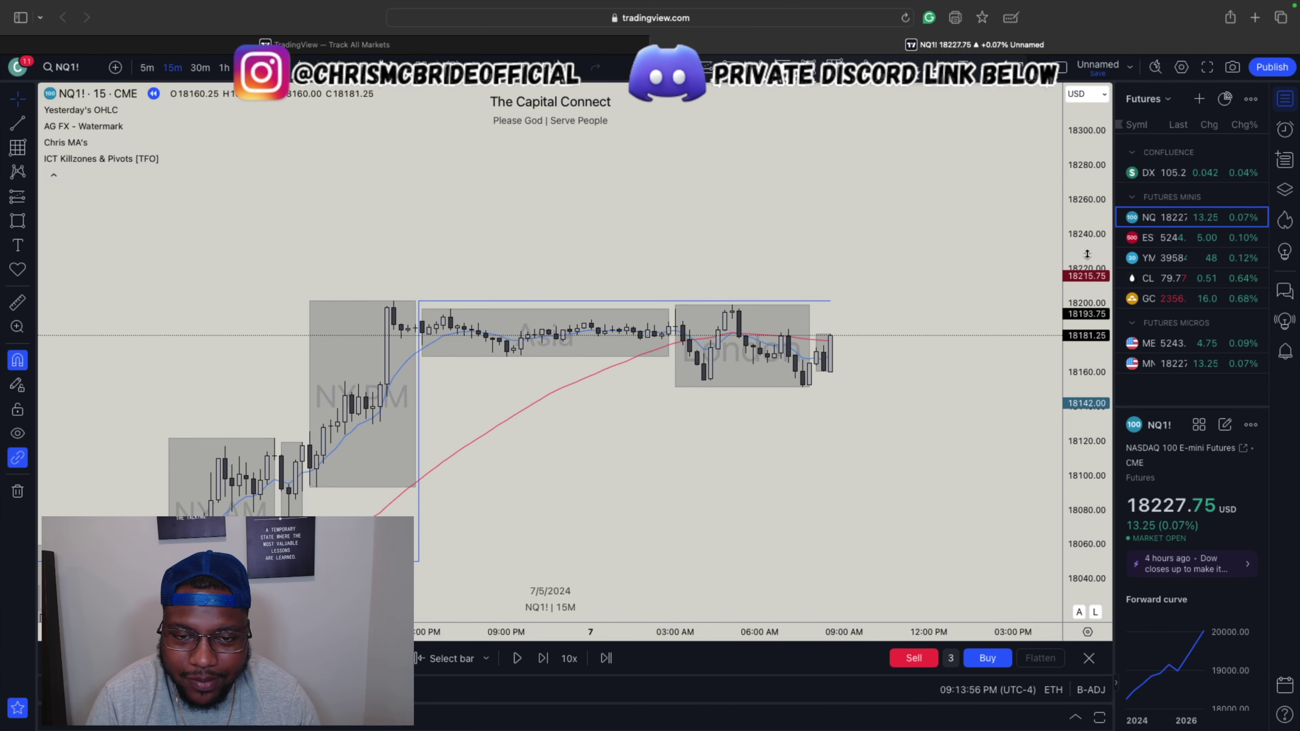
pyautogui.scroll(-3, 888, 275)
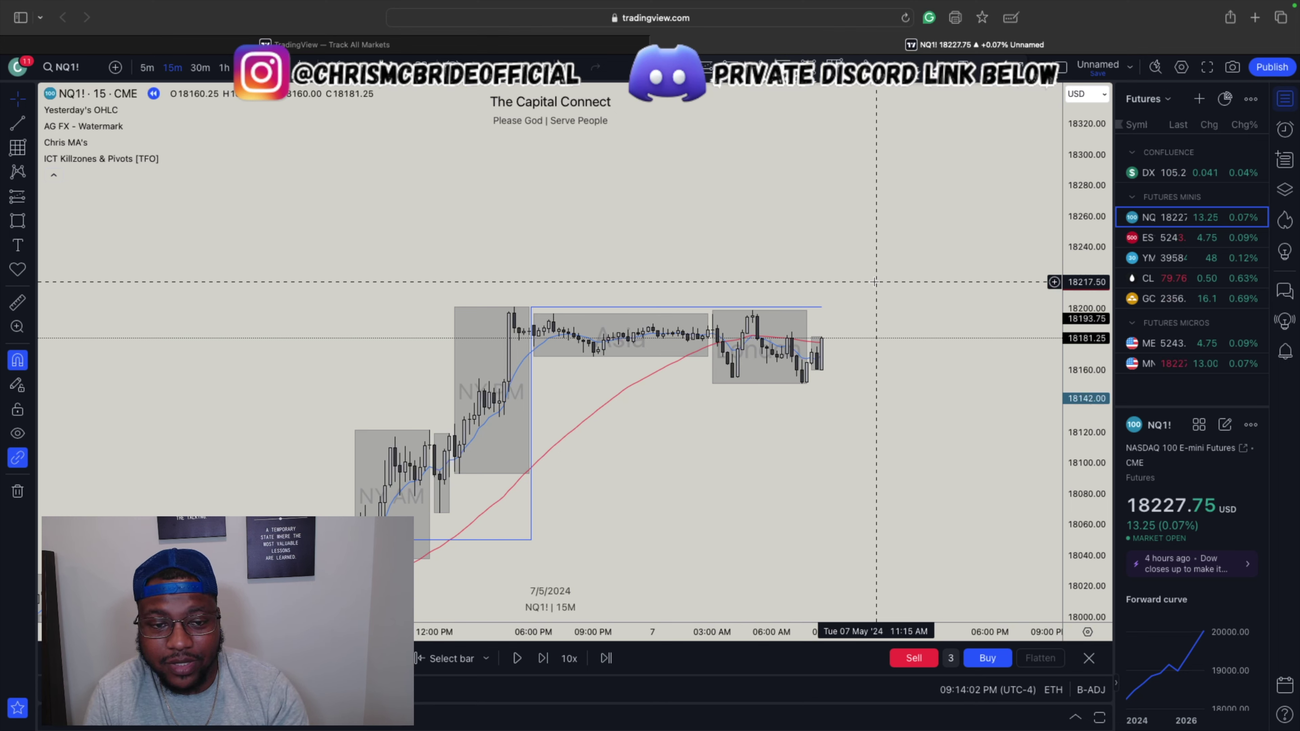
pyautogui.scroll(-3, 870, 392)
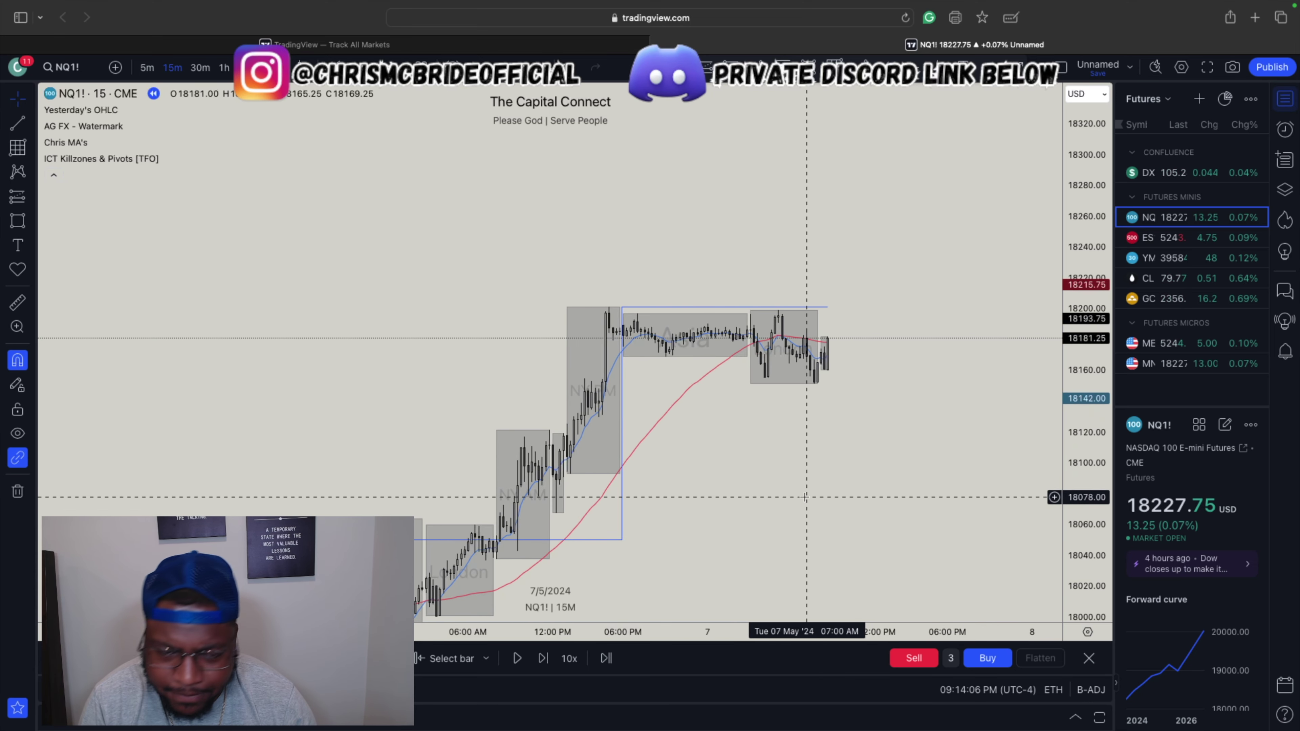
pyautogui.moveTo(753, 467); pyautogui.dragTo(786, 322)
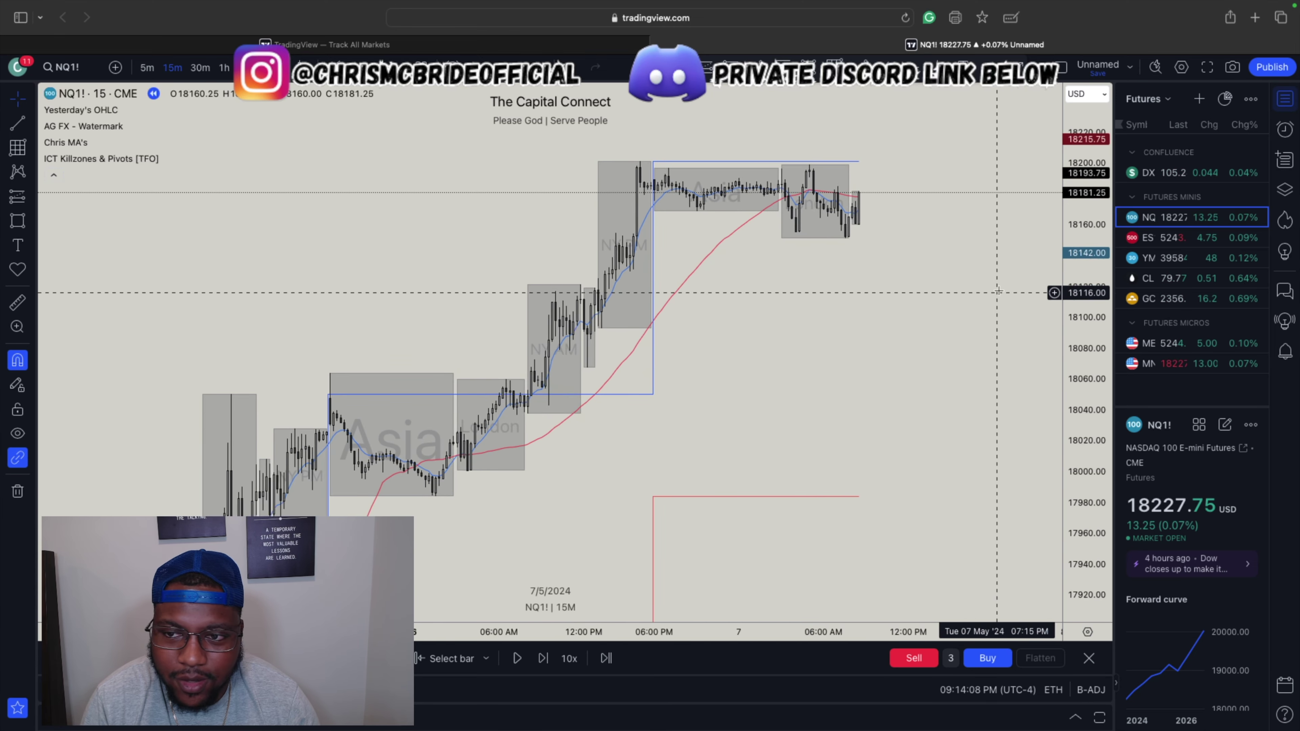
pyautogui.moveTo(1103, 242); pyautogui.dragTo(1103, 389)
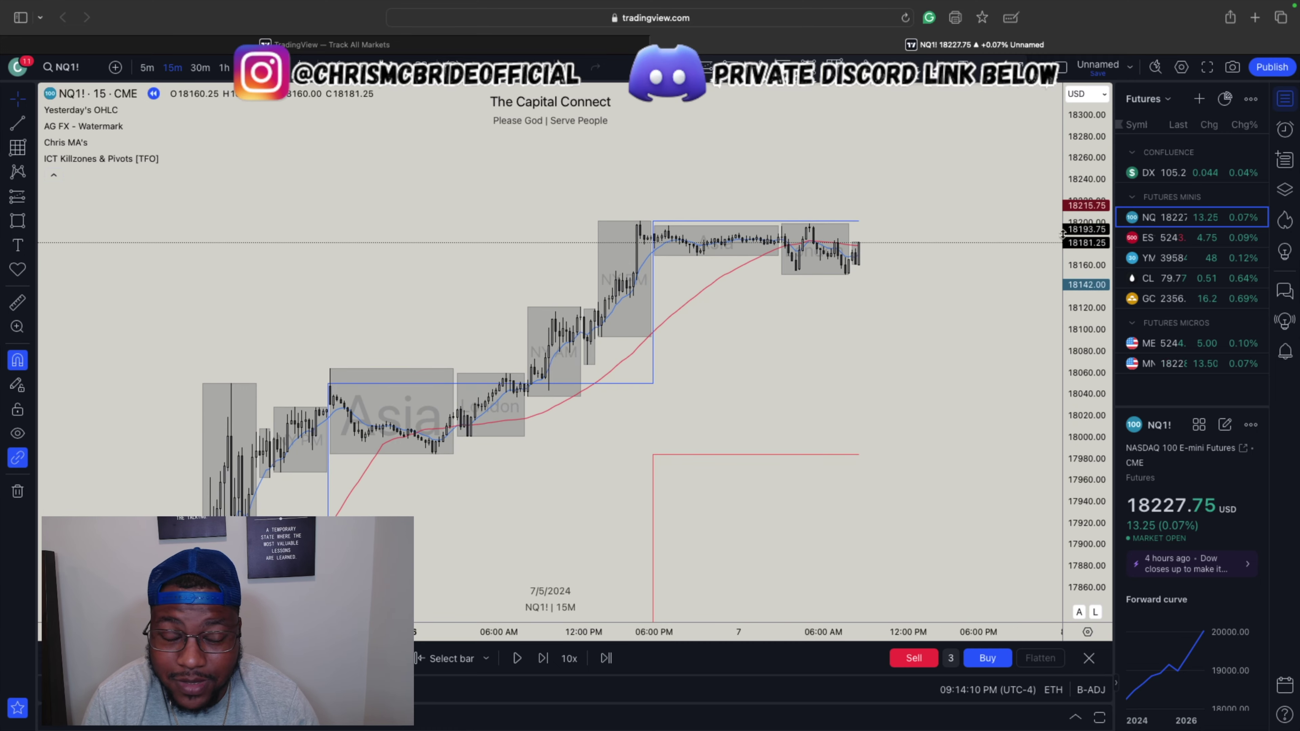
pyautogui.scroll(-5, 717, 333)
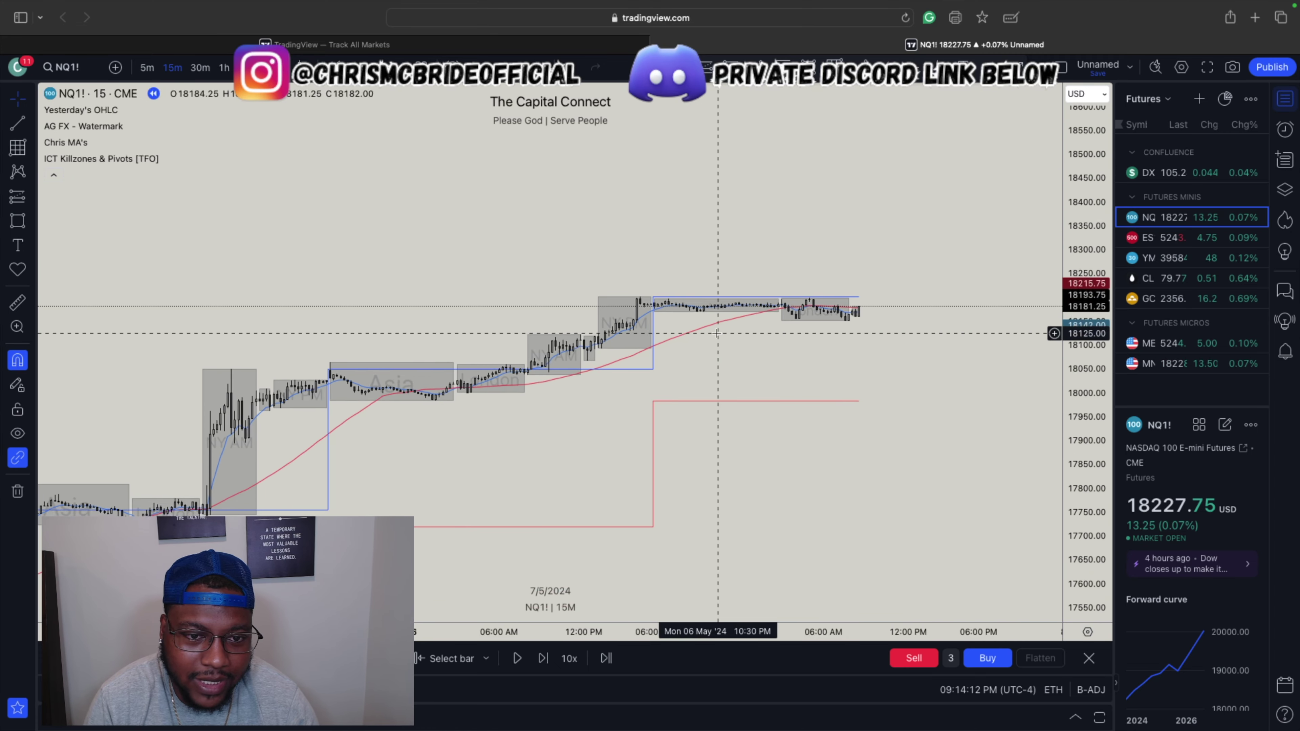
pyautogui.moveTo(717, 333); pyautogui.dragTo(619, 193)
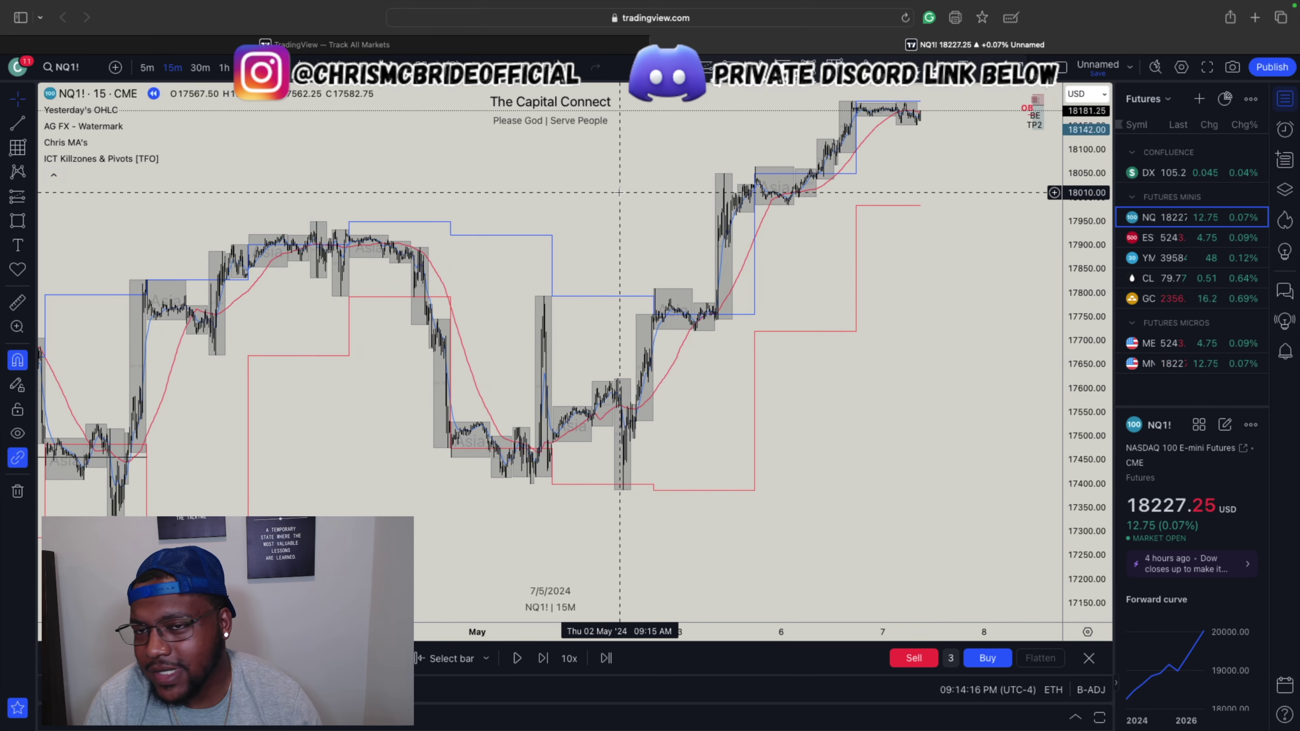
pyautogui.moveTo(722, 233); pyautogui.dragTo(701, 276)
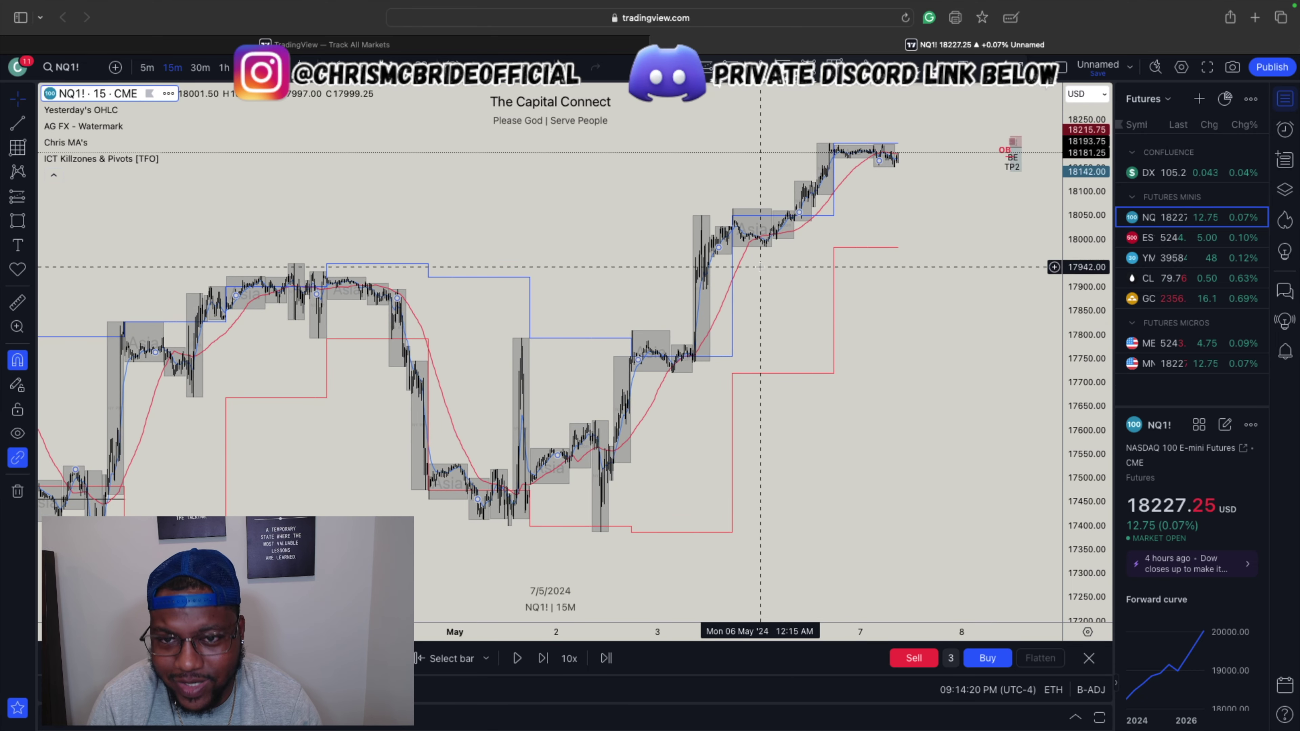
pyautogui.moveTo(822, 221); pyautogui.dragTo(813, 277)
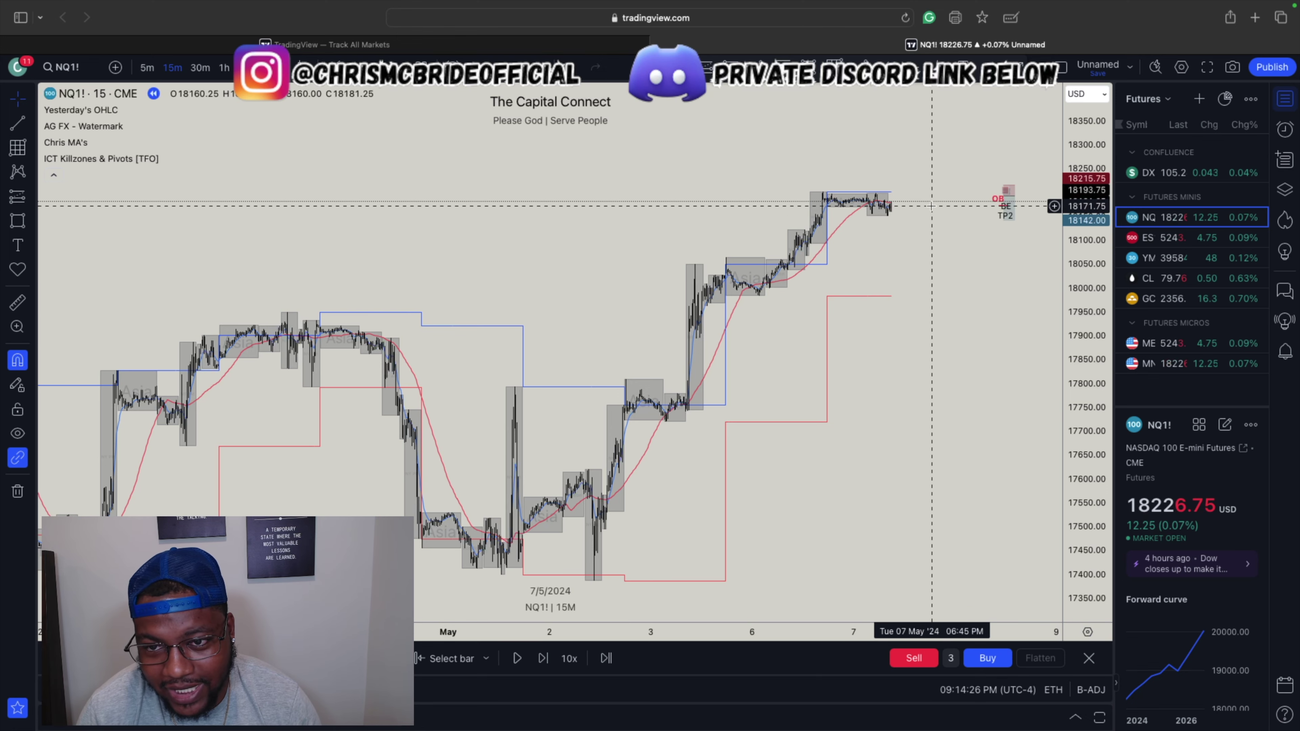
pyautogui.moveTo(931, 206); pyautogui.dragTo(897, 283)
# Zoom in on the recent rally, then switch the chart to the 1D timeframe
pyautogui.scroll(8, 1087, 198)
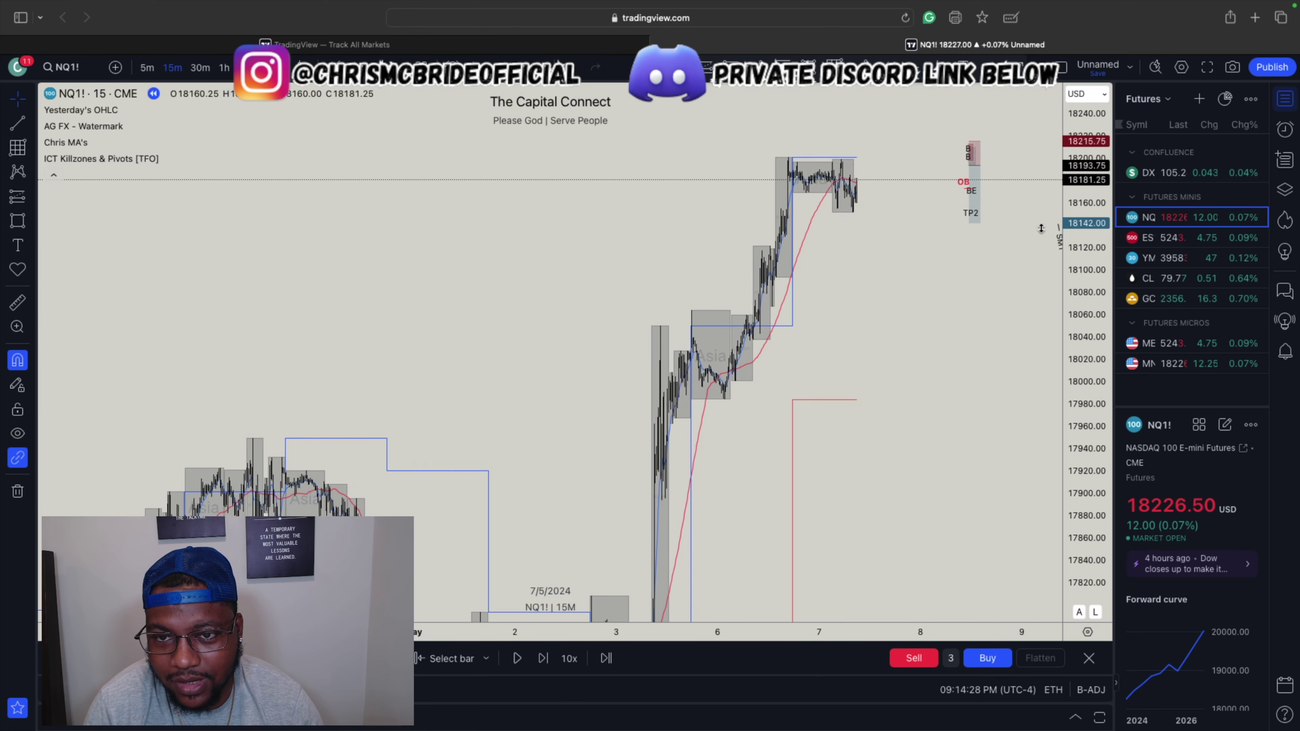
pyautogui.moveTo(771, 247); pyautogui.dragTo(785, 379)
pyautogui.scroll(4, 795, 363)
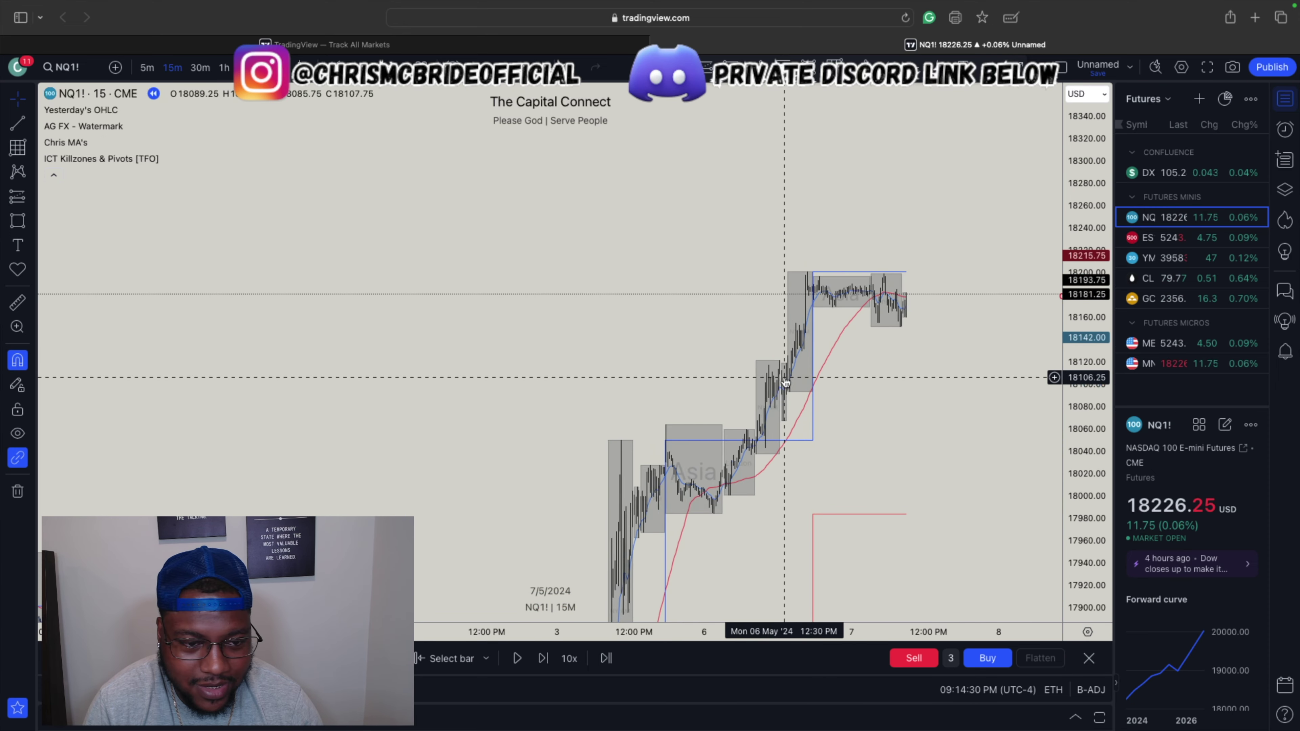
pyautogui.scroll(8, 786, 379)
pyautogui.scroll(5, 1092, 230)
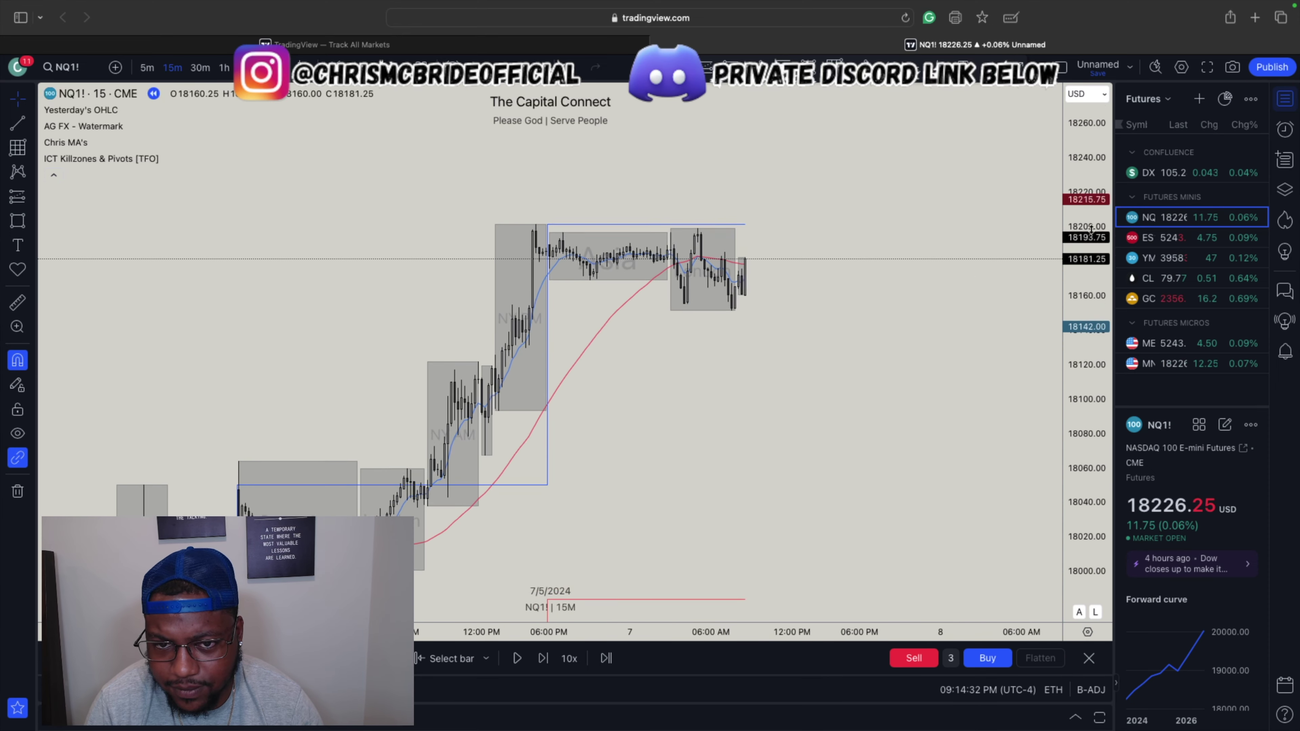
pyautogui.scroll(3, 1091, 229)
pyautogui.scroll(3, 1078, 213)
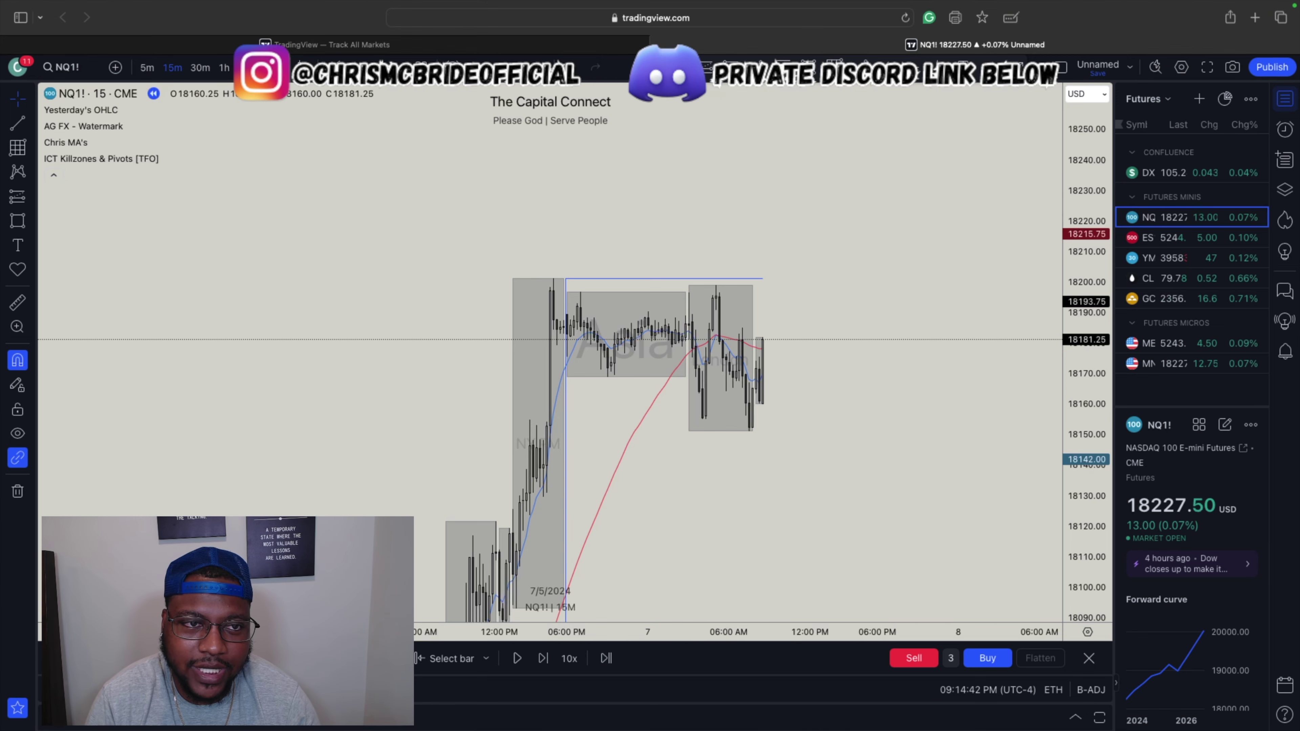
pyautogui.click(262, 68)
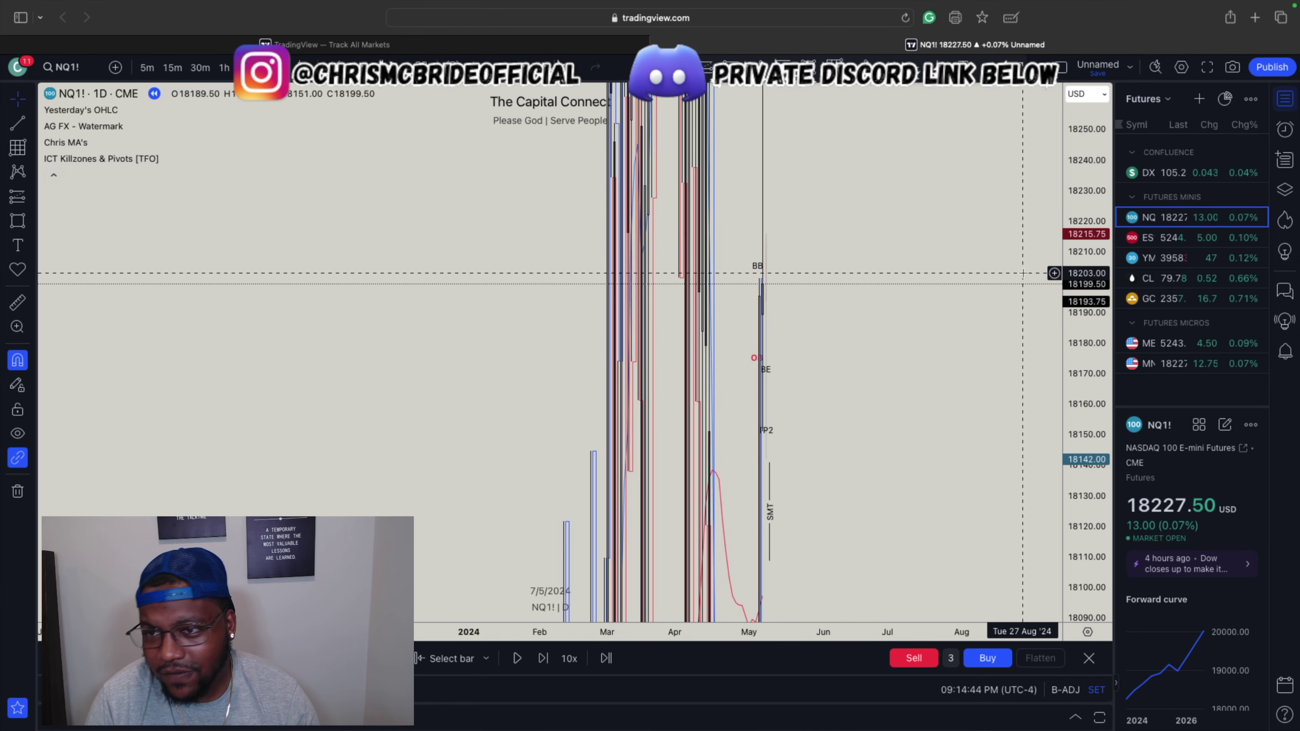
# Auto-fit the price scale and zoom into the recent daily candles
pyautogui.doubleClick(1098, 228)
pyautogui.scroll(3, 967, 269)
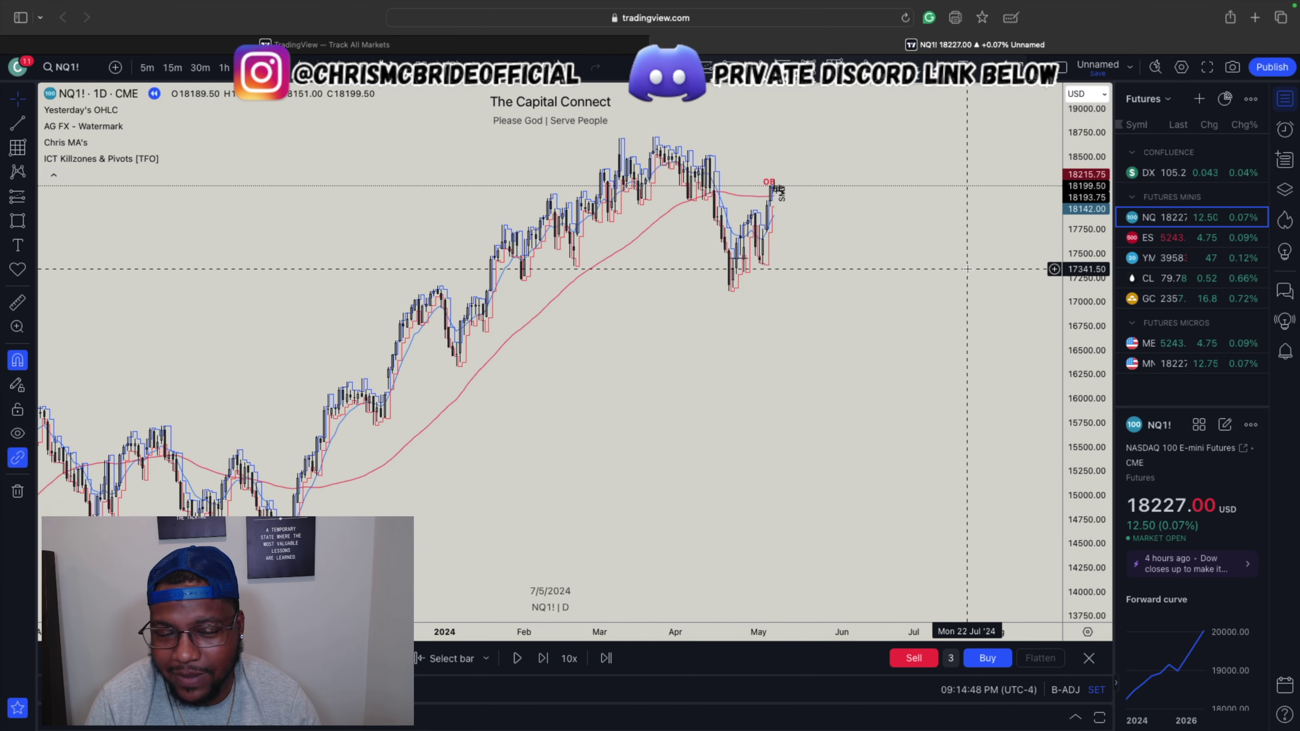
pyautogui.scroll(5, 967, 269)
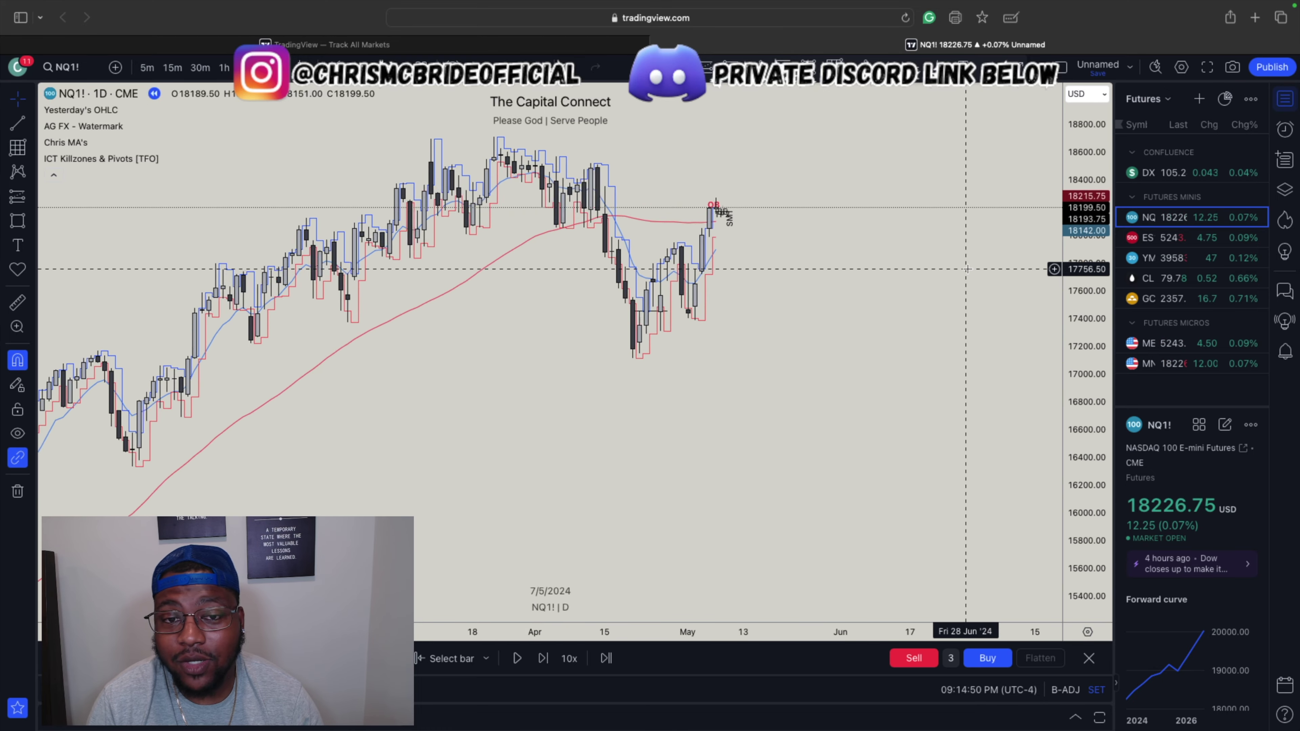
pyautogui.scroll(3, 967, 269)
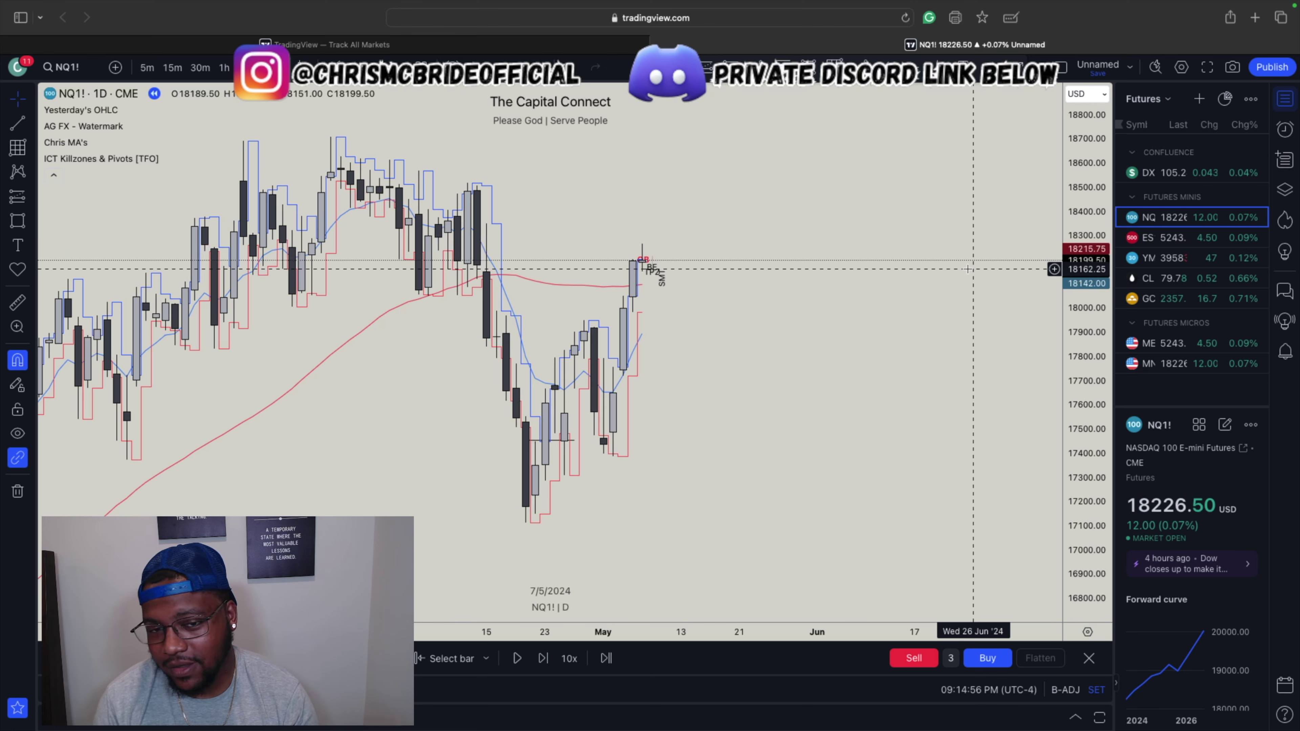
# Hide the Yesterday's OHLC lines and start a rectangle at the mid-April candles
pyautogui.click(808, 67)
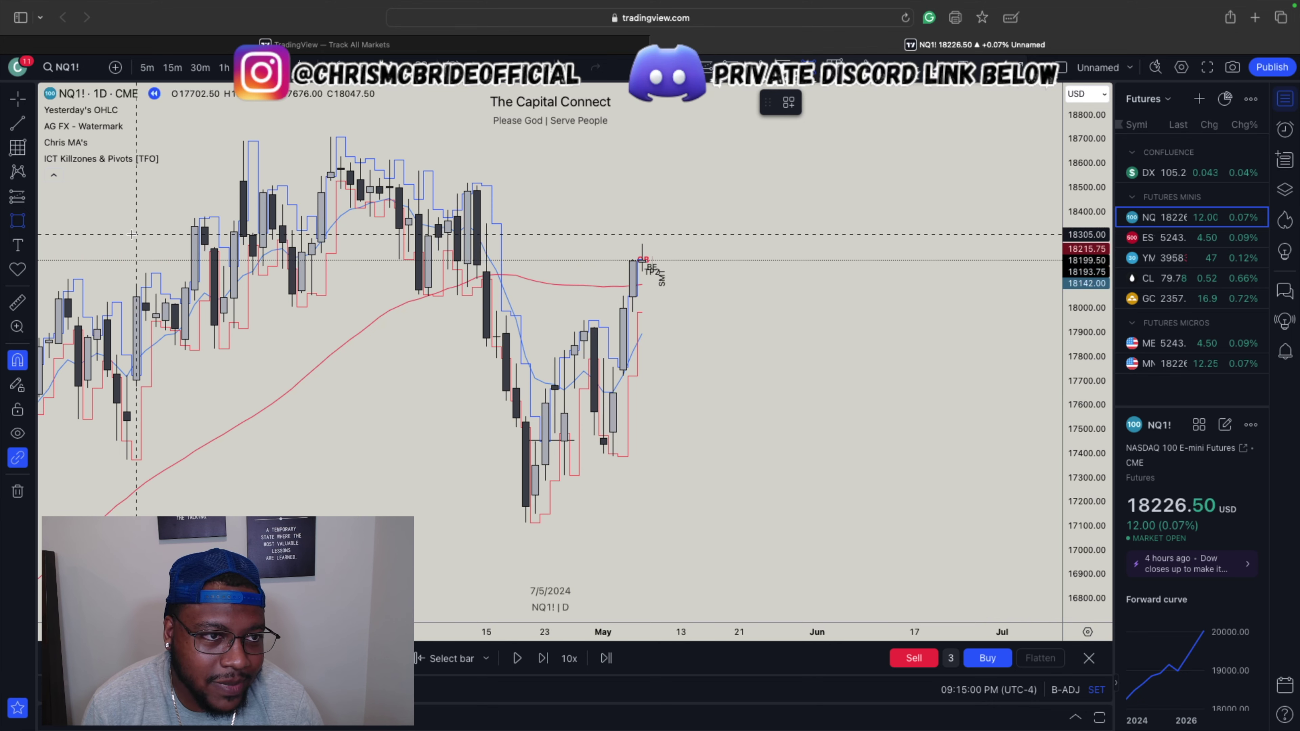
pyautogui.click(130, 109)
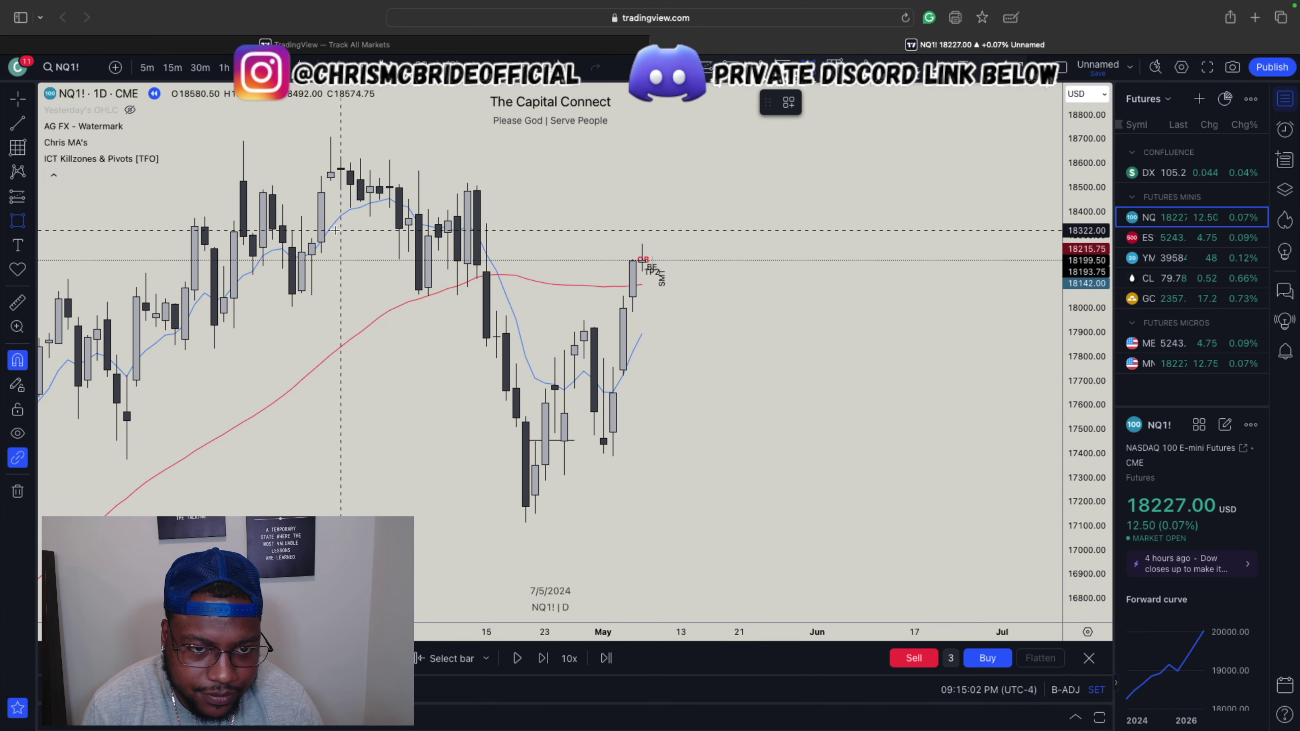
pyautogui.click(476, 279)
# Finish the 18000–18100 zone and stretch it from mid-April into early May
pyautogui.click(496, 311)
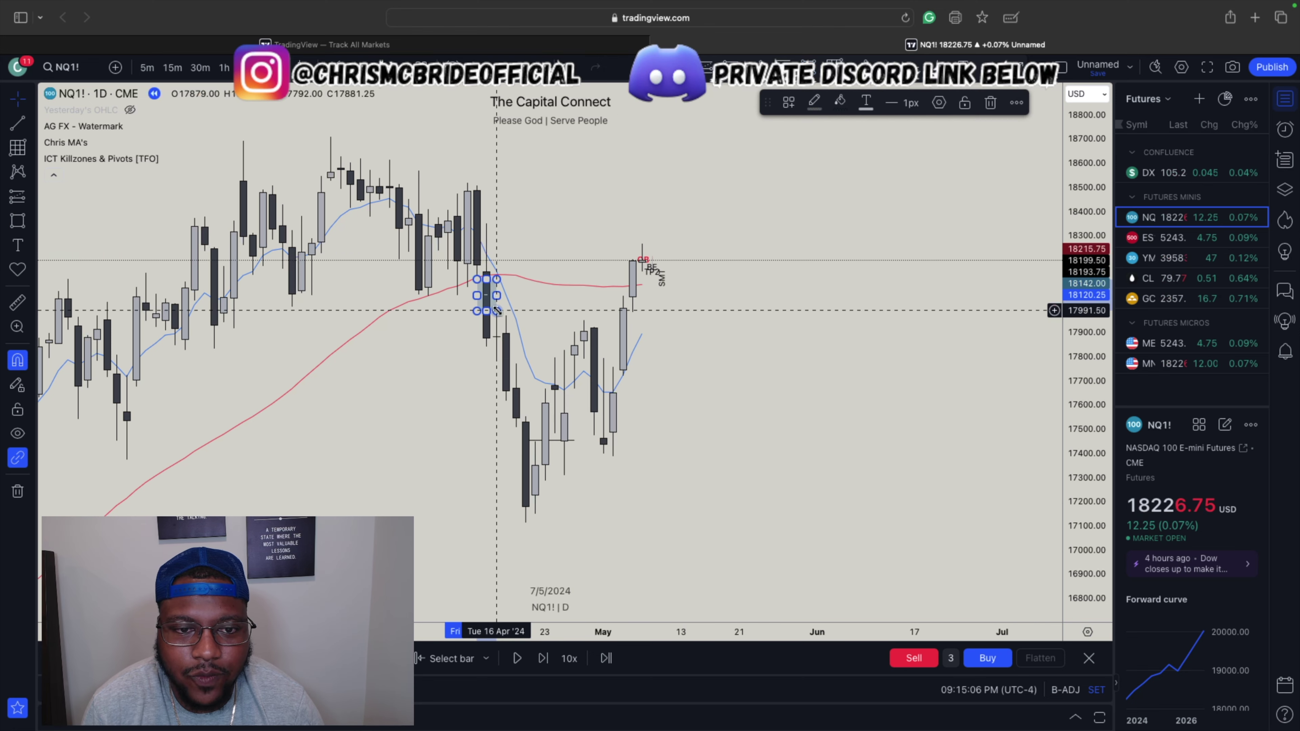
pyautogui.moveTo(496, 295); pyautogui.dragTo(662, 294)
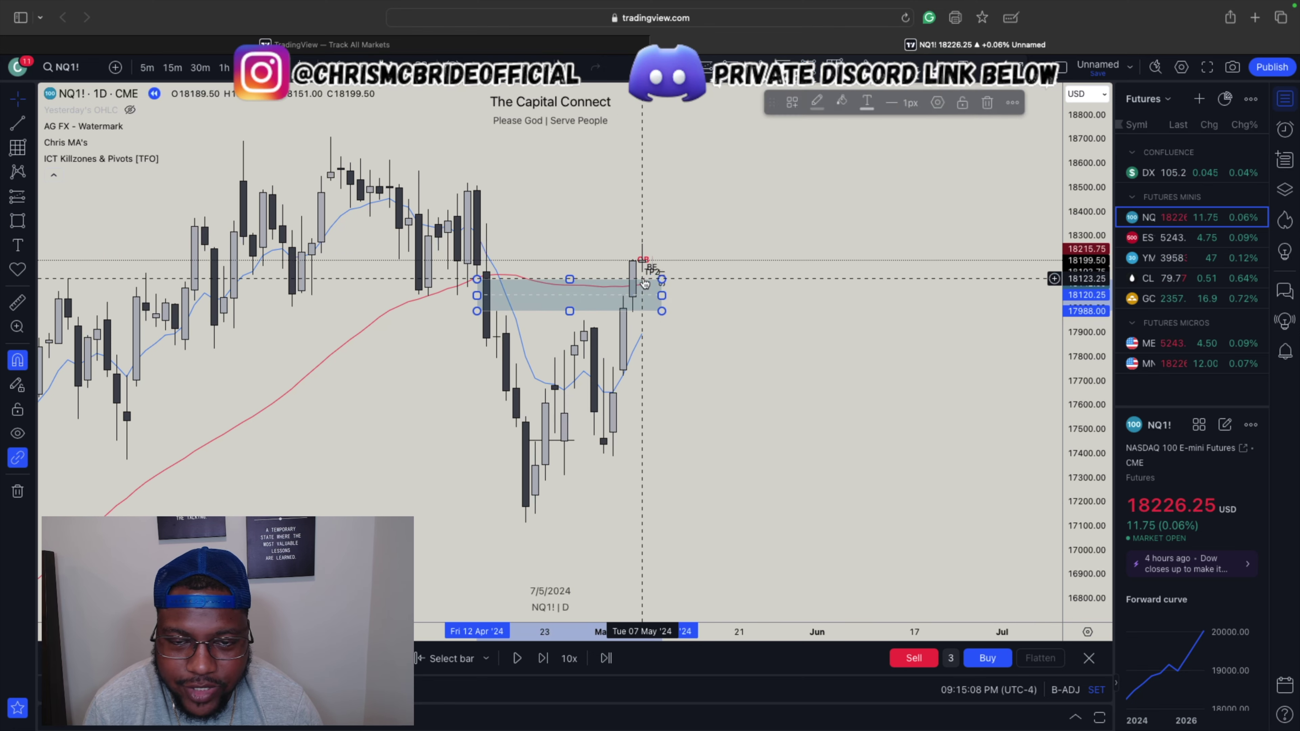
pyautogui.click(735, 427)
pyautogui.moveTo(735, 427); pyautogui.dragTo(814, 505)
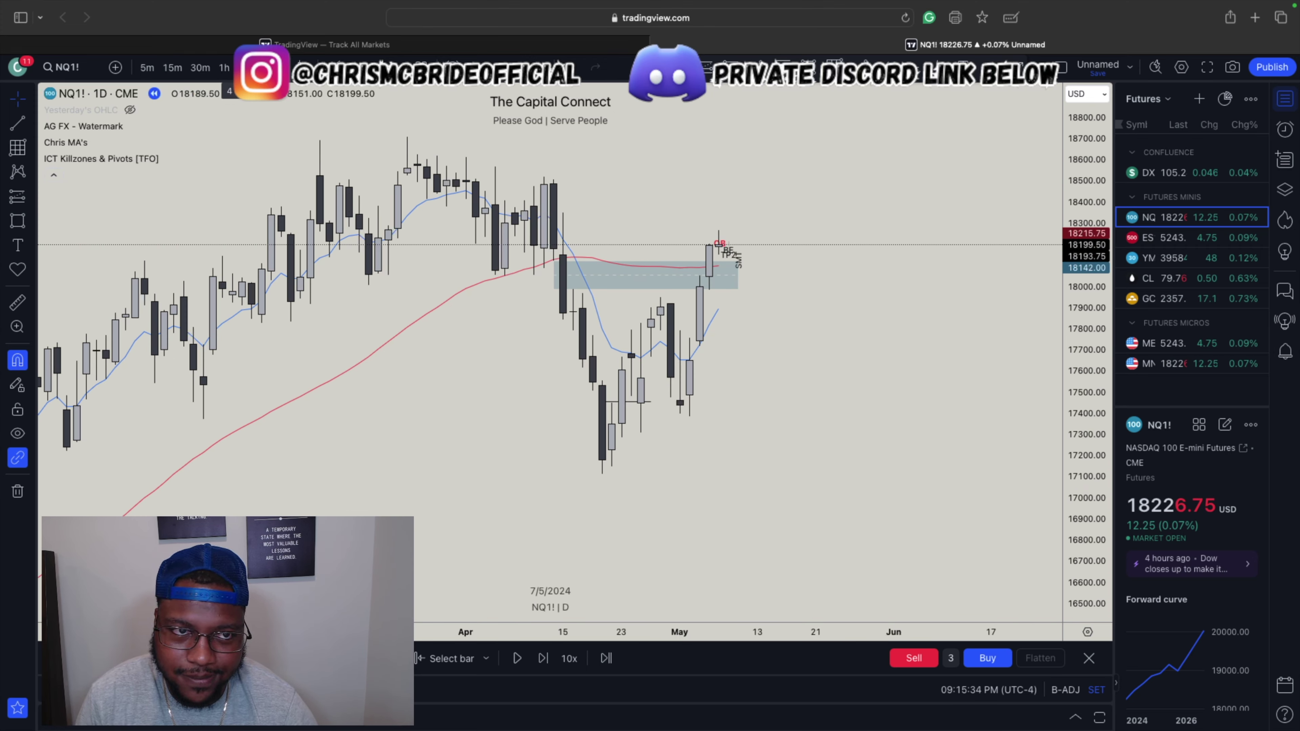
# Switch to the 4-hour timeframe and frame the recent candles
pyautogui.click(247, 67)
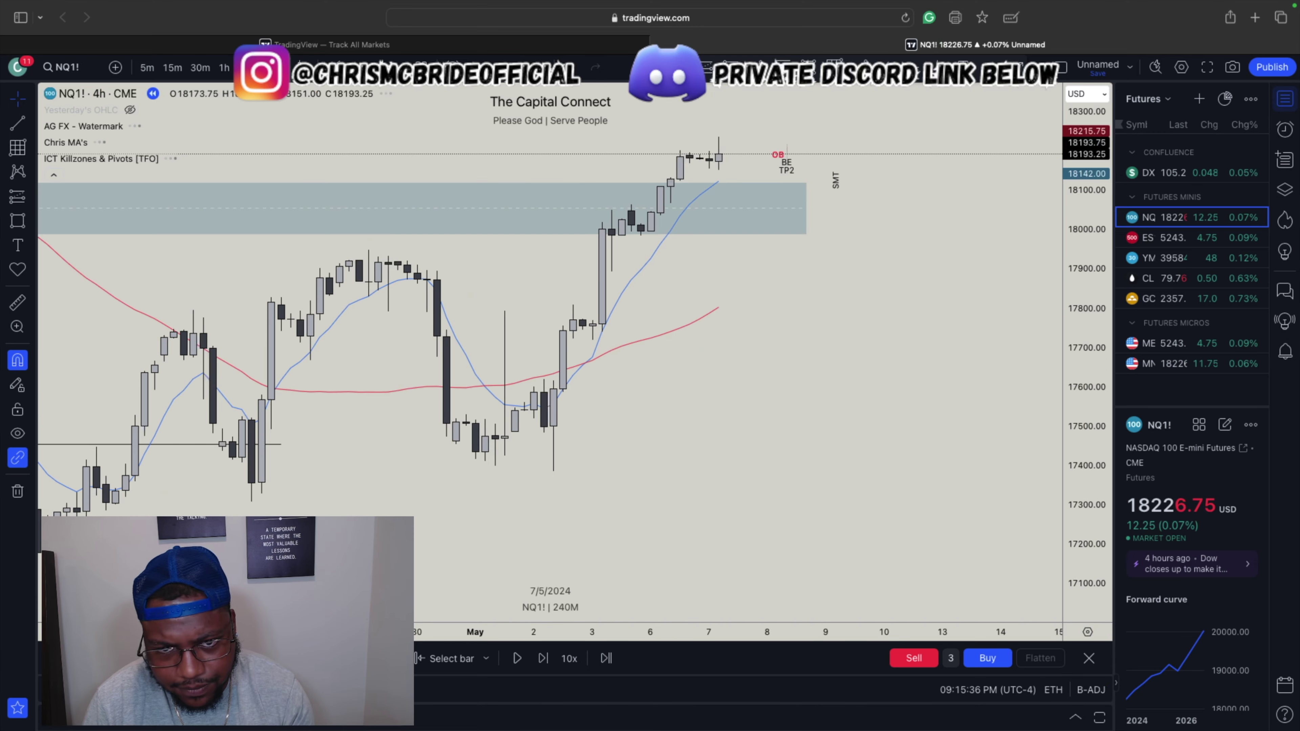
pyautogui.scroll(-1, 378, 248)
pyautogui.scroll(-6, 379, 249)
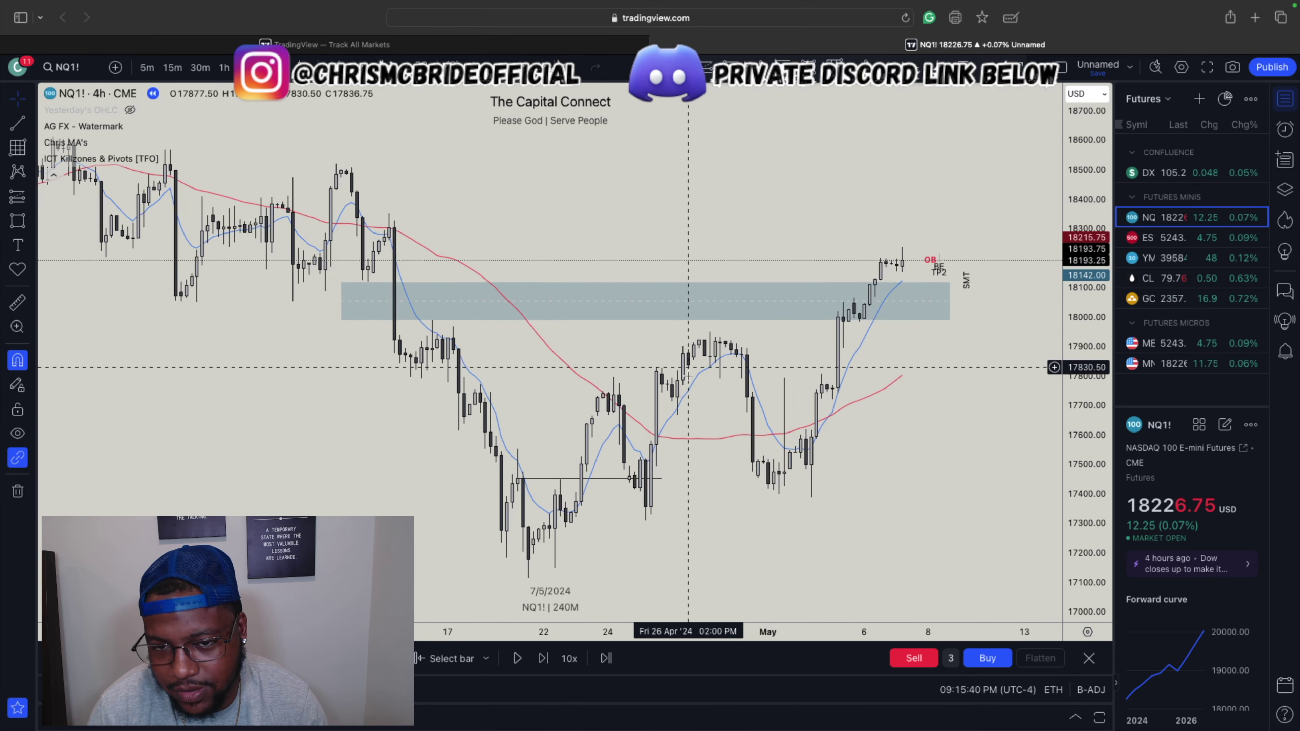
pyautogui.hscroll(3, 554, 444)
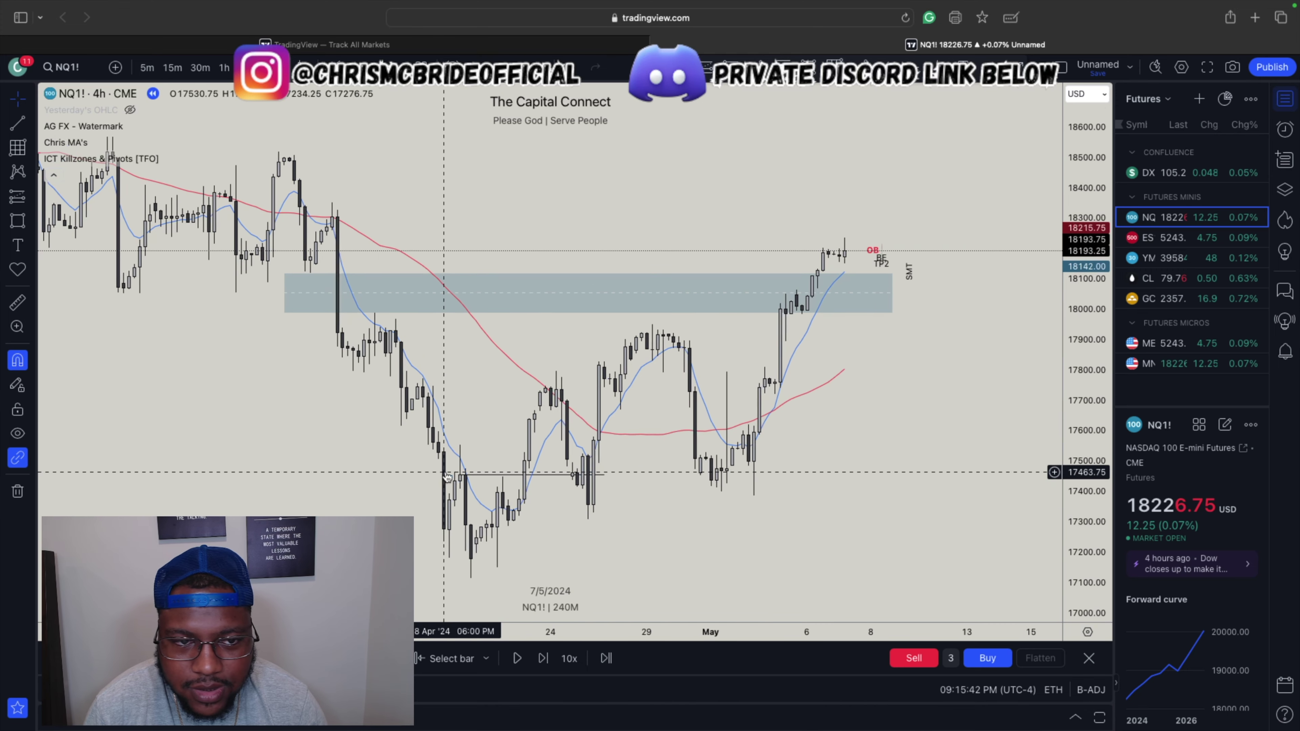
pyautogui.hscroll(1, 791, 329)
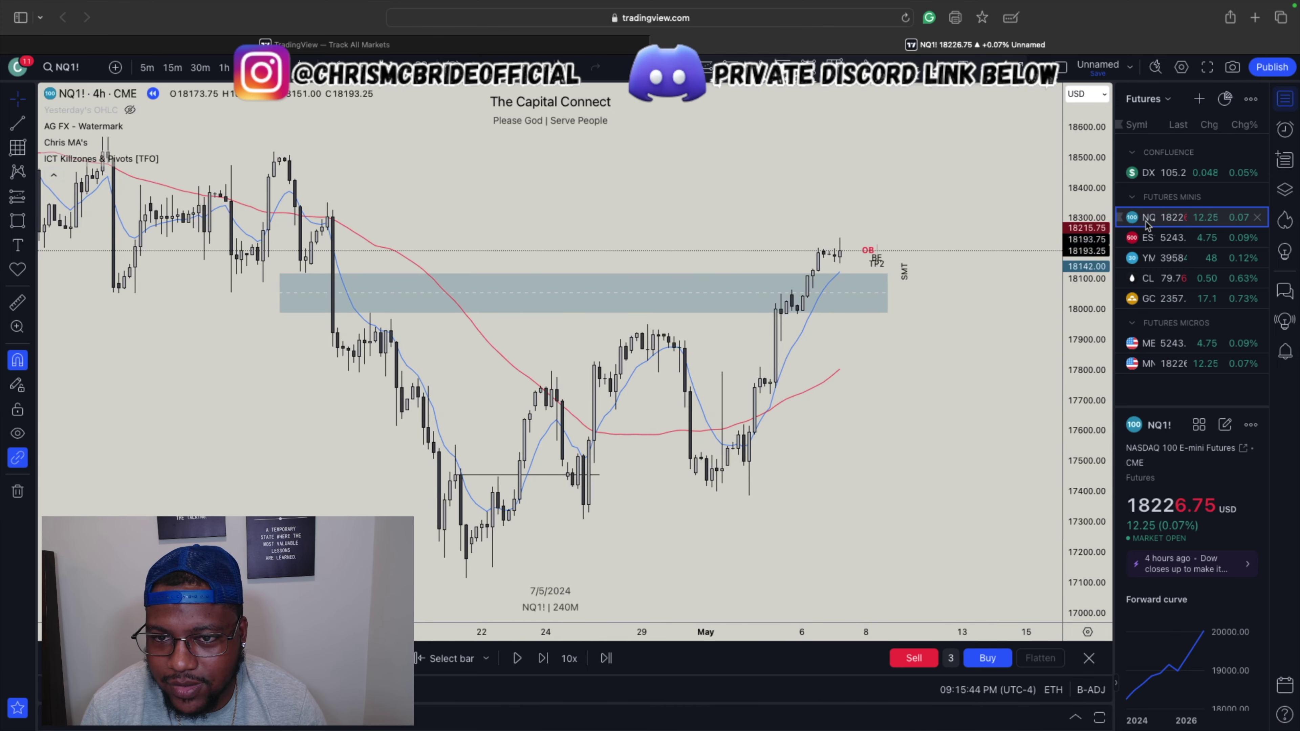
pyautogui.scroll(5, 1093, 234)
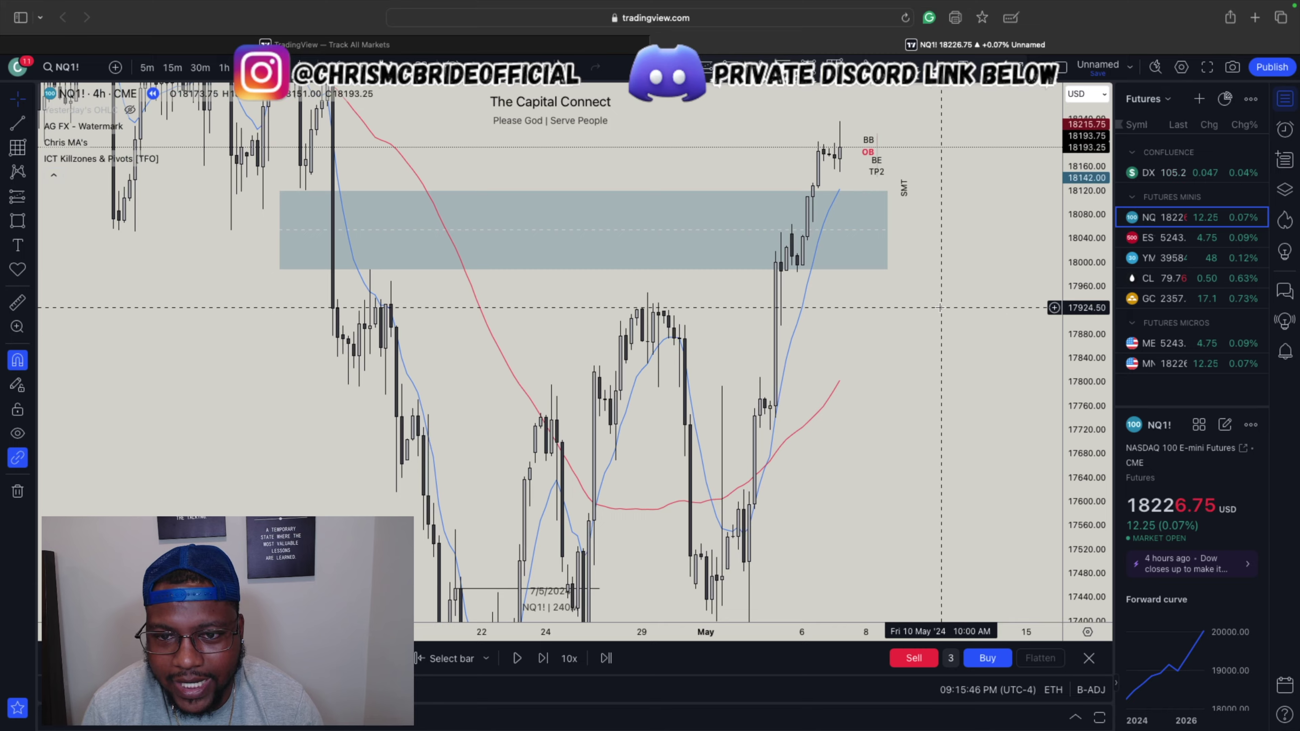
pyautogui.moveTo(942, 310); pyautogui.dragTo(876, 320)
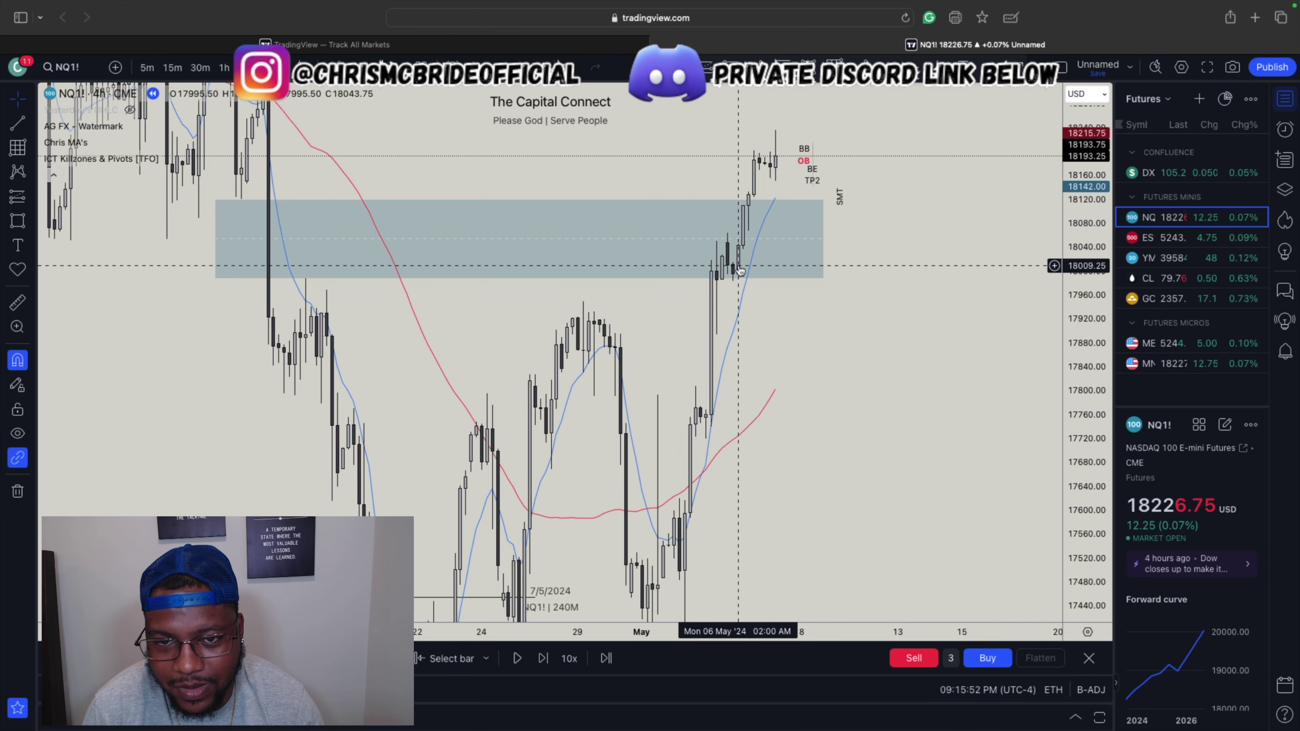
# Box the 3 May candle from 17768.50 to 17893.75
pyautogui.moveTo(808, 3)
pyautogui.click(808, 68)
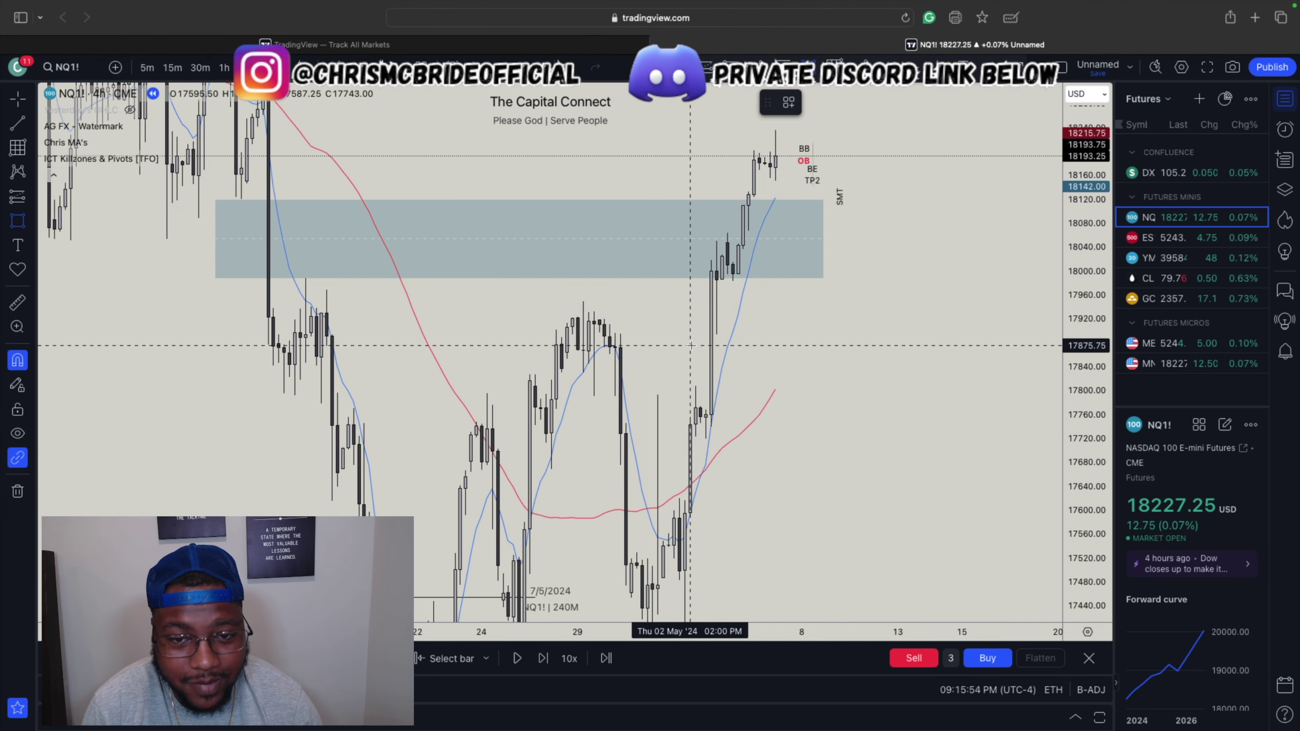
pyautogui.moveTo(706, 410)
pyautogui.mouseDown()
pyautogui.moveTo(714, 333)
pyautogui.moveTo(908, 378)
pyautogui.mouseUp()
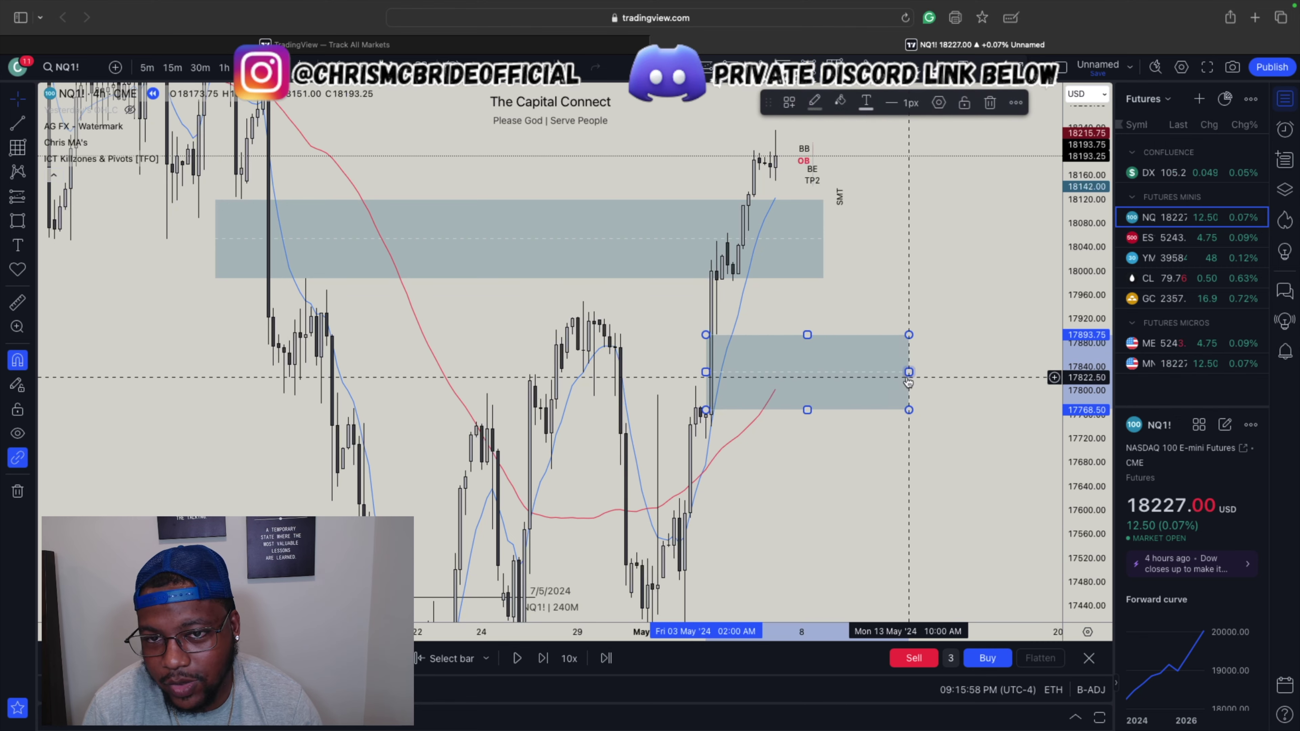
pyautogui.scroll(5, 874, 378)
pyautogui.scroll(5, 1093, 245)
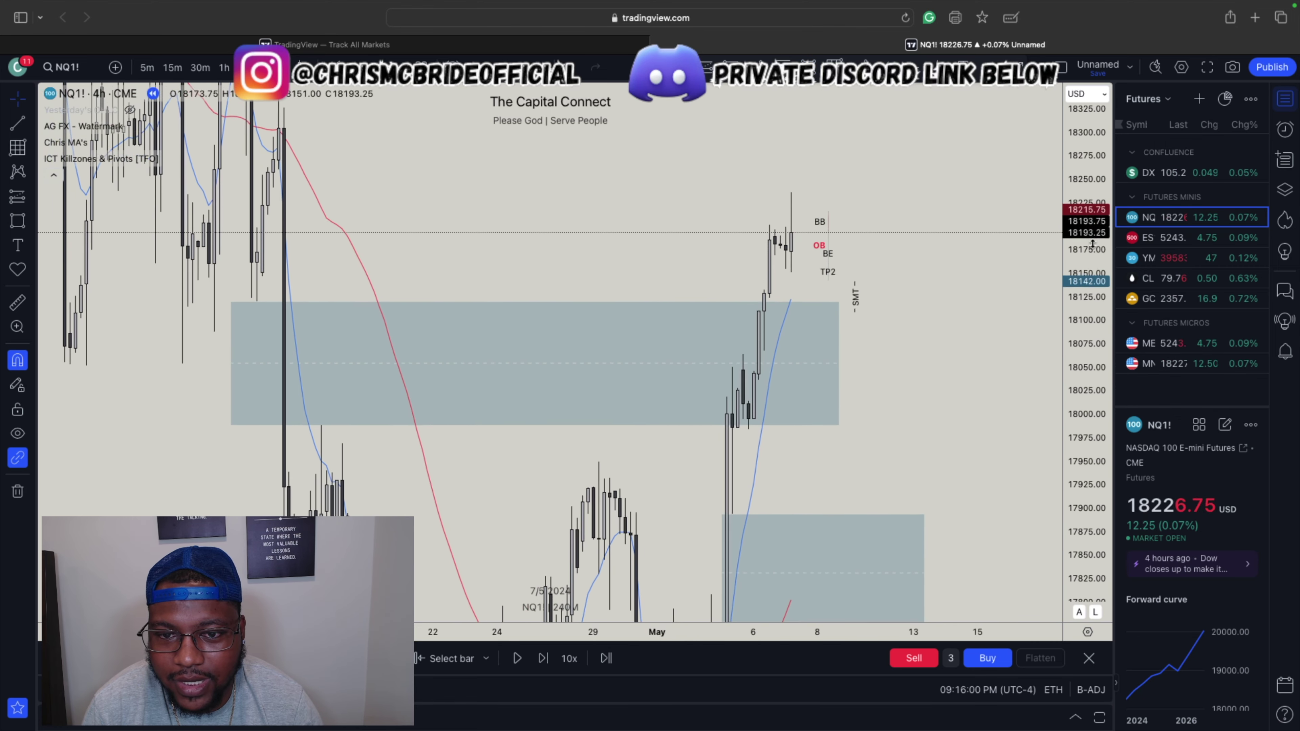
pyautogui.scroll(3, 1004, 243)
# Draw a small box from 18132.25 to 18168.75 and extend it to the right
pyautogui.click(809, 67)
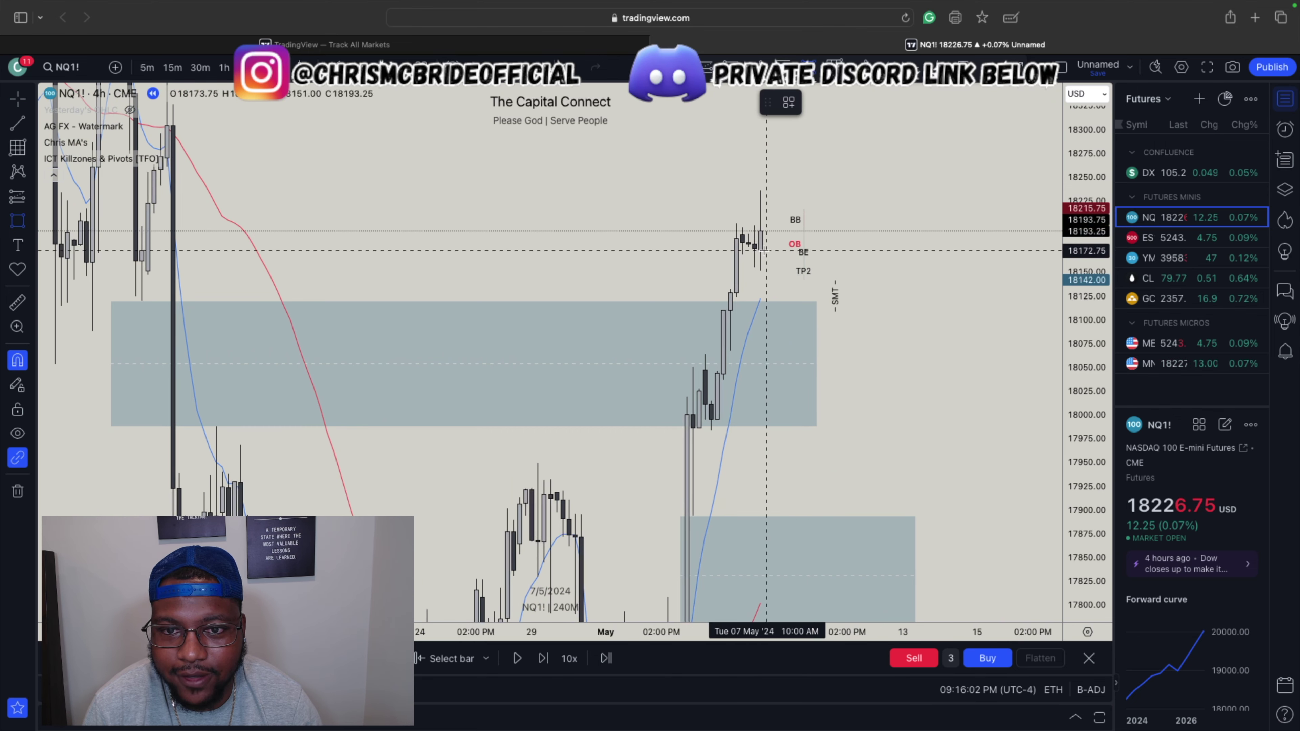
pyautogui.click(732, 270)
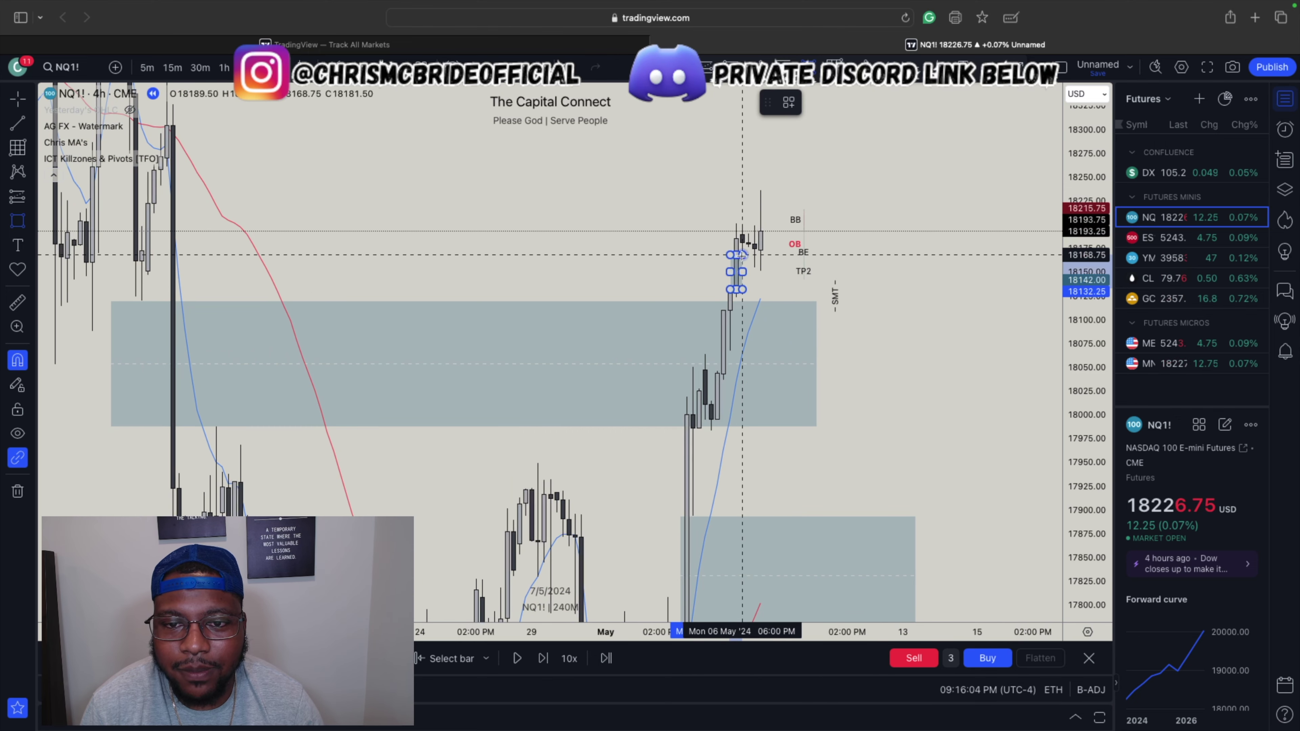
pyautogui.click(743, 255)
pyautogui.moveTo(743, 271); pyautogui.dragTo(773, 271)
pyautogui.click(797, 298)
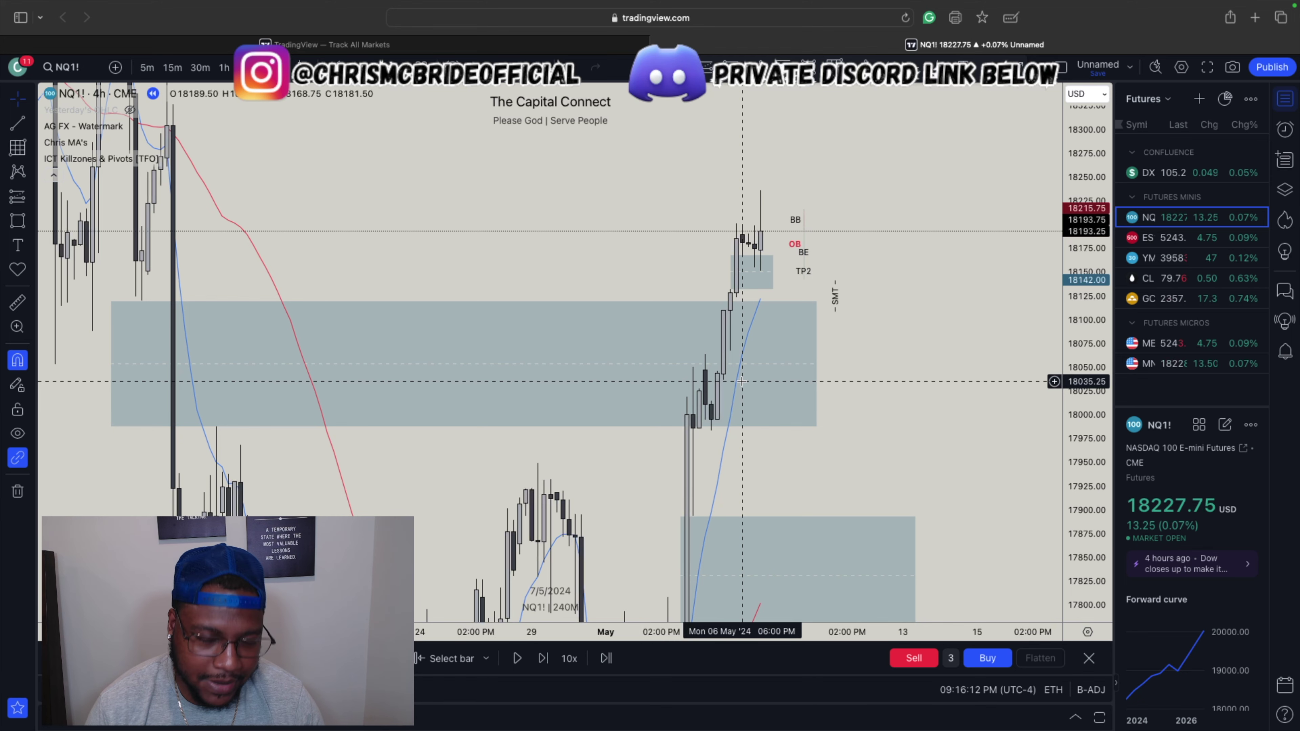
# On the 1-hour chart, draw a new box over the 6 May candles and widen it right
pyautogui.click(228, 71)
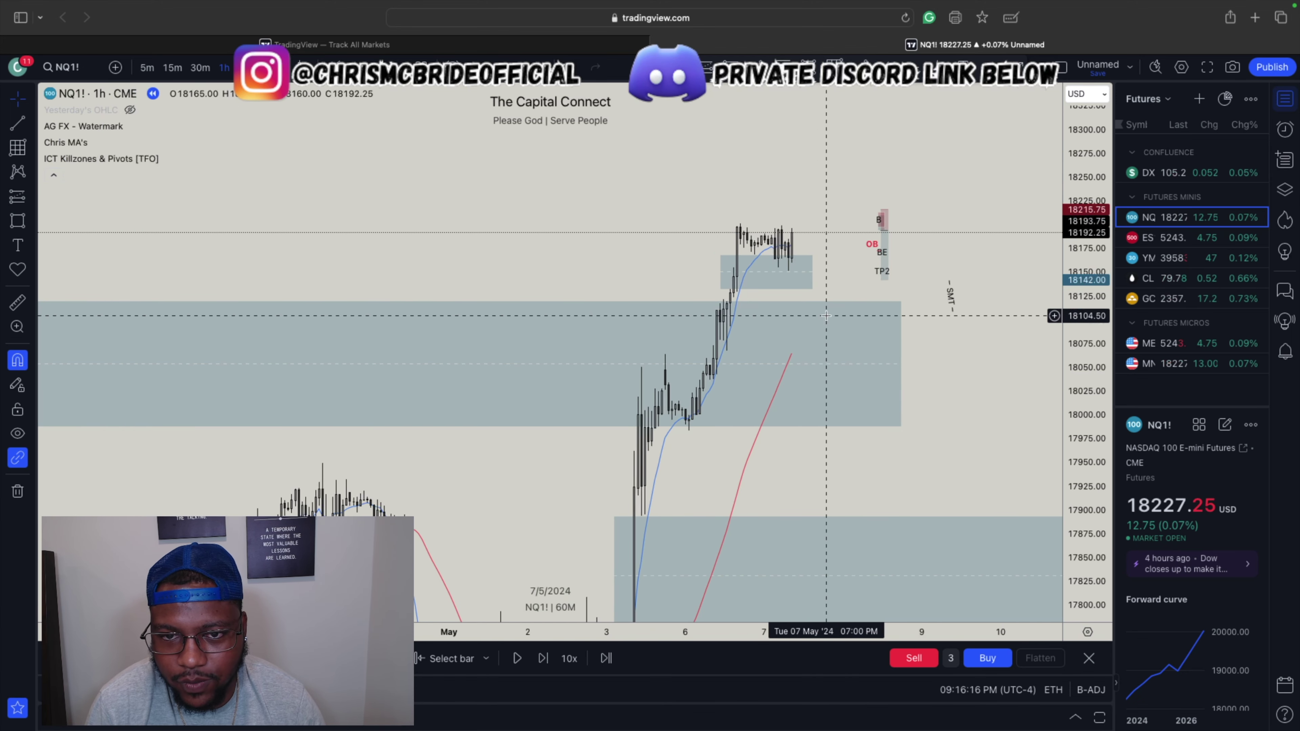
pyautogui.moveTo(990, 312); pyautogui.dragTo(1003, 407)
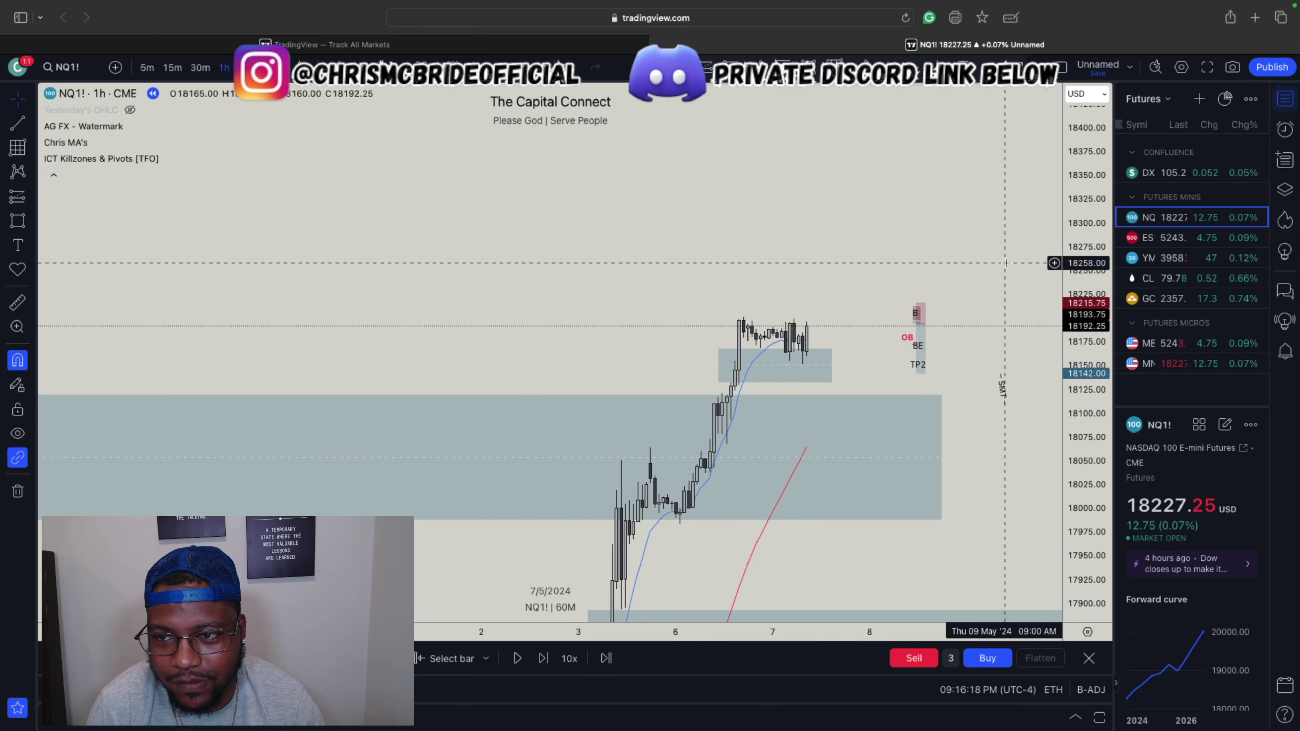
pyautogui.scroll(3, 1071, 258)
pyautogui.scroll(3, 1013, 268)
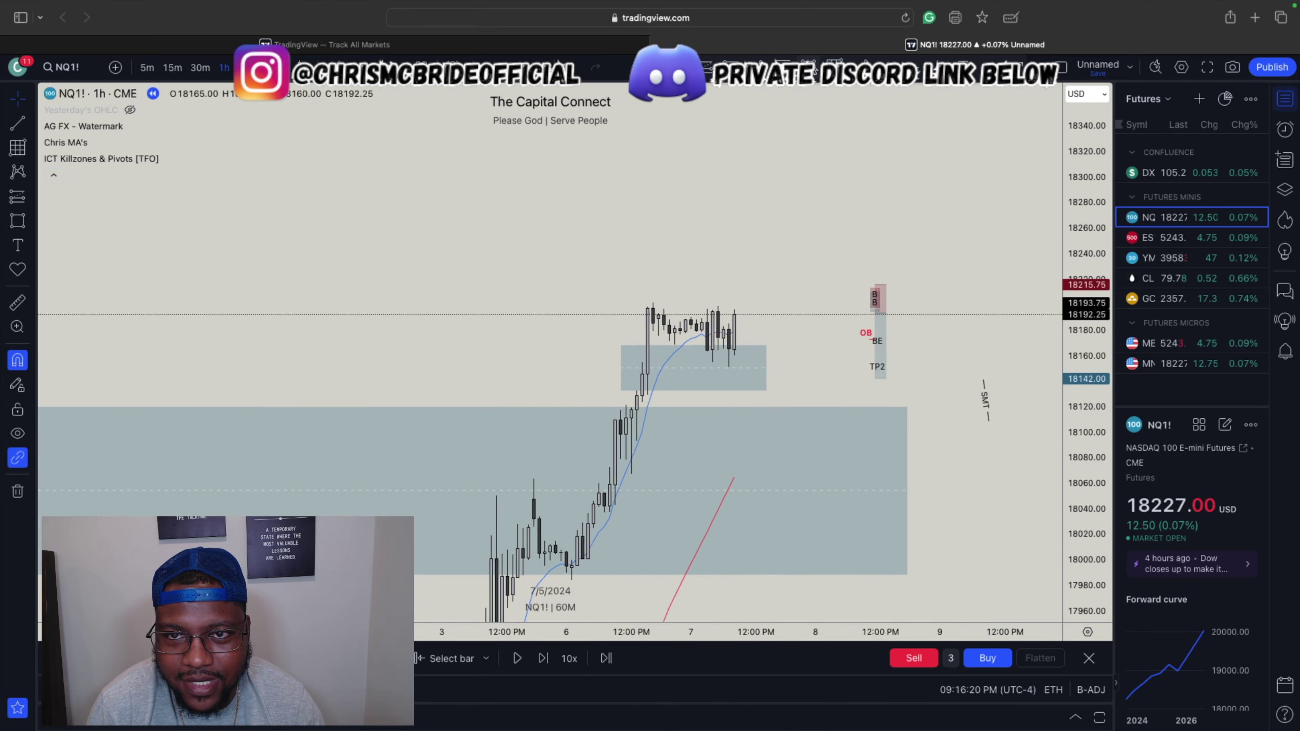
pyautogui.click(808, 67)
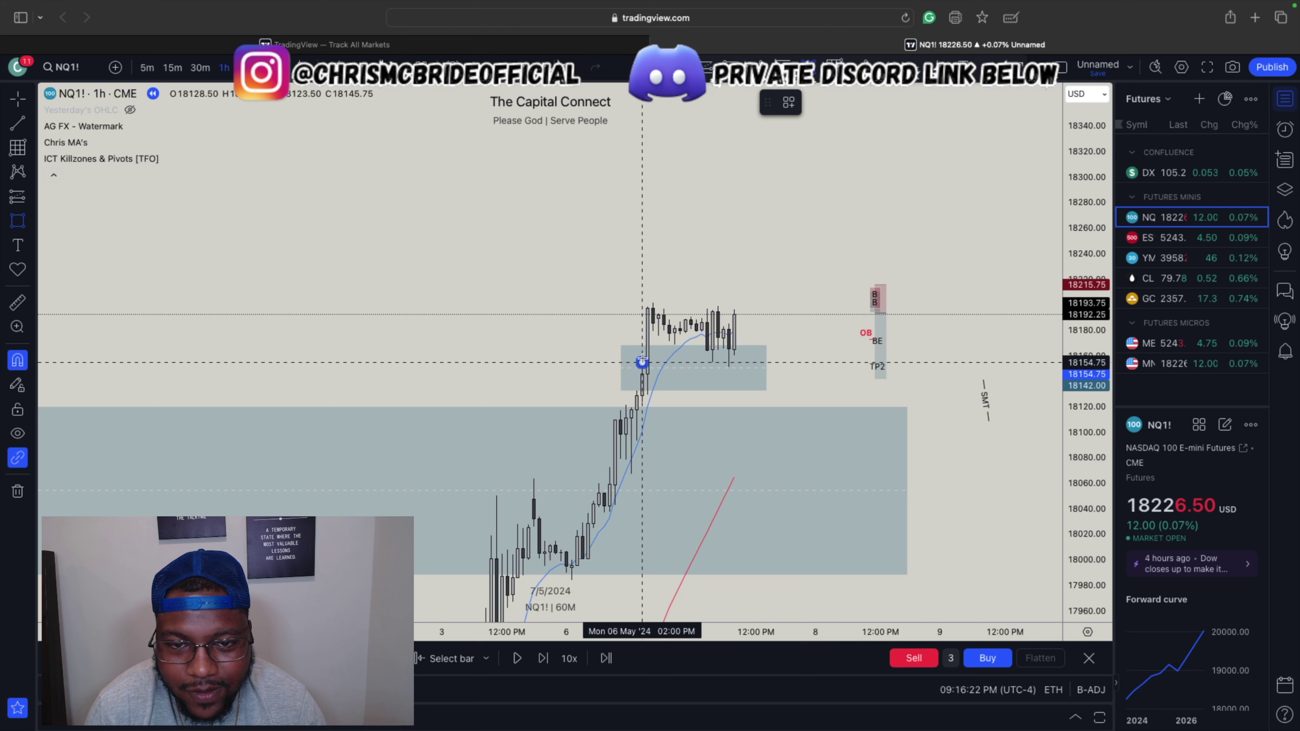
pyautogui.click(648, 332)
pyautogui.moveTo(653, 346)
pyautogui.mouseDown()
pyautogui.moveTo(761, 349)
pyautogui.moveTo(763, 360)
pyautogui.mouseUp()
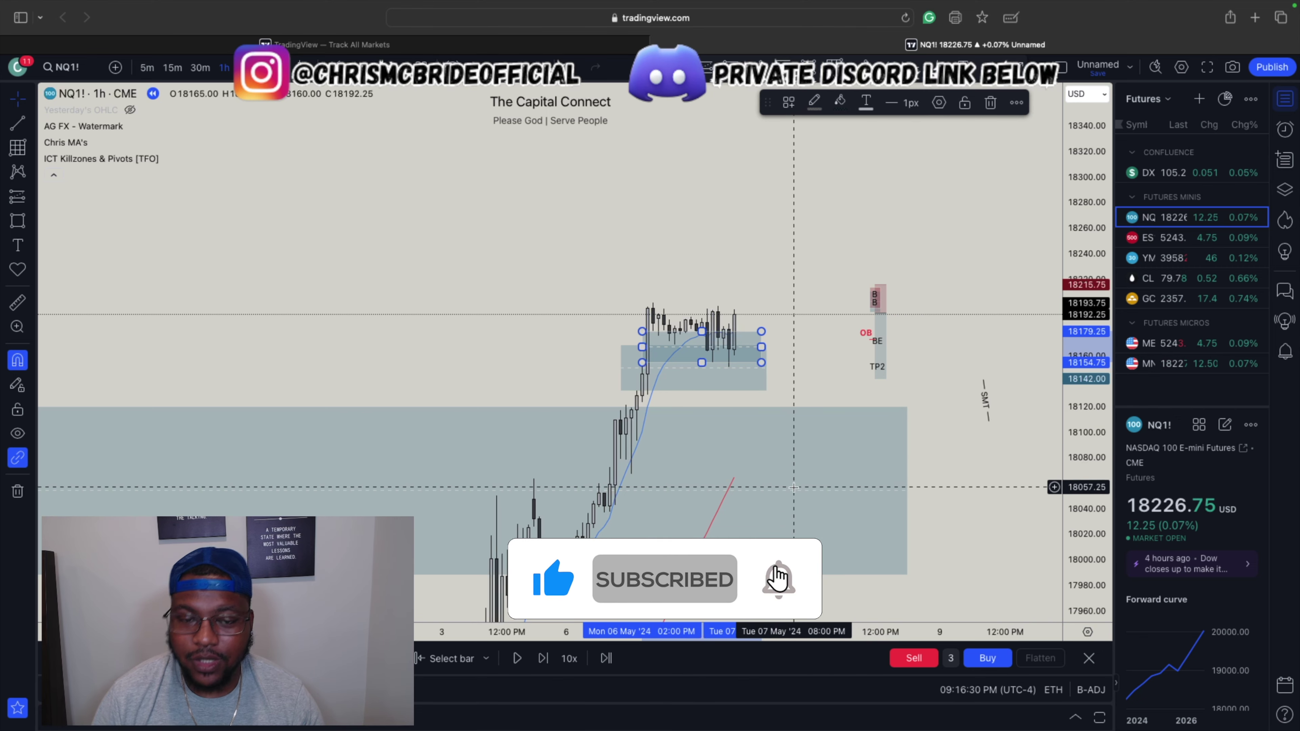
# Zoom around the marked zone and switch the chart to the 5m timeframe
pyautogui.scroll(-5, 759, 519)
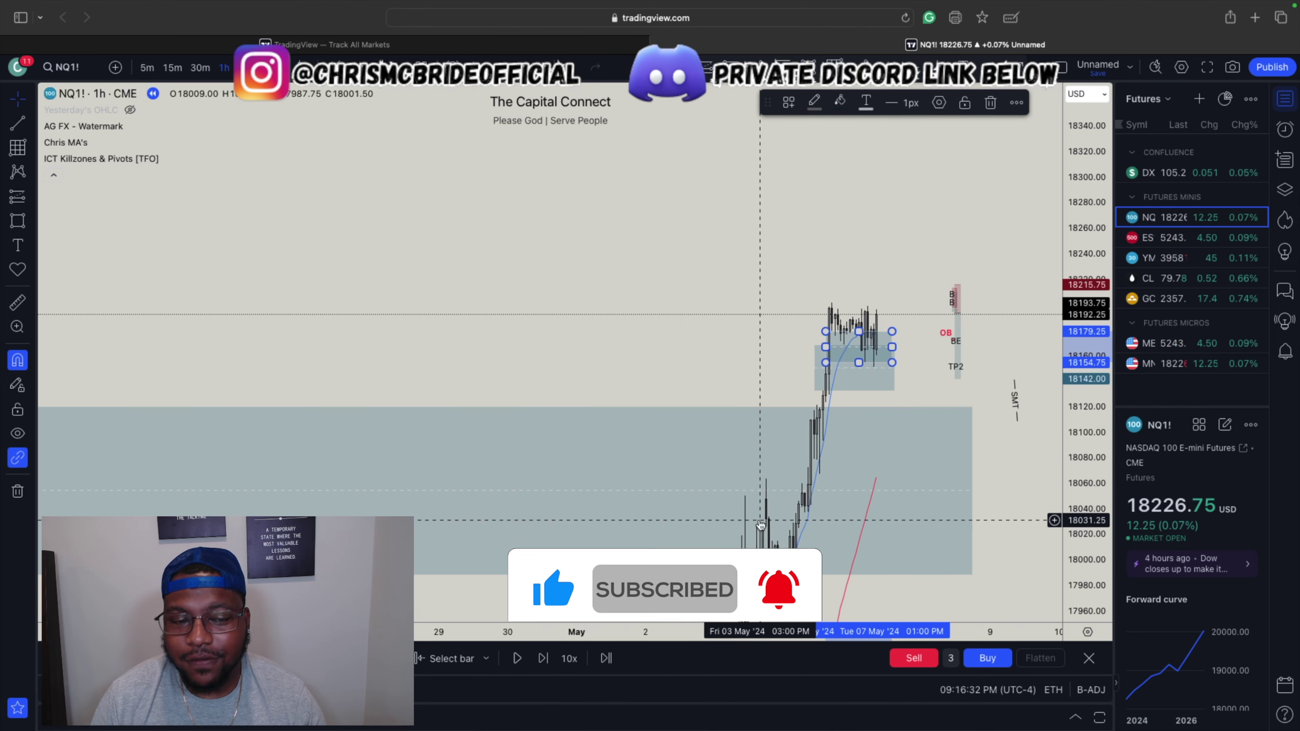
pyautogui.scroll(2, 759, 520)
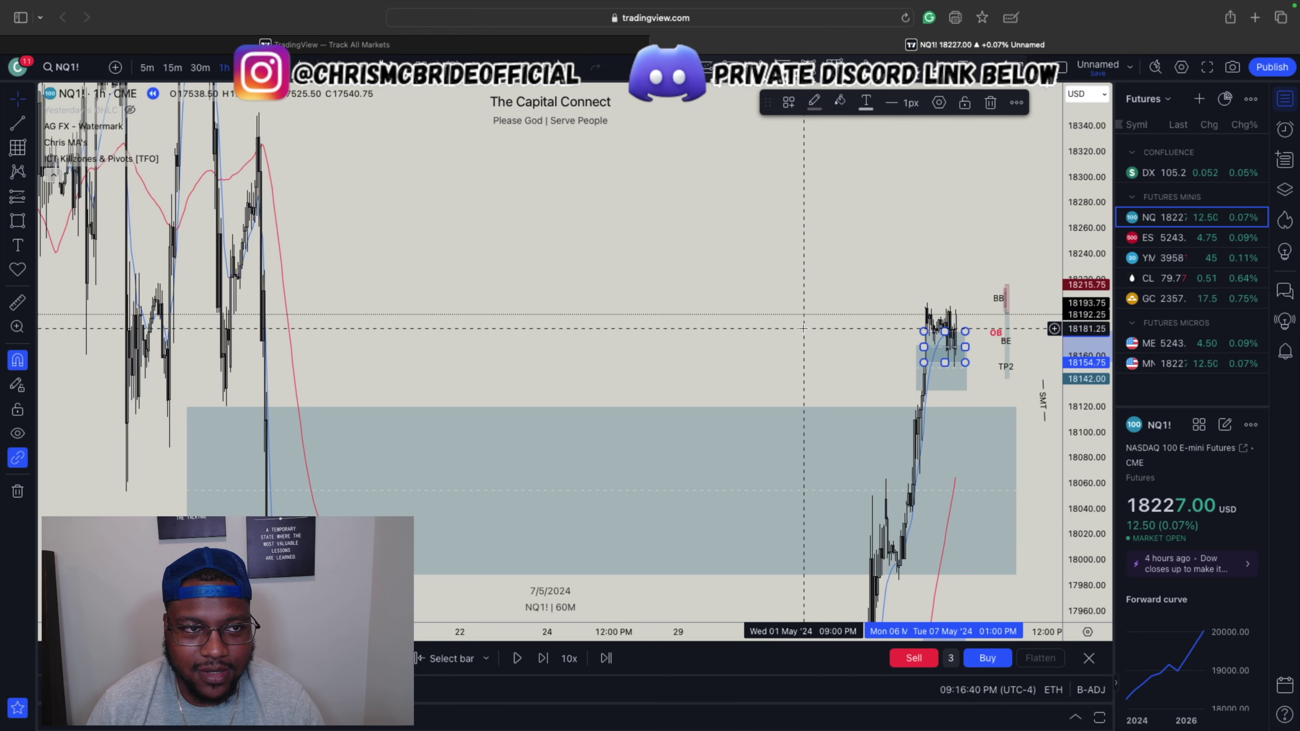
pyautogui.scroll(5, 803, 326)
pyautogui.scroll(1, 803, 325)
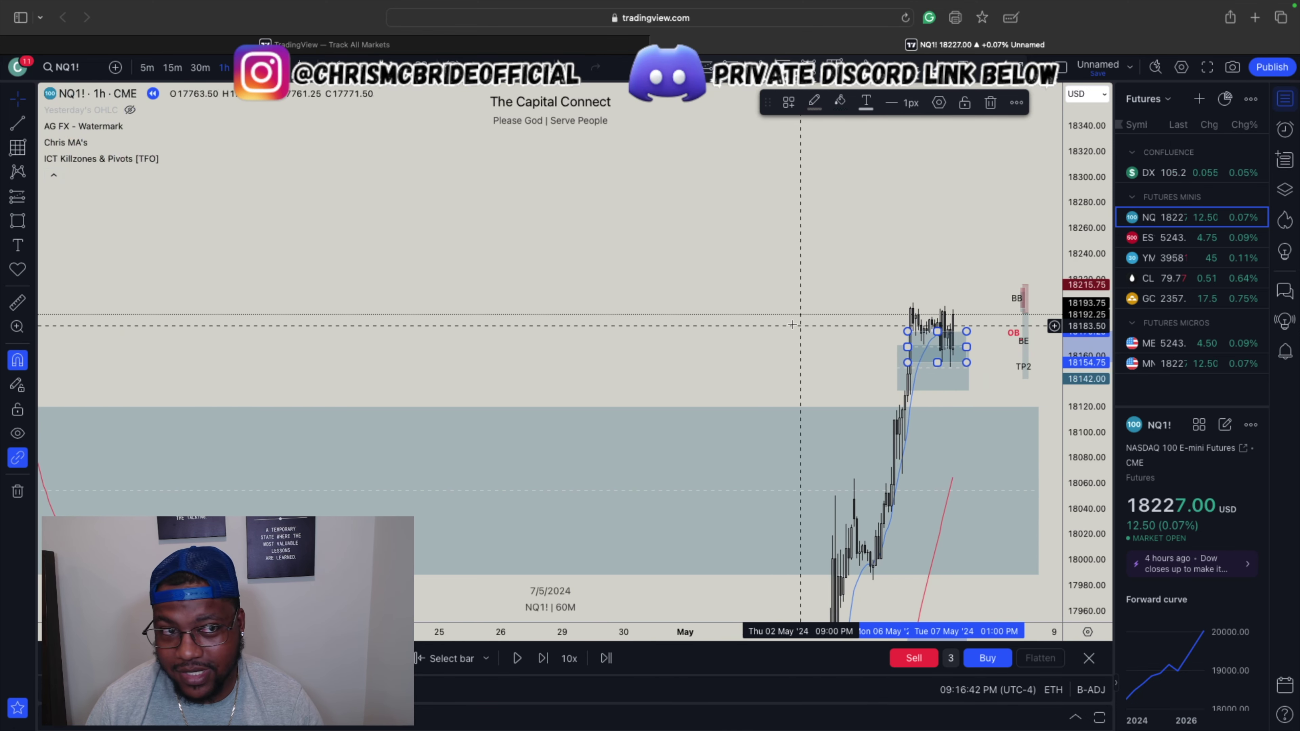
pyautogui.scroll(-3, 512, 343)
pyautogui.scroll(-2, 512, 343)
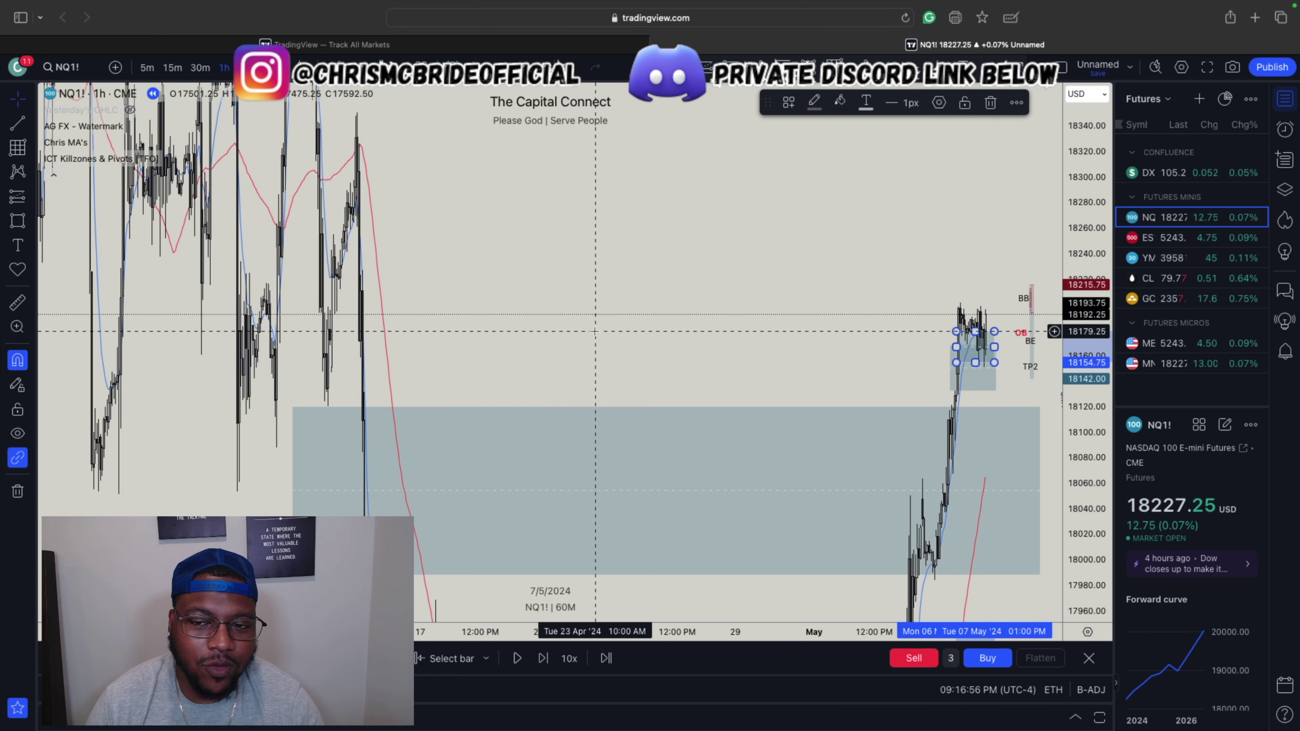
pyautogui.scroll(2, 595, 331)
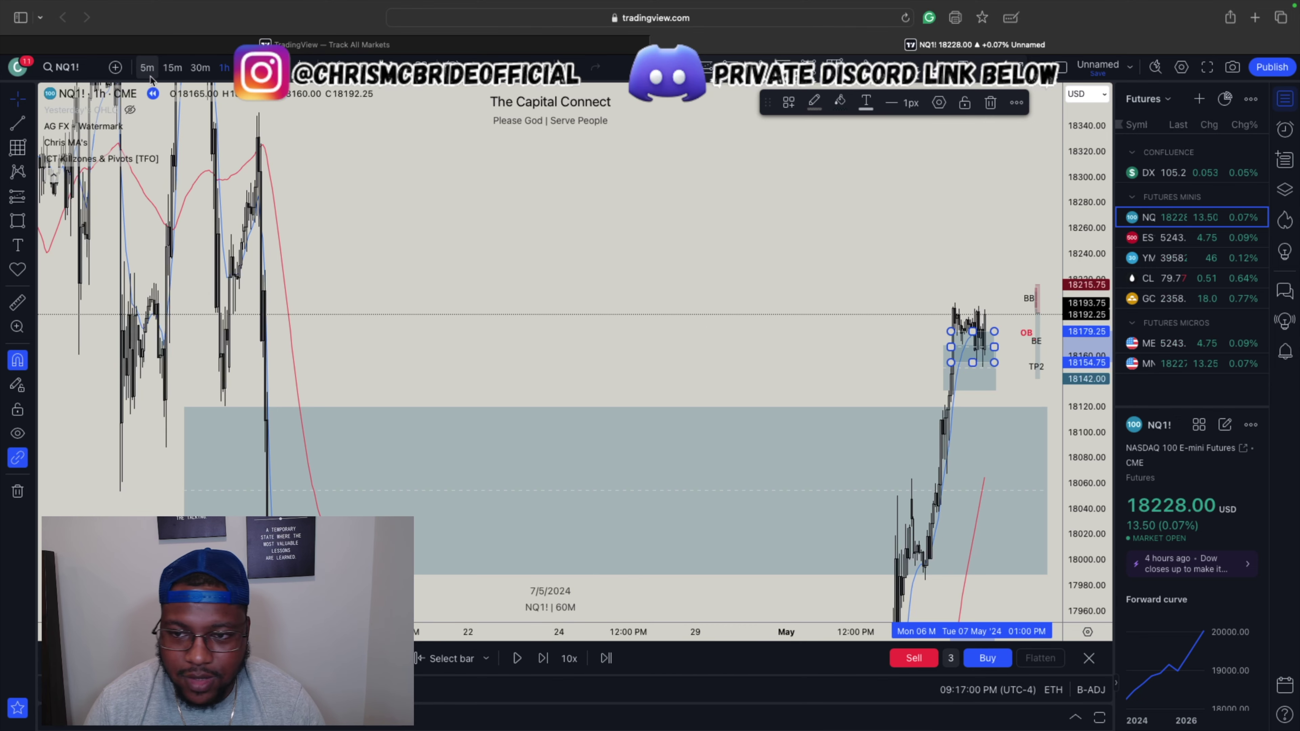
pyautogui.click(147, 68)
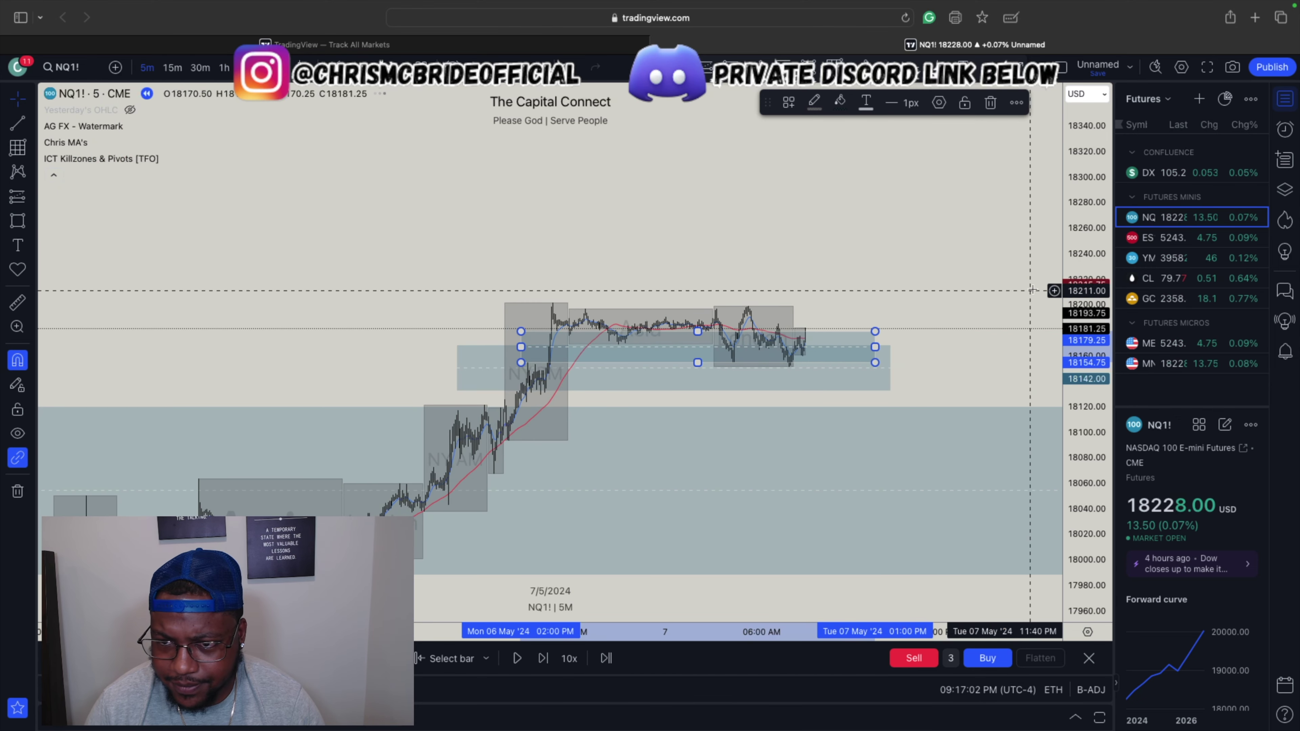
# Delete the smaller blue and the larger light-blue zone rectangles over May 7
pyautogui.scroll(10, 1089, 272)
pyautogui.scroll(2, 958, 295)
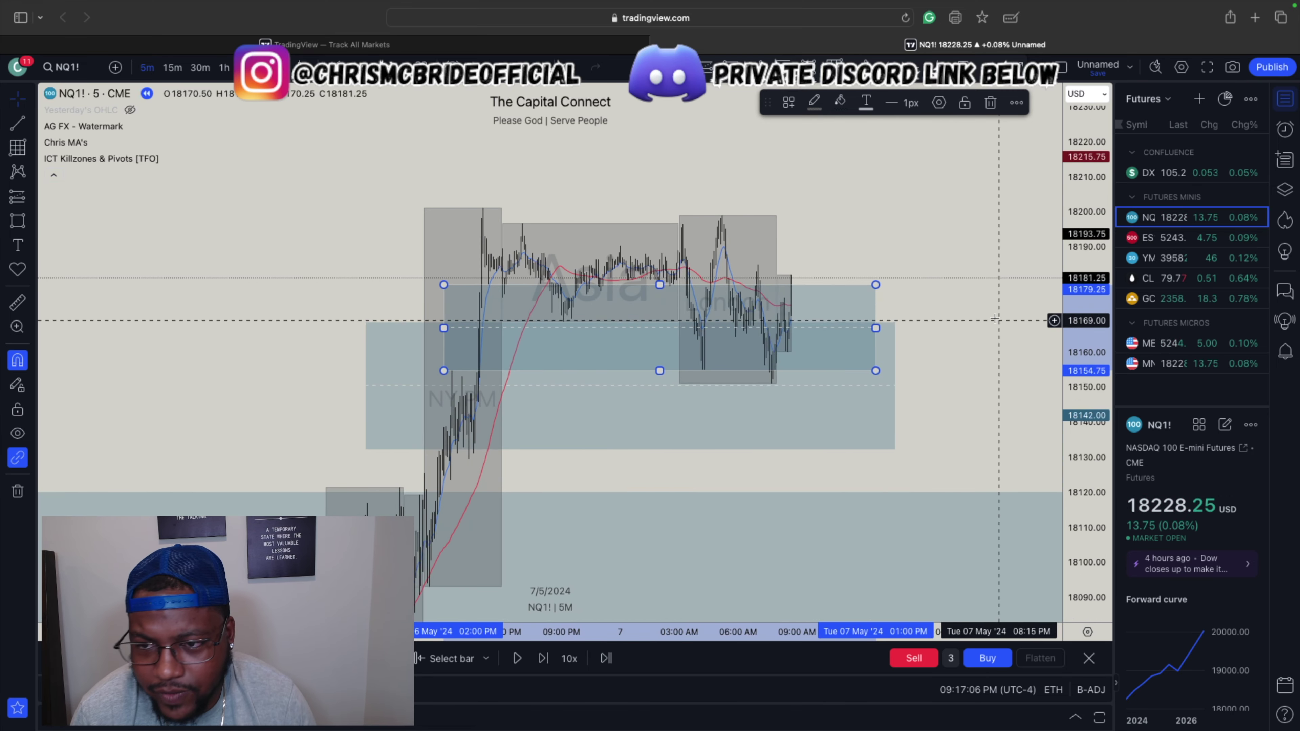
pyautogui.scroll(3, 905, 285)
pyautogui.moveTo(906, 288); pyautogui.dragTo(918, 351)
pyautogui.scroll(3, 918, 351)
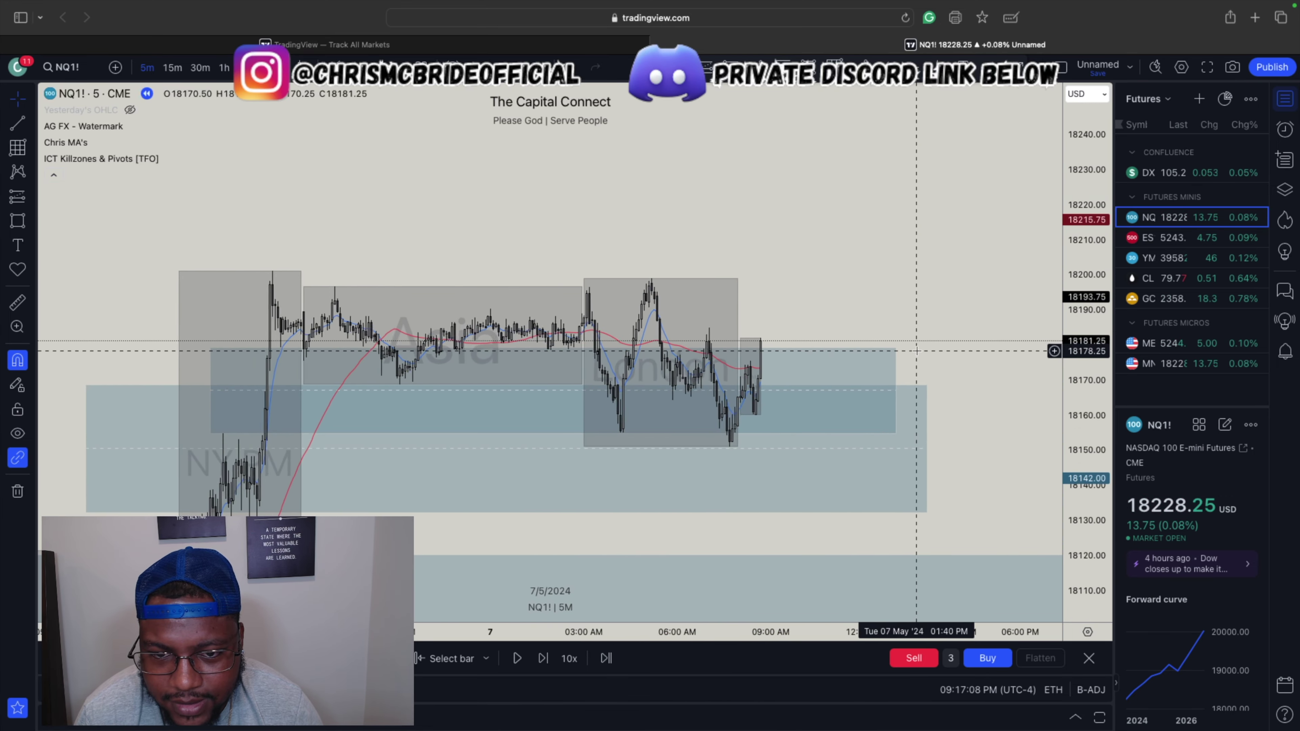
pyautogui.click(912, 348)
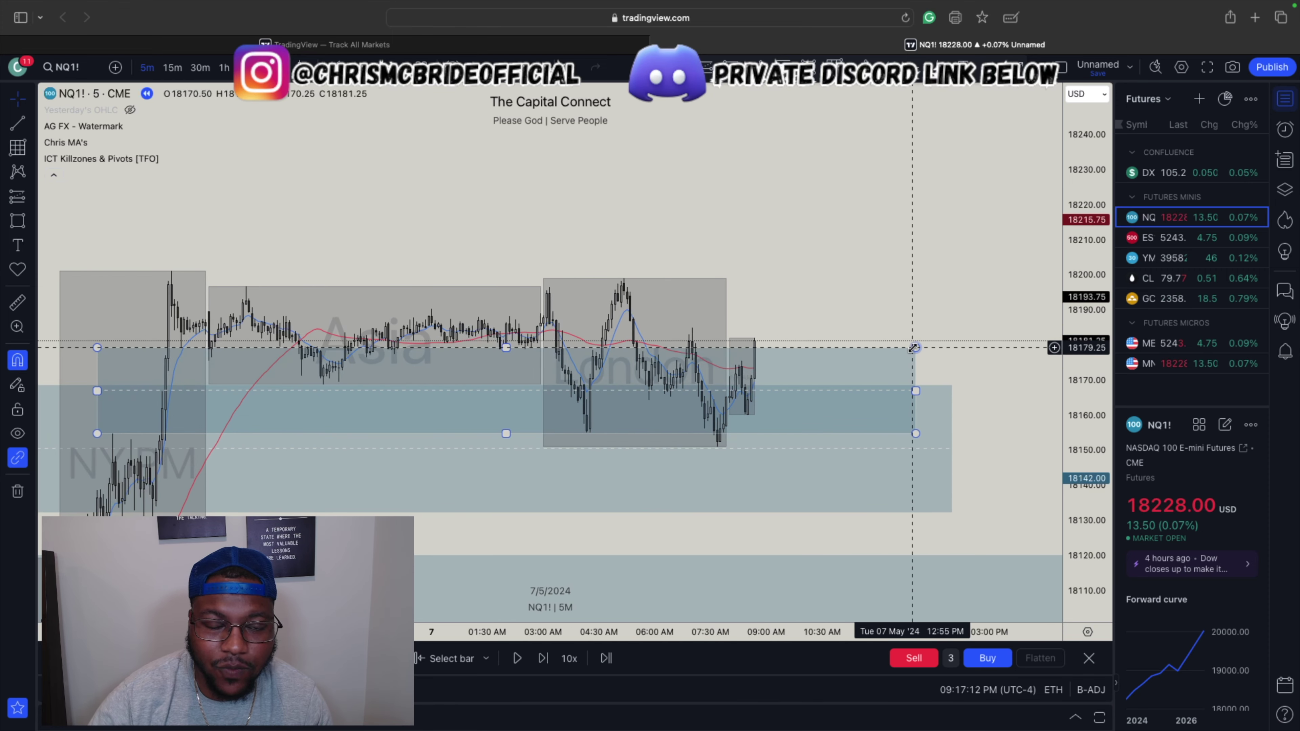
pyautogui.press('Delete')
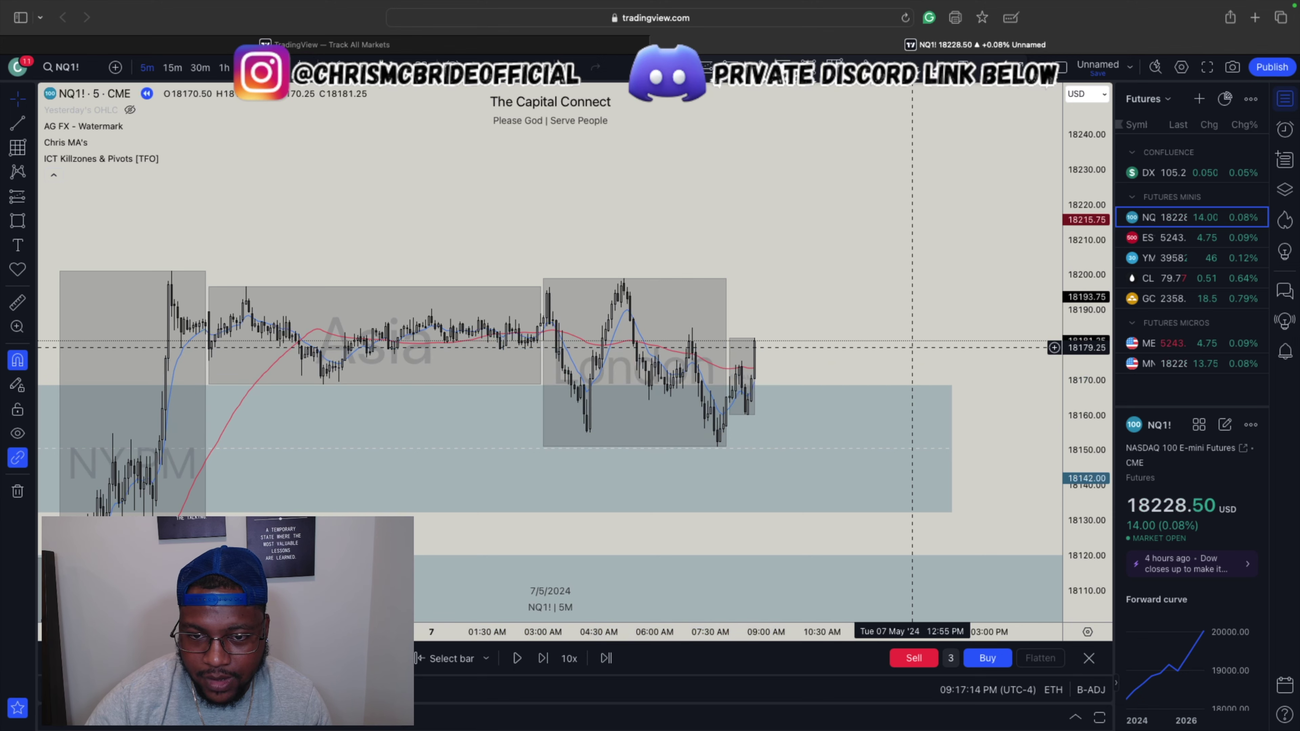
pyautogui.click(953, 387)
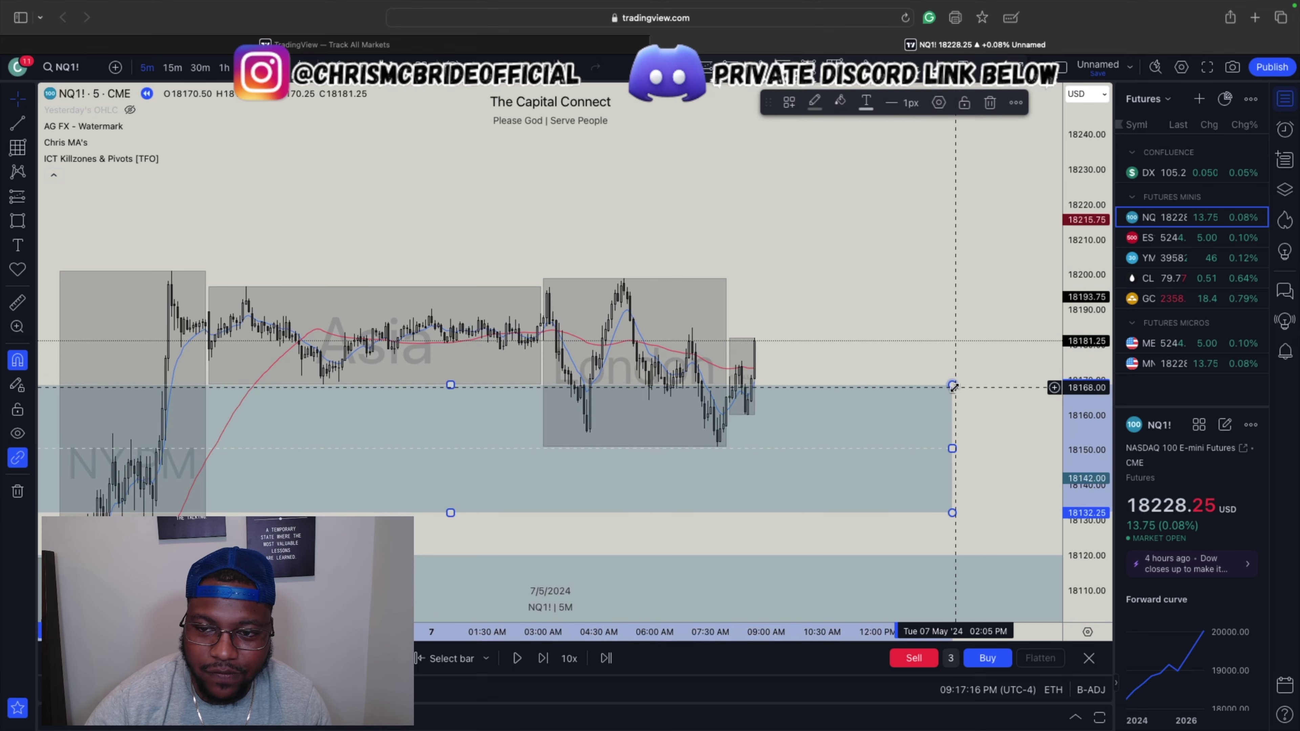
pyautogui.press('Delete')
pyautogui.scroll(3, 937, 300)
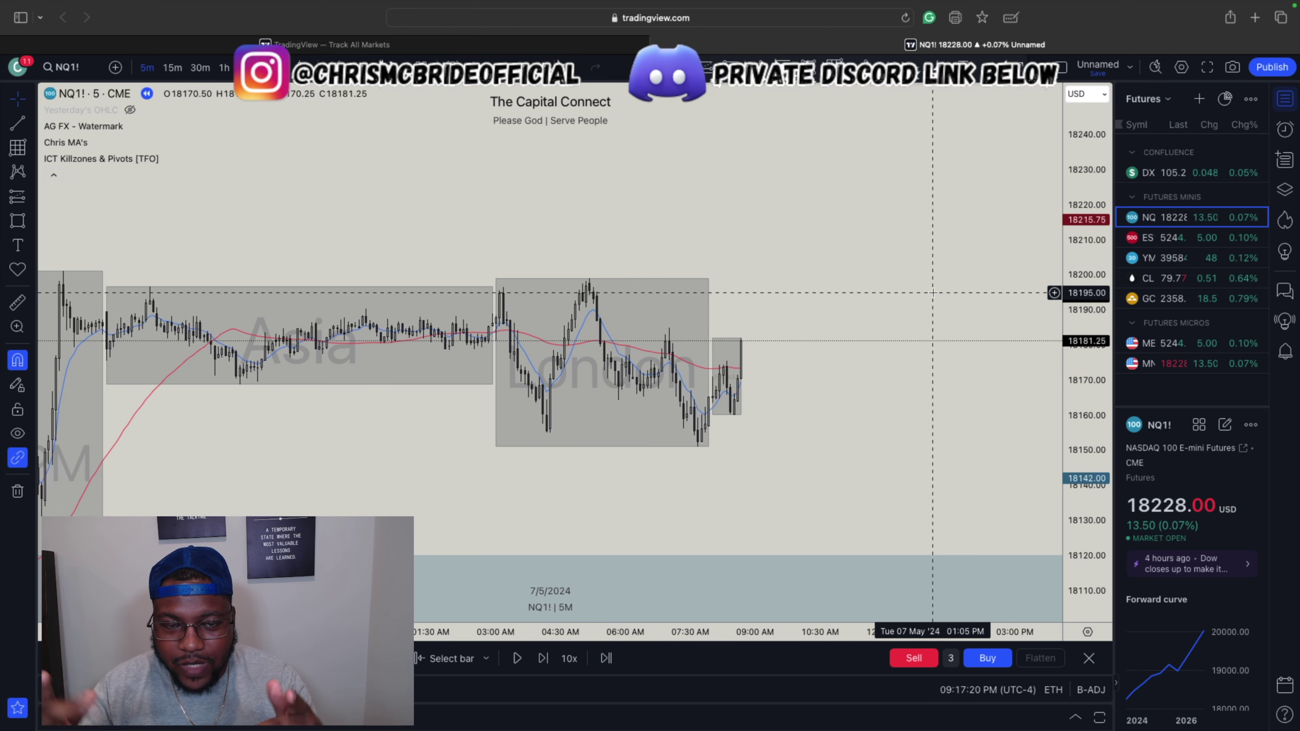
# Draw a trend line across the London-session lows near 18155 and apply the $$$ template
pyautogui.moveTo(1087, 353); pyautogui.dragTo(1088, 192)
pyautogui.scroll(3, 939, 351)
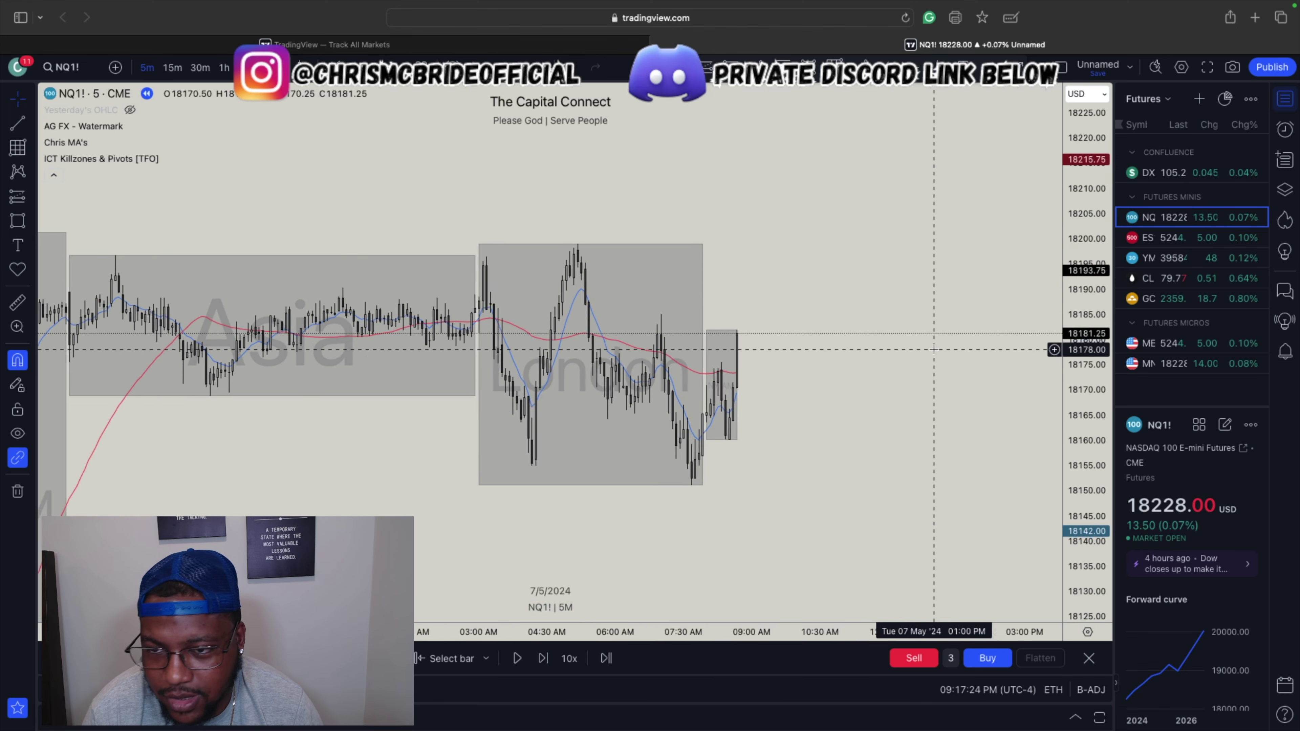
pyautogui.moveTo(946, 363); pyautogui.dragTo(971, 358)
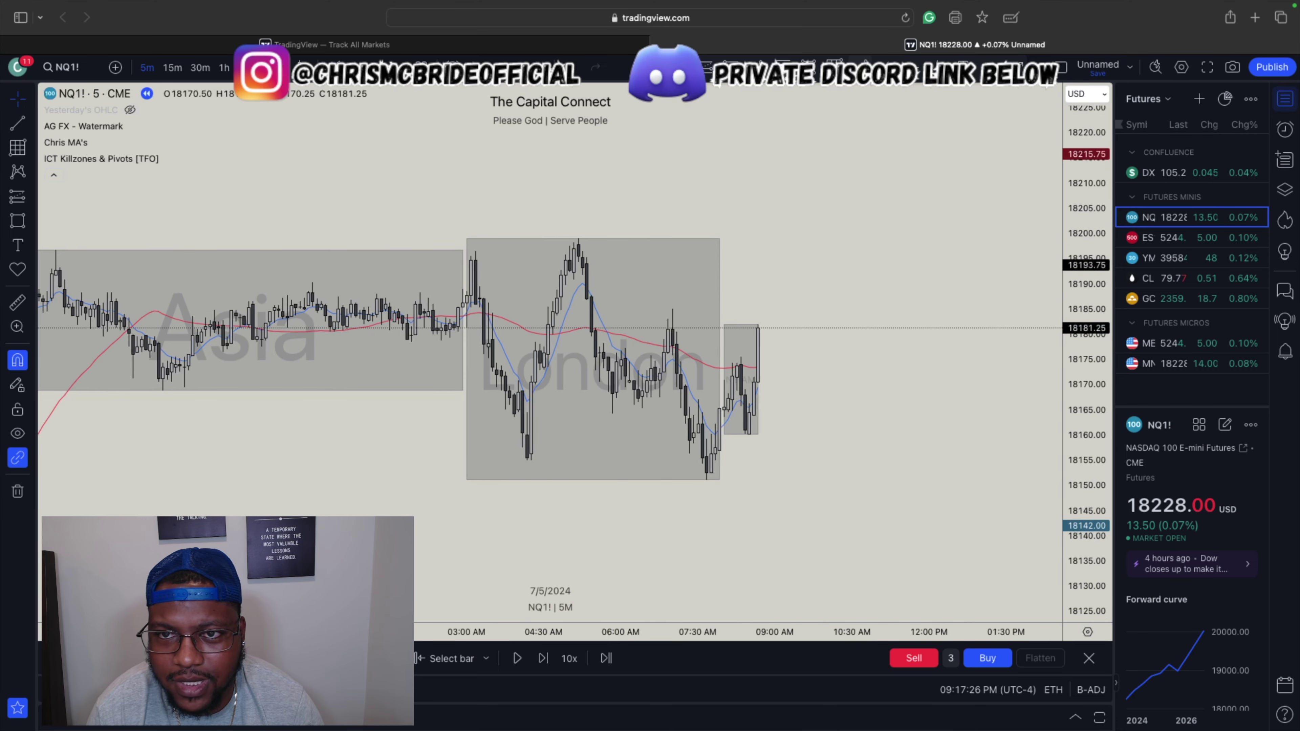
pyautogui.hotkey('alt', 't')
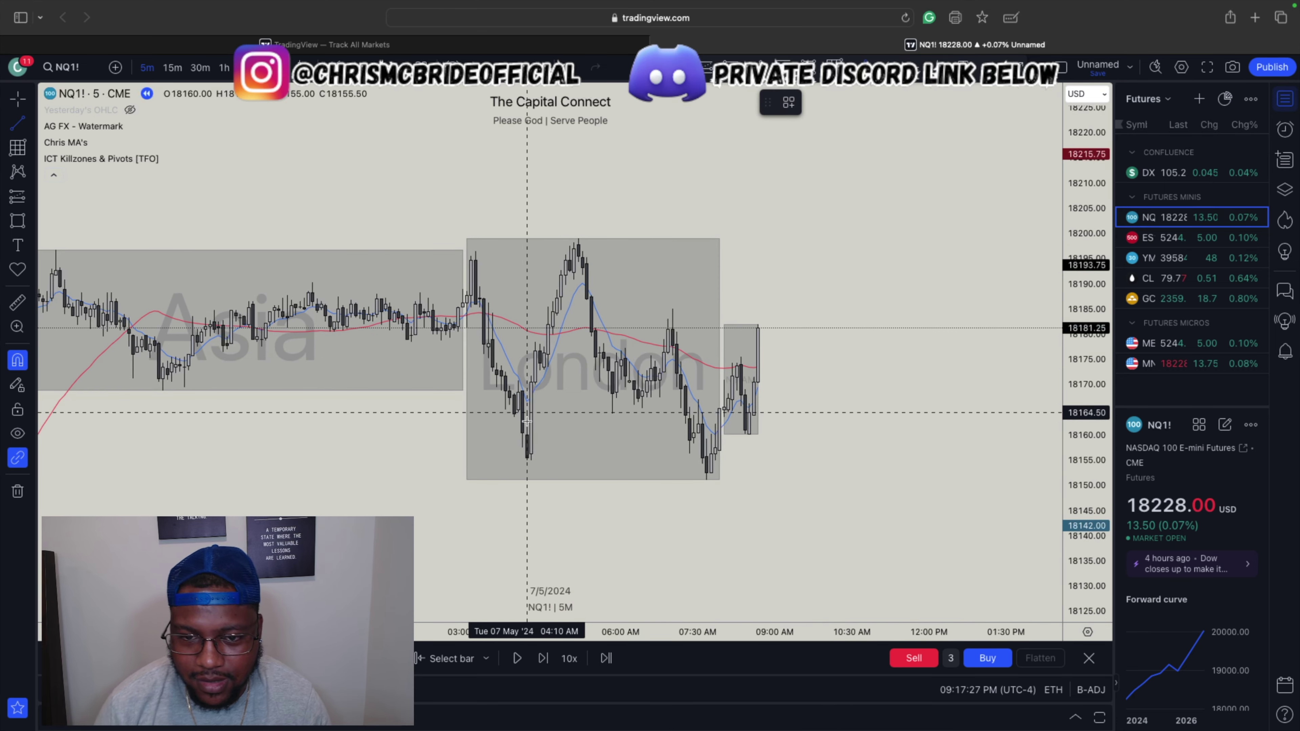
pyautogui.click(527, 470)
pyautogui.click(702, 462)
pyautogui.rightClick(702, 463)
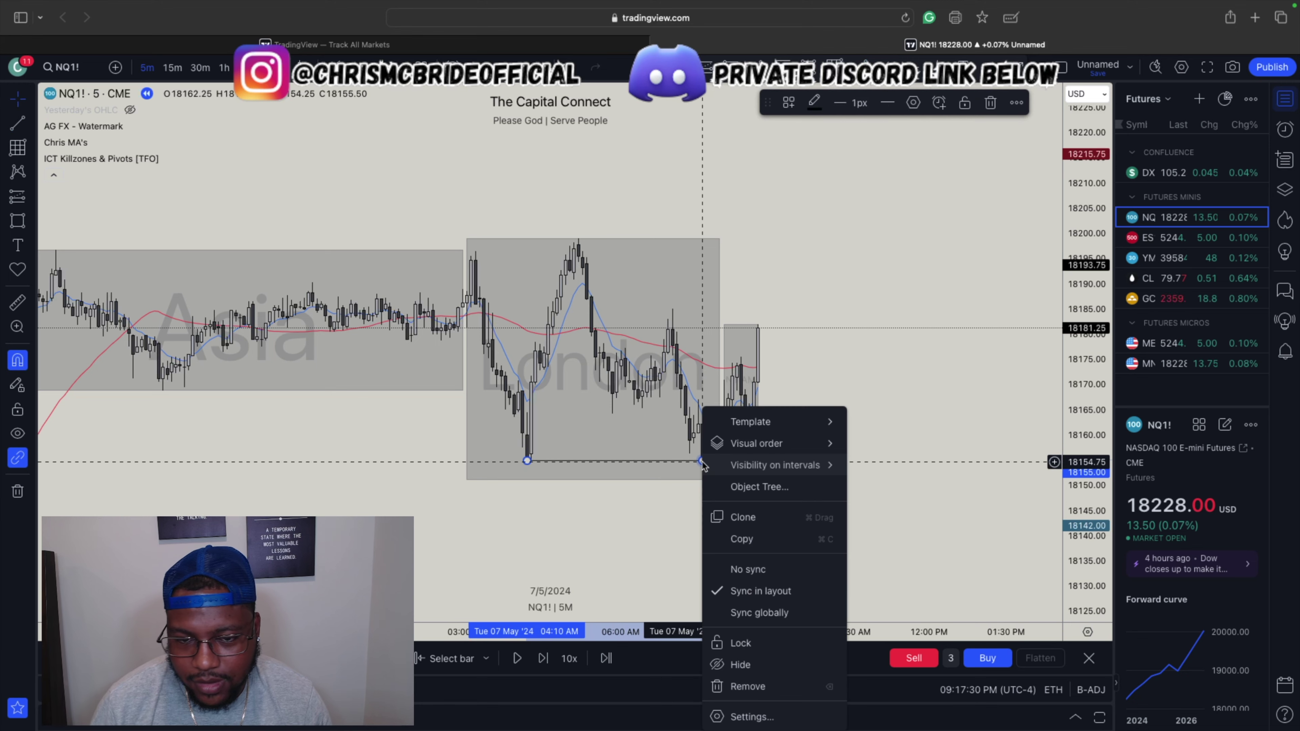
pyautogui.moveTo(814, 429)
pyautogui.click(874, 566)
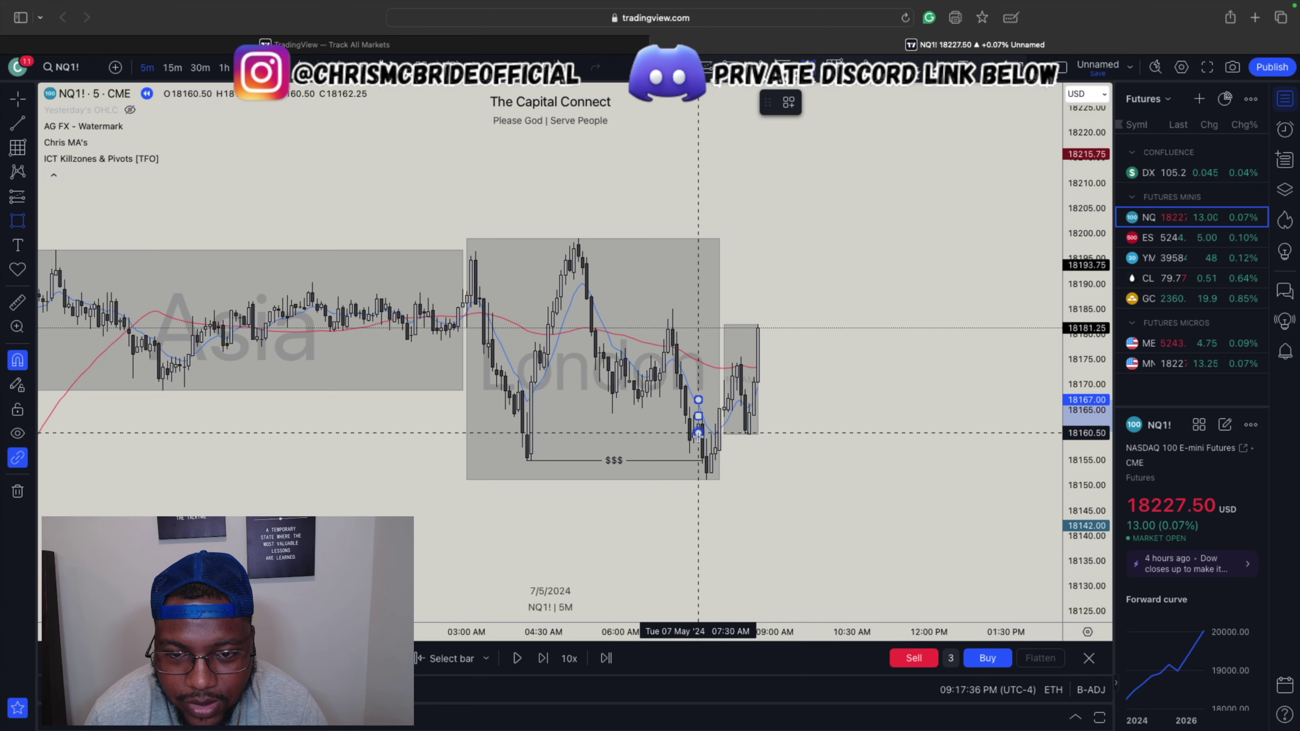
# Draw a small box over the 18160.50–18167.00 gap
pyautogui.click(698, 433)
pyautogui.moveTo(700, 419); pyautogui.dragTo(733, 418)
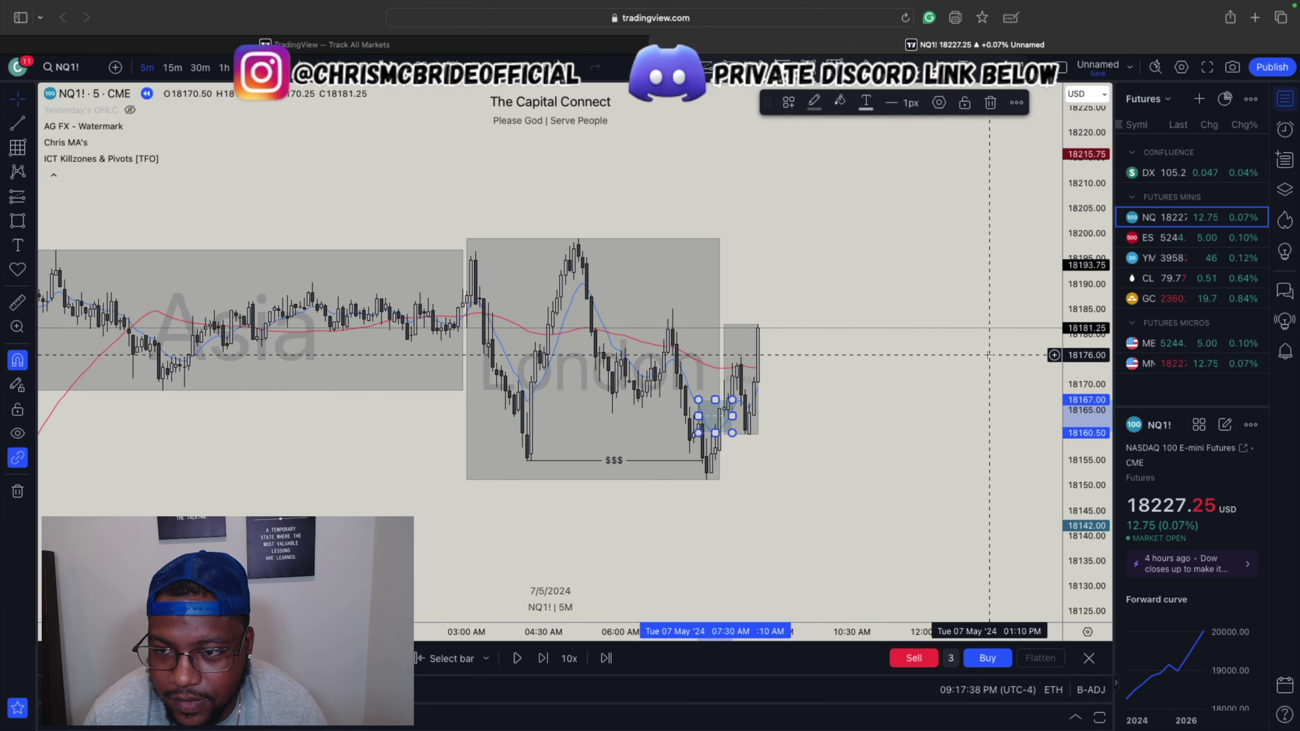
pyautogui.moveTo(1080, 311); pyautogui.dragTo(1080, 110)
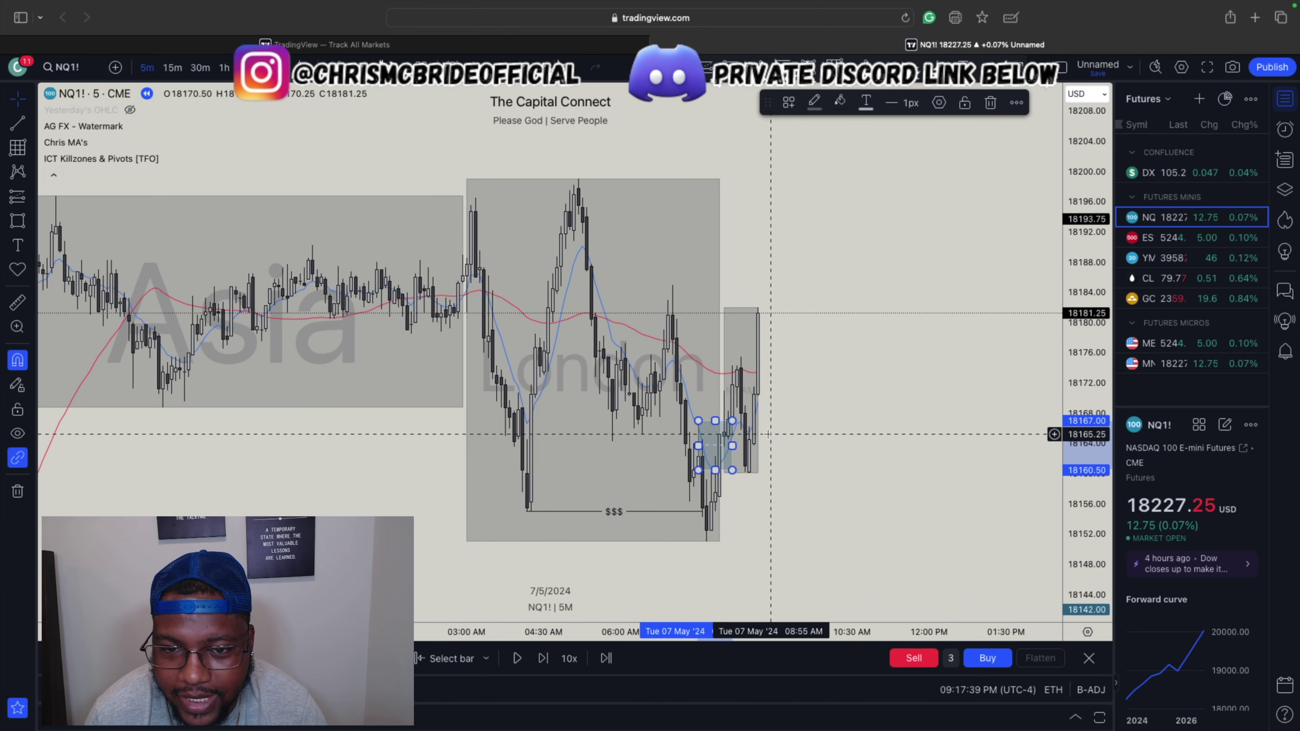
# Apply the saved BB template to the gap box, filling it red
pyautogui.rightClick(732, 422)
pyautogui.moveTo(760, 425)
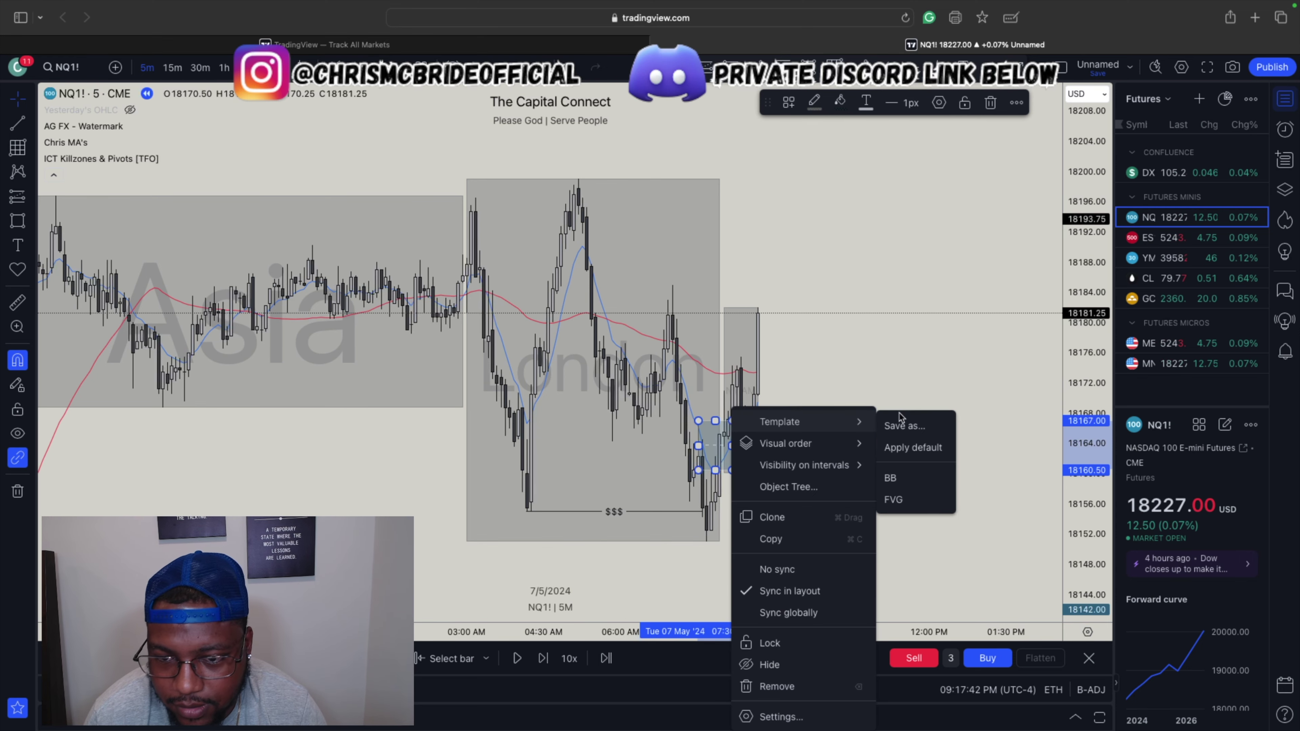
pyautogui.click(900, 478)
pyautogui.scroll(2, 900, 474)
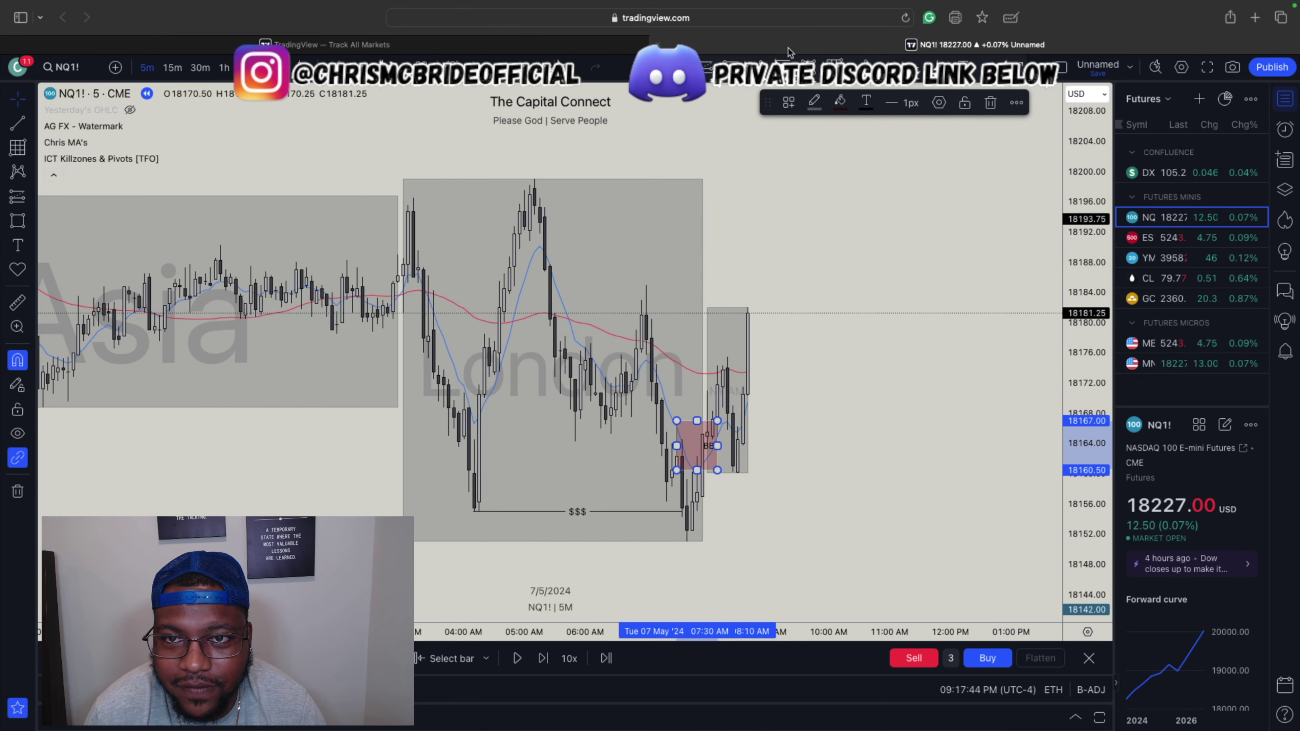
# Draw a thin band near 18162–18163.50 extending right and apply the FVG template
pyautogui.click(809, 67)
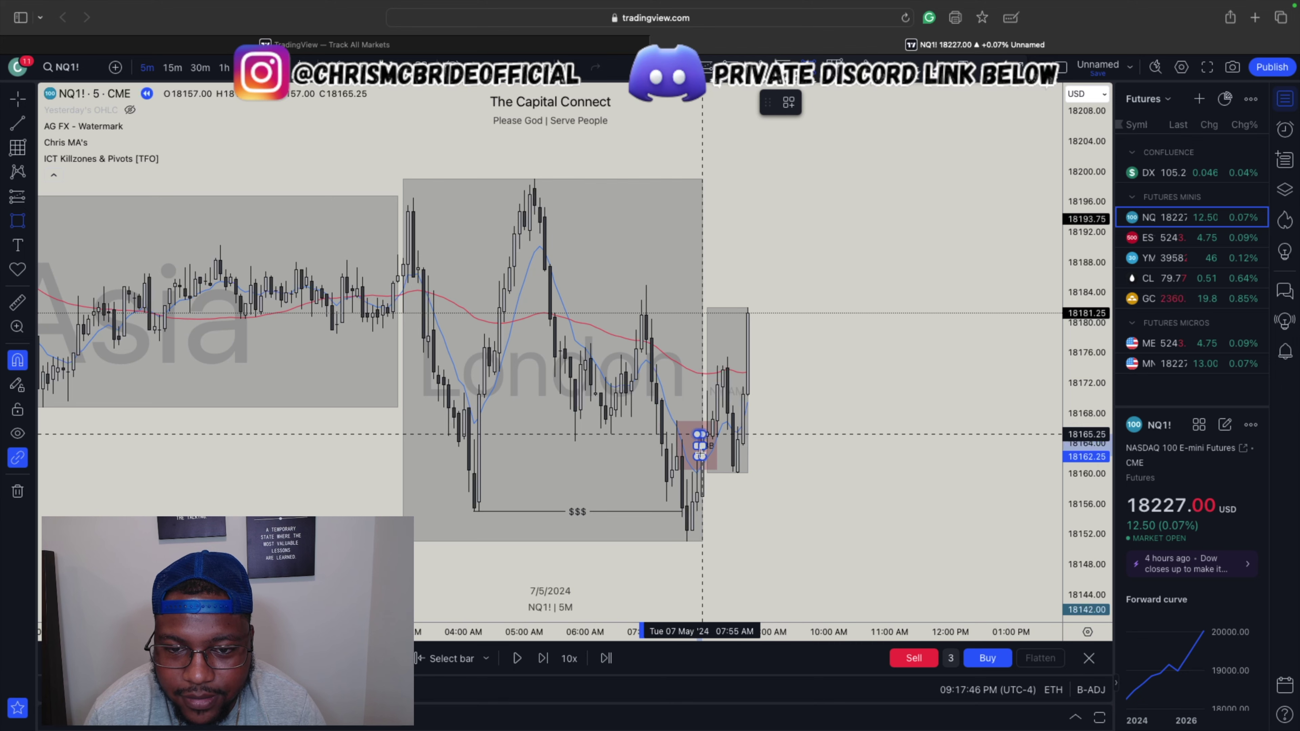
pyautogui.click(697, 456)
pyautogui.moveTo(1095, 348); pyautogui.dragTo(1096, 367)
pyautogui.moveTo(895, 522); pyautogui.dragTo(903, 335)
pyautogui.click(715, 357)
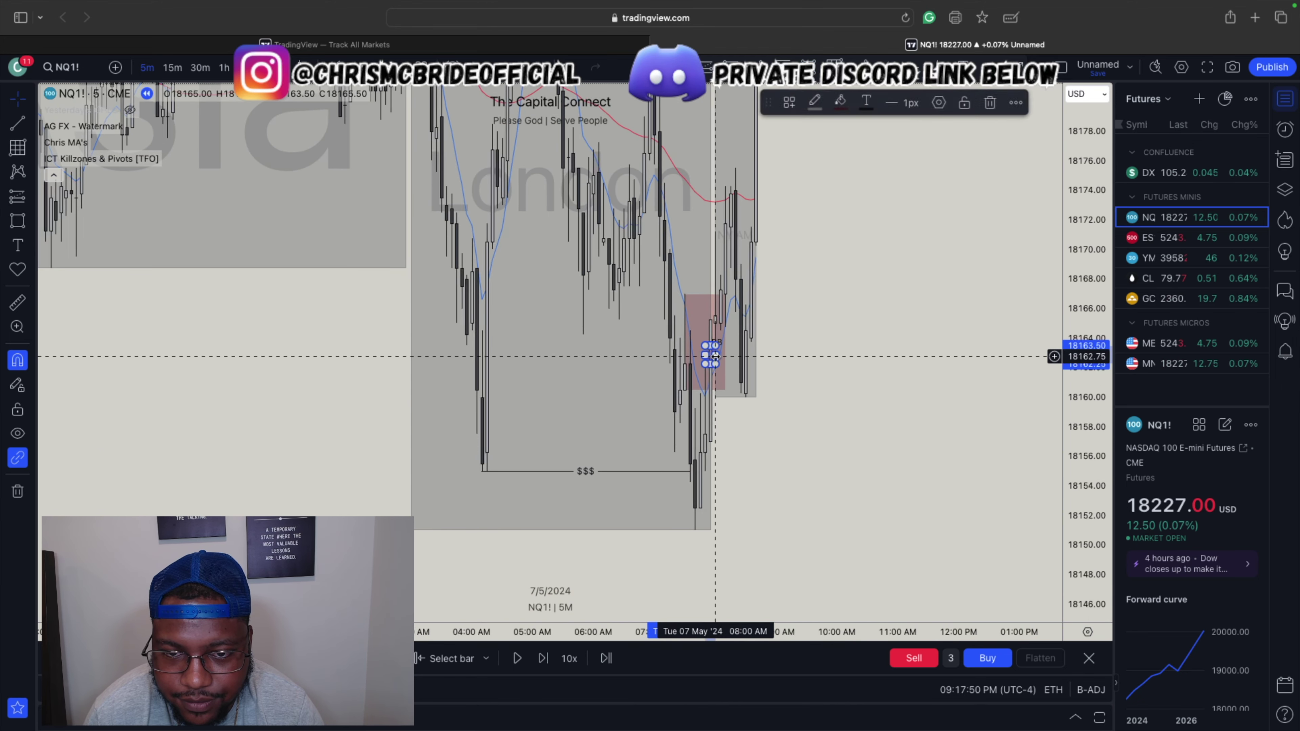
pyautogui.moveTo(715, 357); pyautogui.dragTo(791, 355)
pyautogui.rightClick(791, 355)
pyautogui.moveTo(863, 369)
pyautogui.click(970, 449)
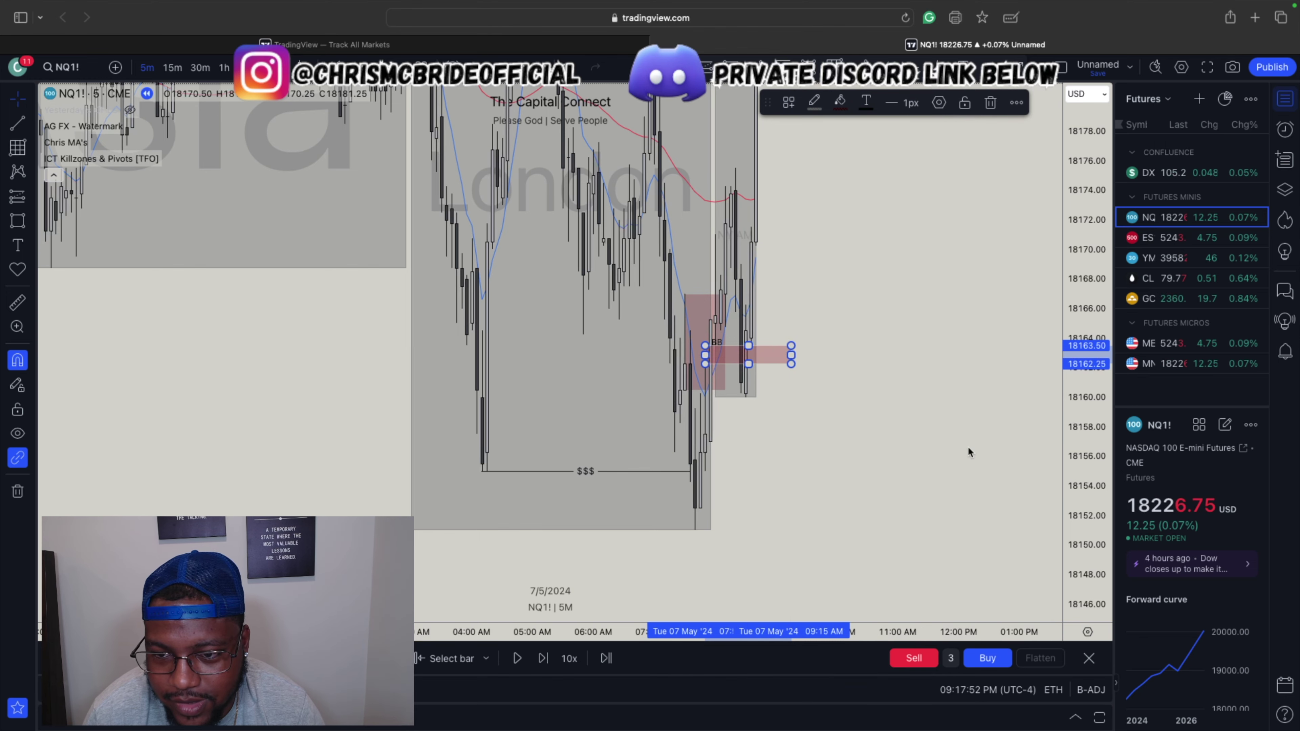
pyautogui.scroll(-8, 1072, 364)
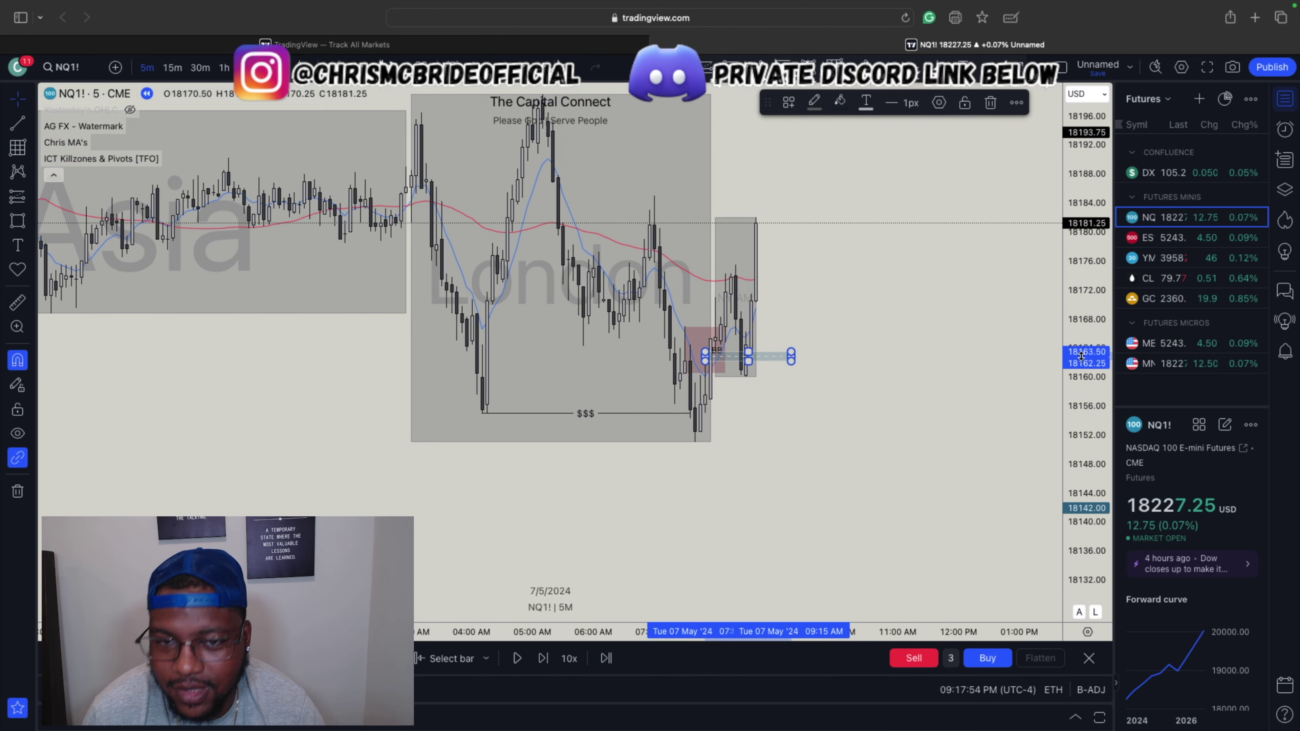
pyautogui.scroll(-2, 1082, 356)
pyautogui.moveTo(885, 392); pyautogui.dragTo(885, 453)
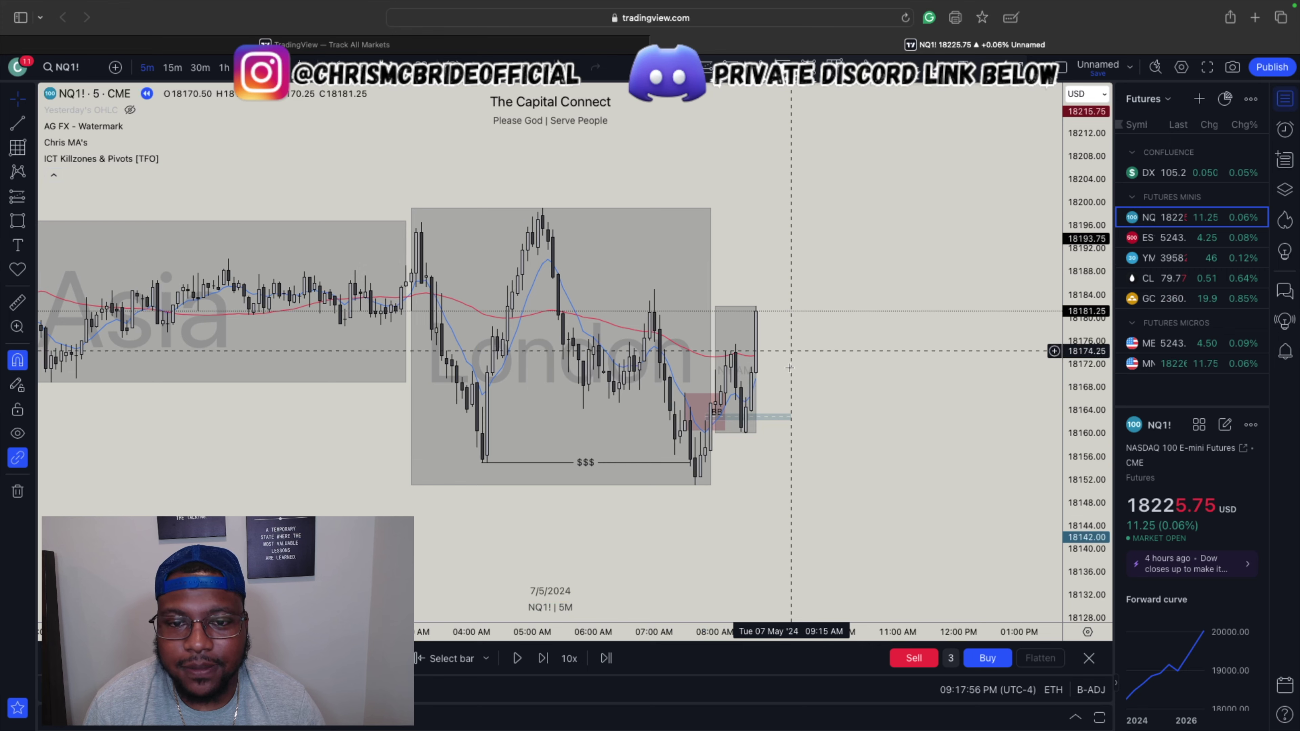
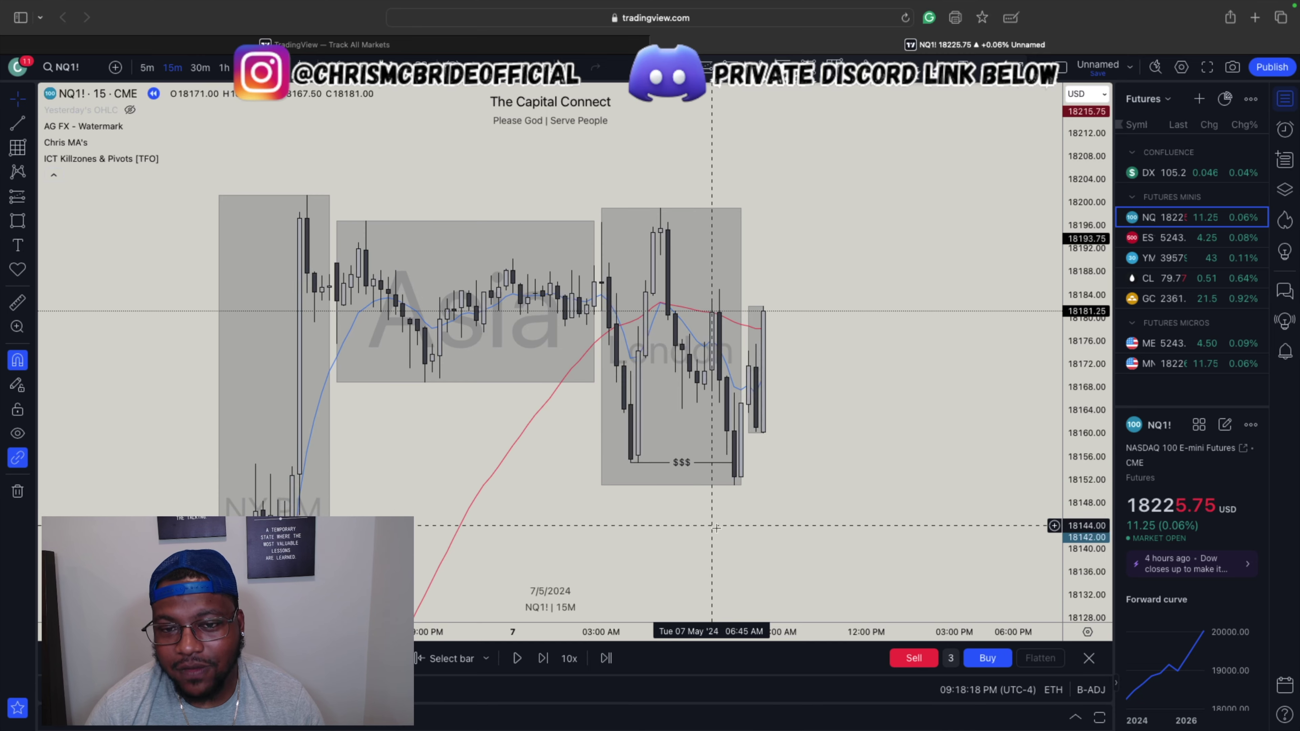
# Draw a box from 18183 down to 18167.50, extended right over the latest candles
pyautogui.click(808, 66)
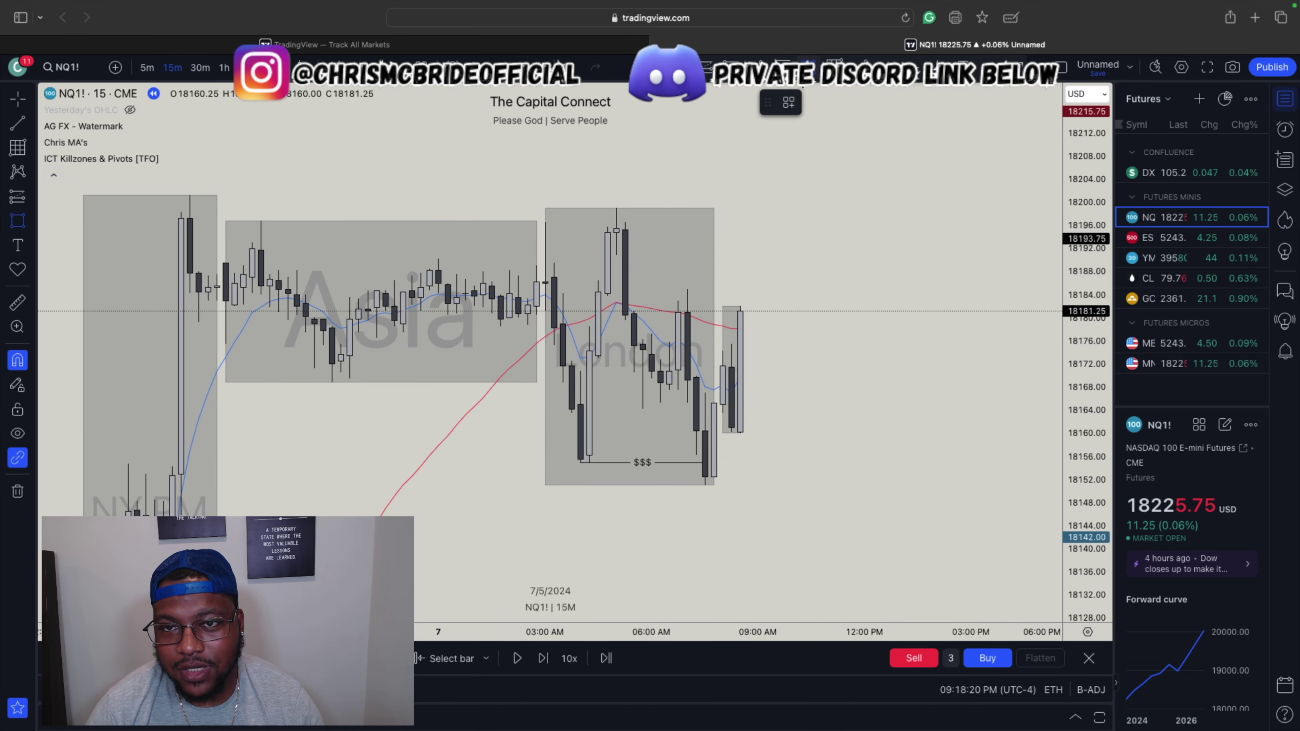
pyautogui.moveTo(677, 302); pyautogui.dragTo(678, 391)
pyautogui.moveTo(678, 346); pyautogui.dragTo(821, 345)
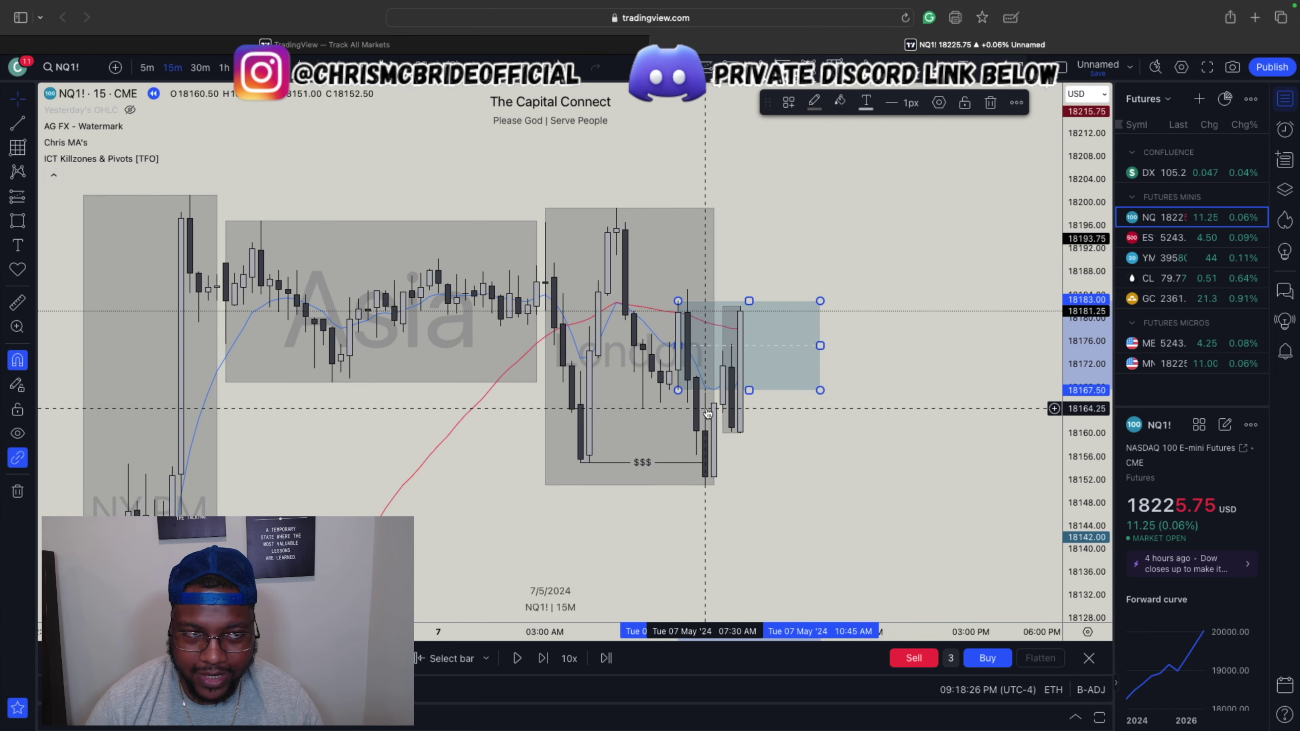
# Show yesterday's OHLC levels and apply the saved red BB template to the new box
pyautogui.click(129, 109)
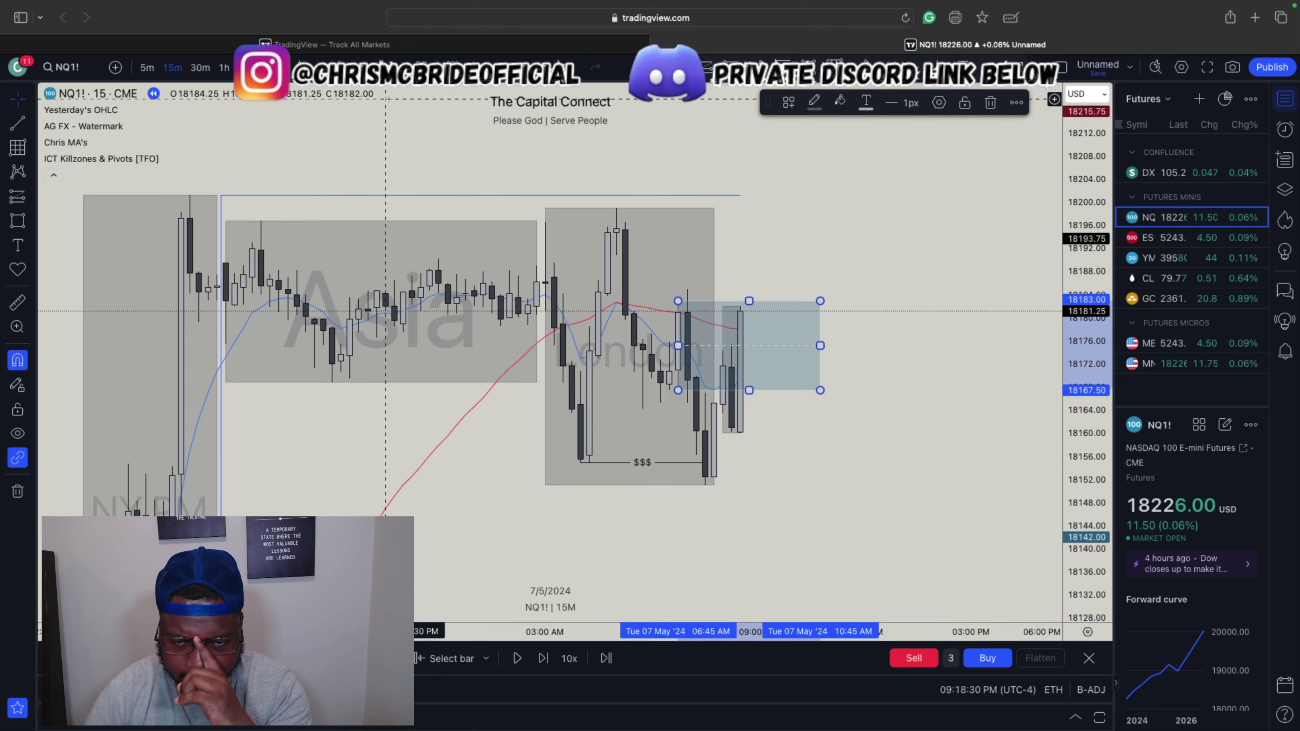
pyautogui.rightClick(820, 300)
pyautogui.moveTo(964, 321)
pyautogui.click(988, 370)
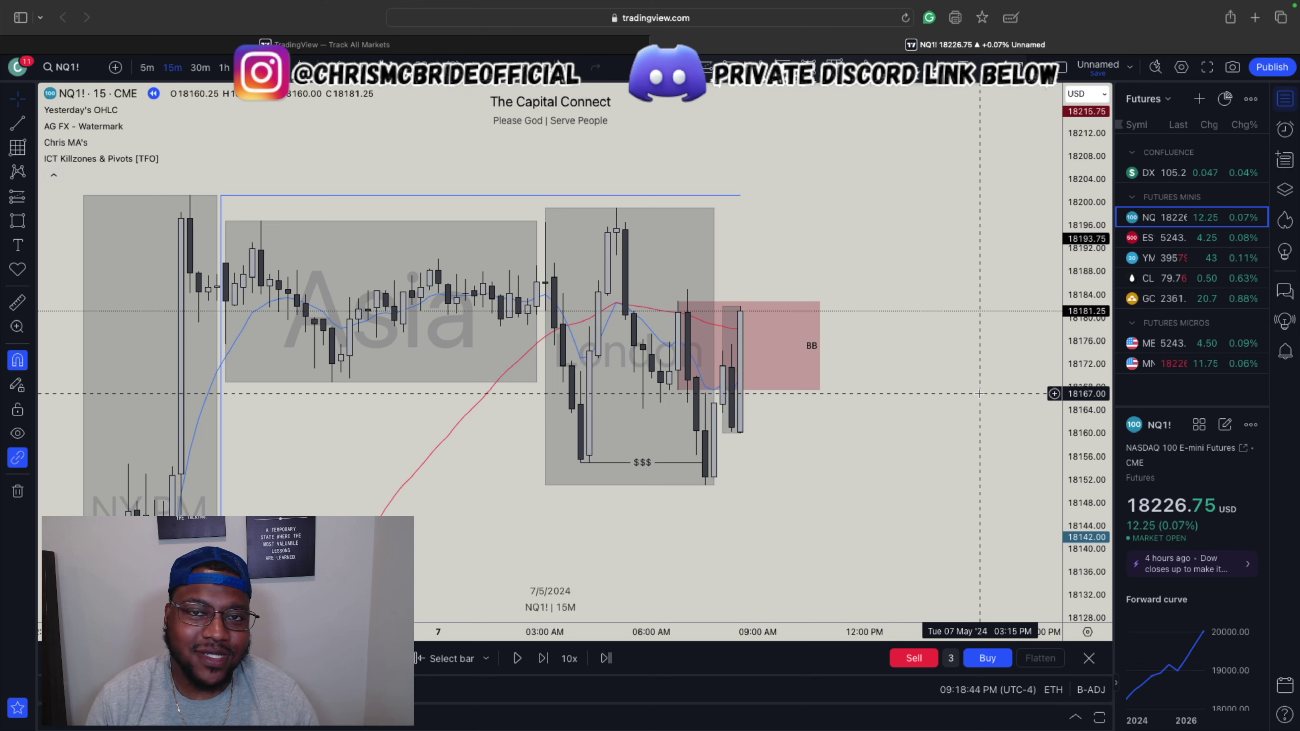
pyautogui.moveTo(1078, 292); pyautogui.dragTo(1078, 280)
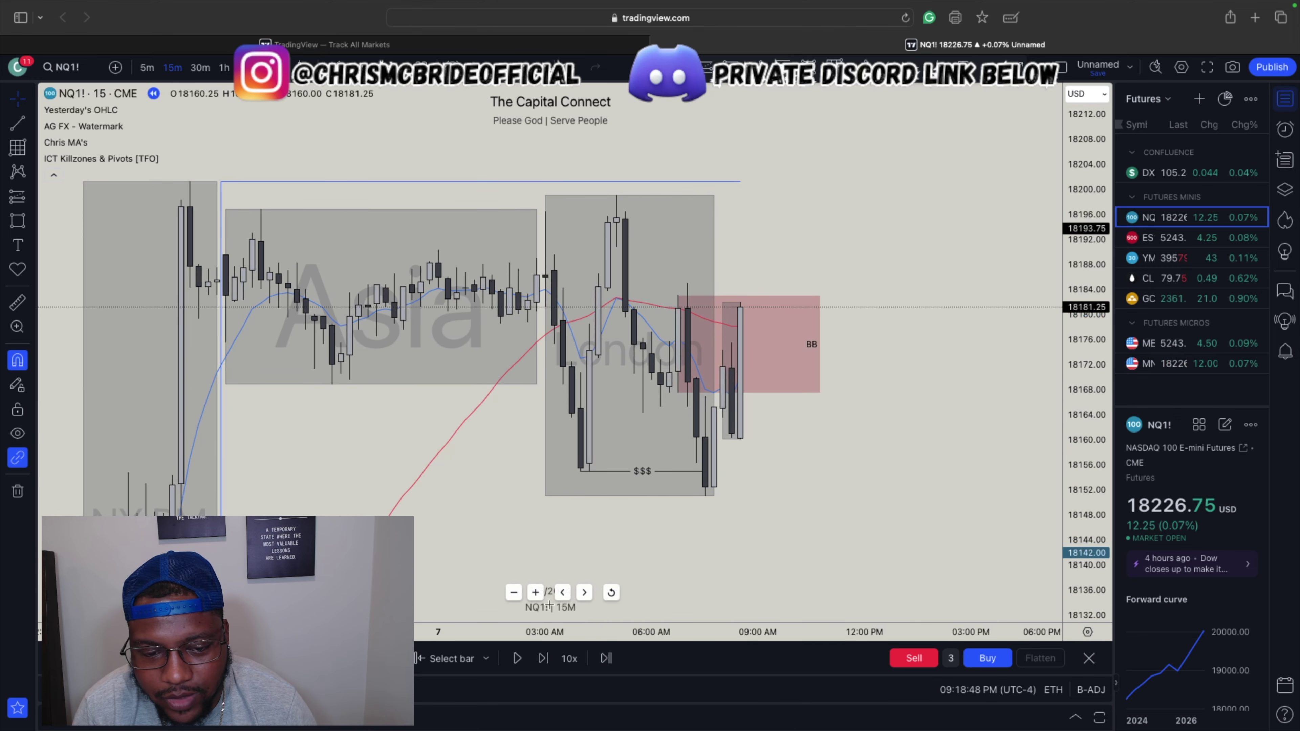
# Replay forward two bars as the 09:00 candle climbs to about 18192, then pick the Rectangle tool
pyautogui.click(550, 661)
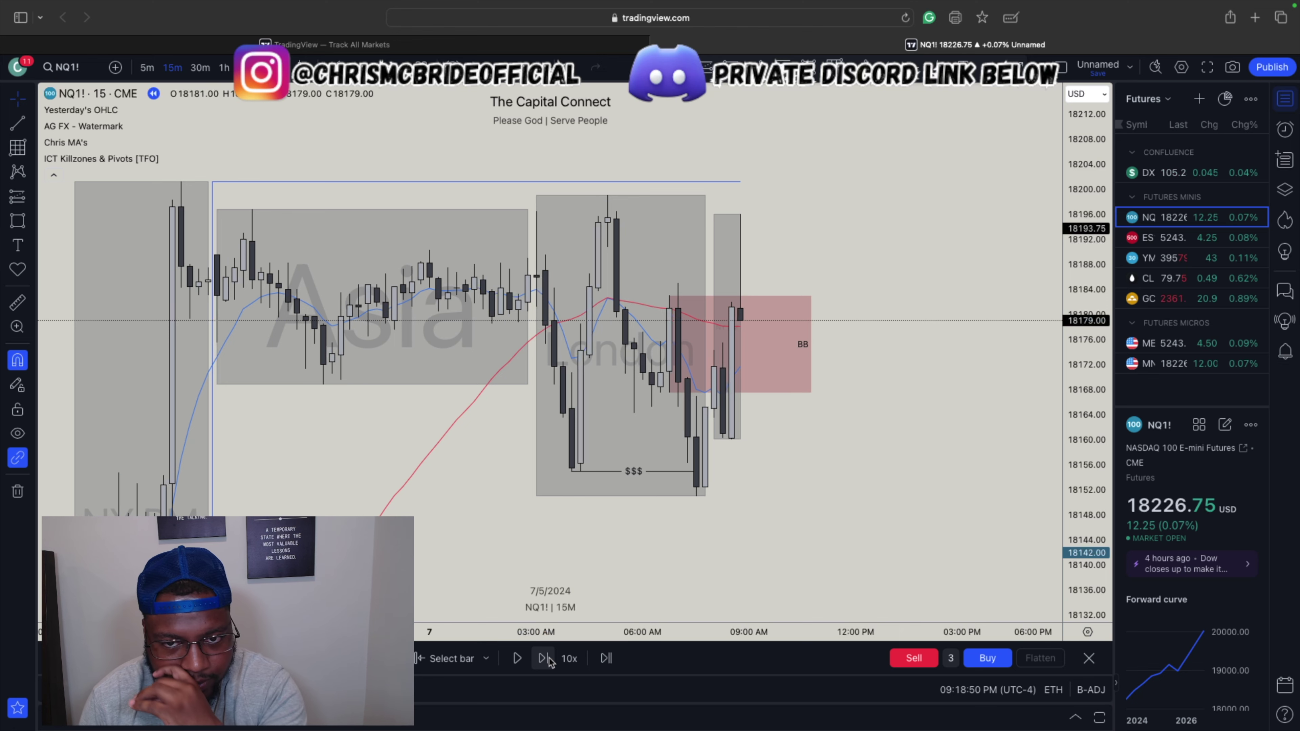
pyautogui.click(549, 661)
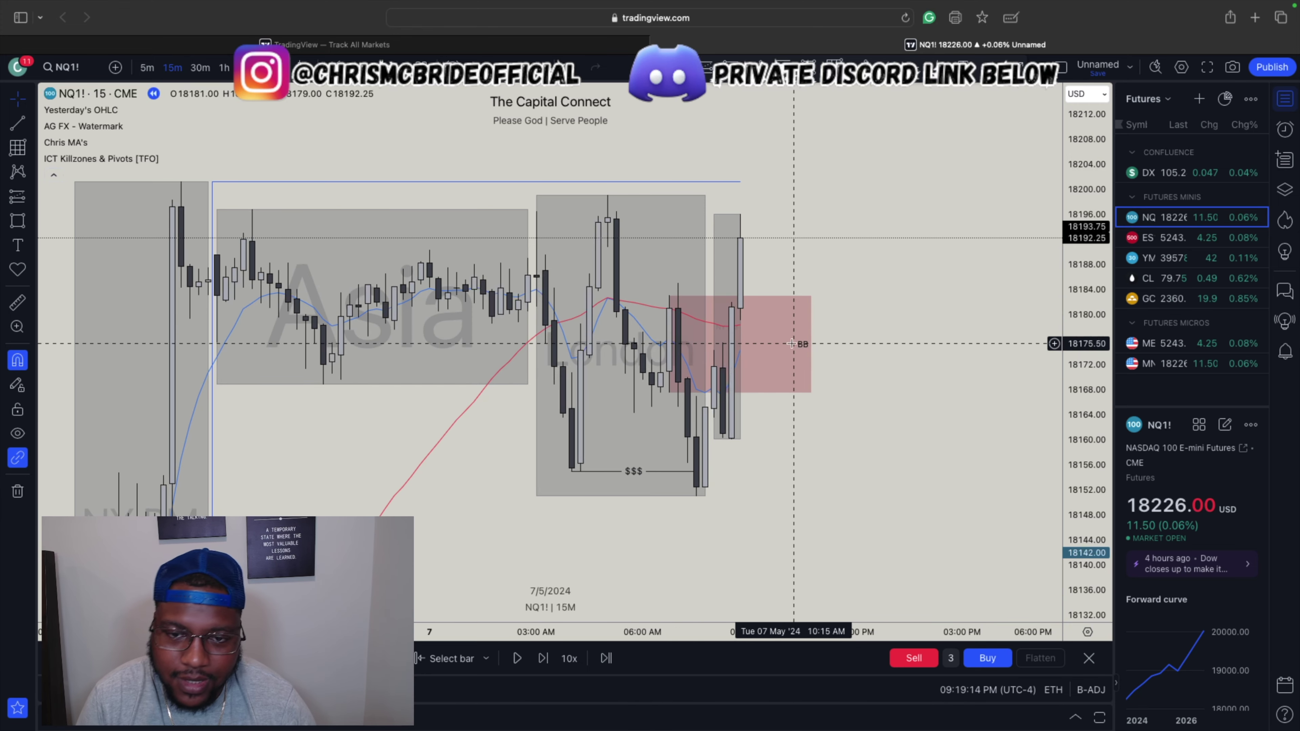
pyautogui.hotkey('alt', 'shift', 'r')
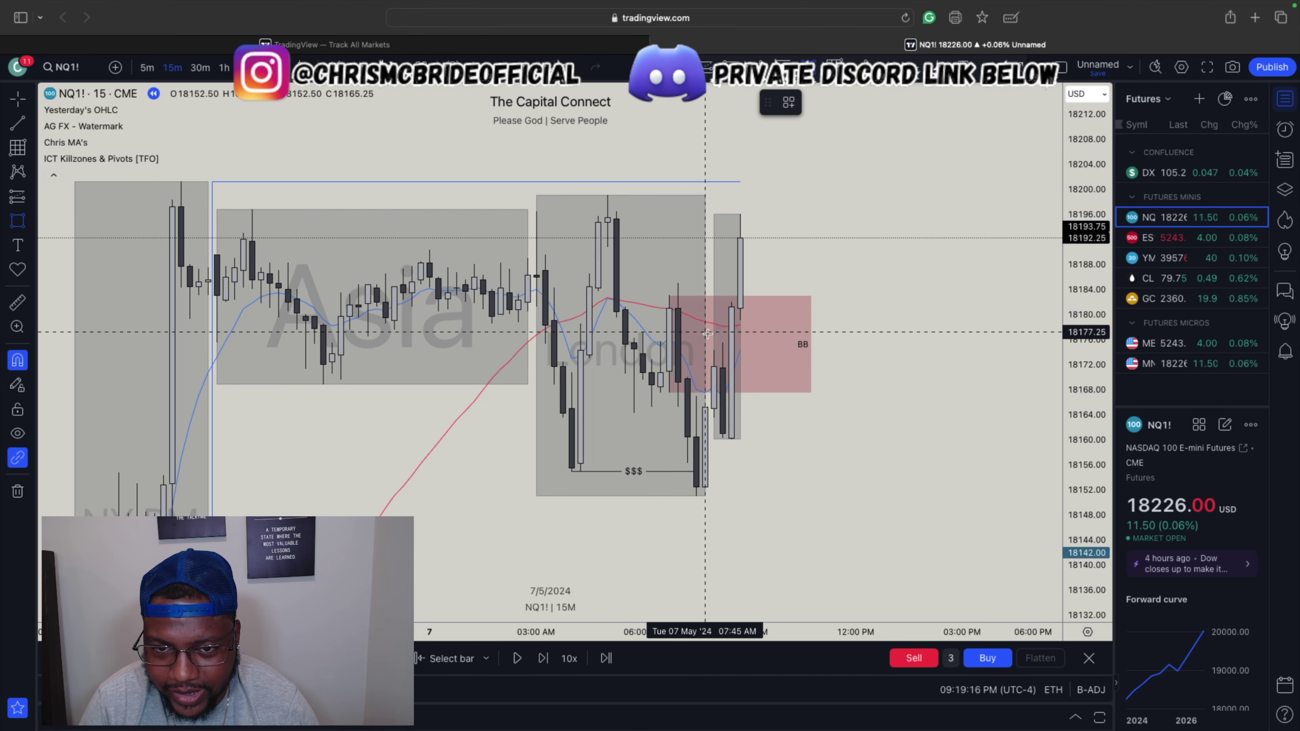
# Draw a thin box near 18176 from 08:45 to 11:30 and apply the blue-grey dashed-midline template
pyautogui.click(740, 322)
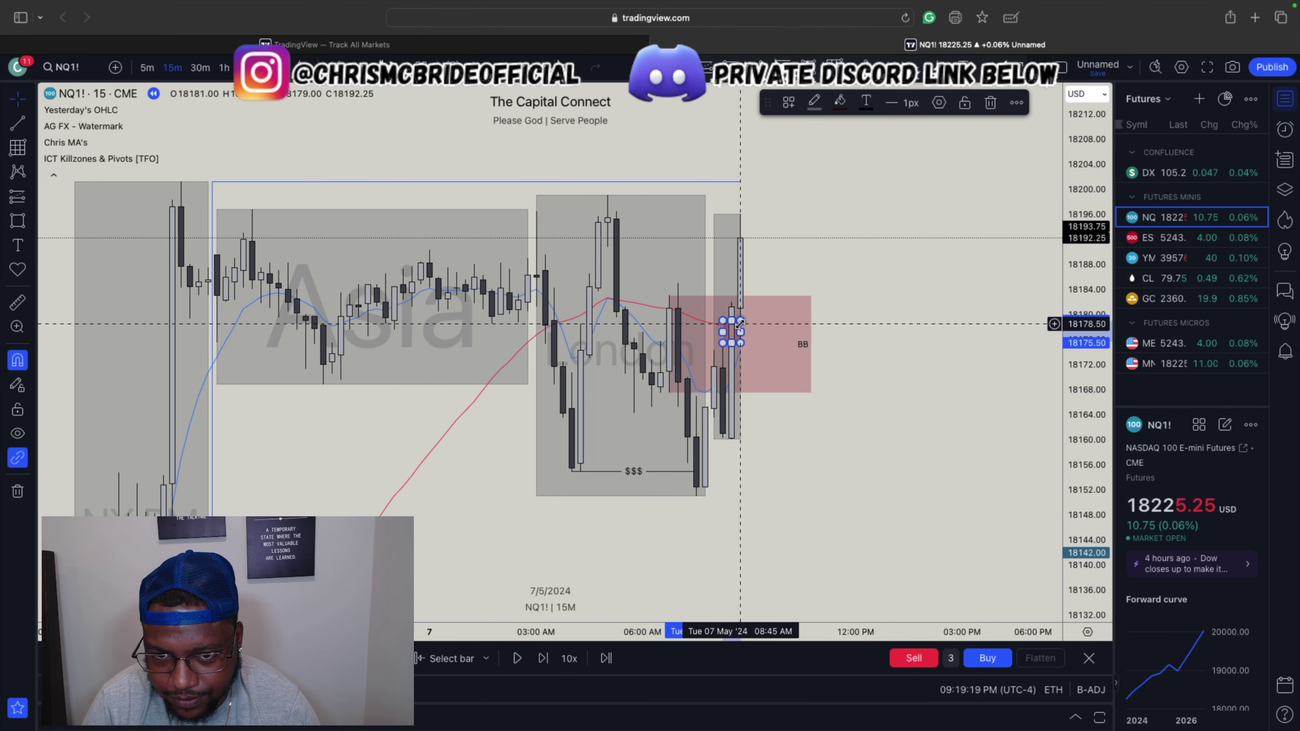
pyautogui.moveTo(741, 333); pyautogui.dragTo(838, 335)
pyautogui.rightClick(838, 334)
pyautogui.moveTo(906, 357)
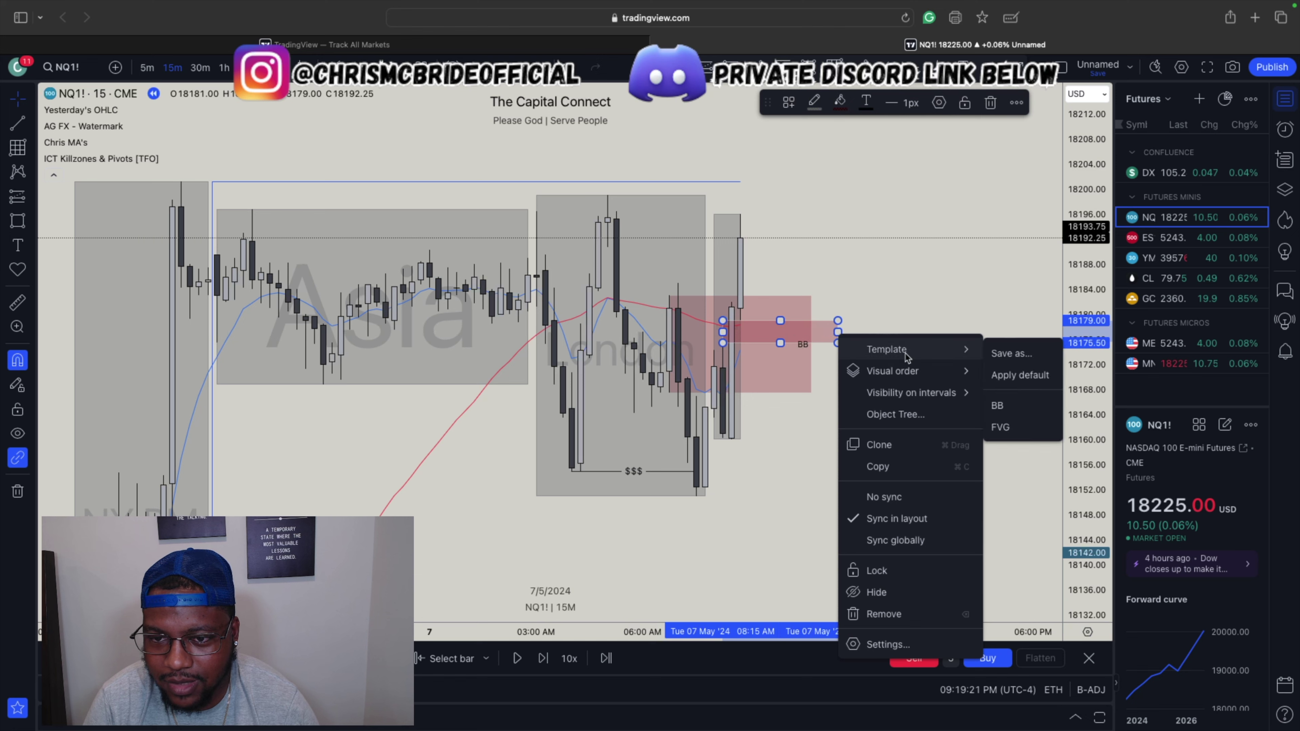
pyautogui.click(997, 405)
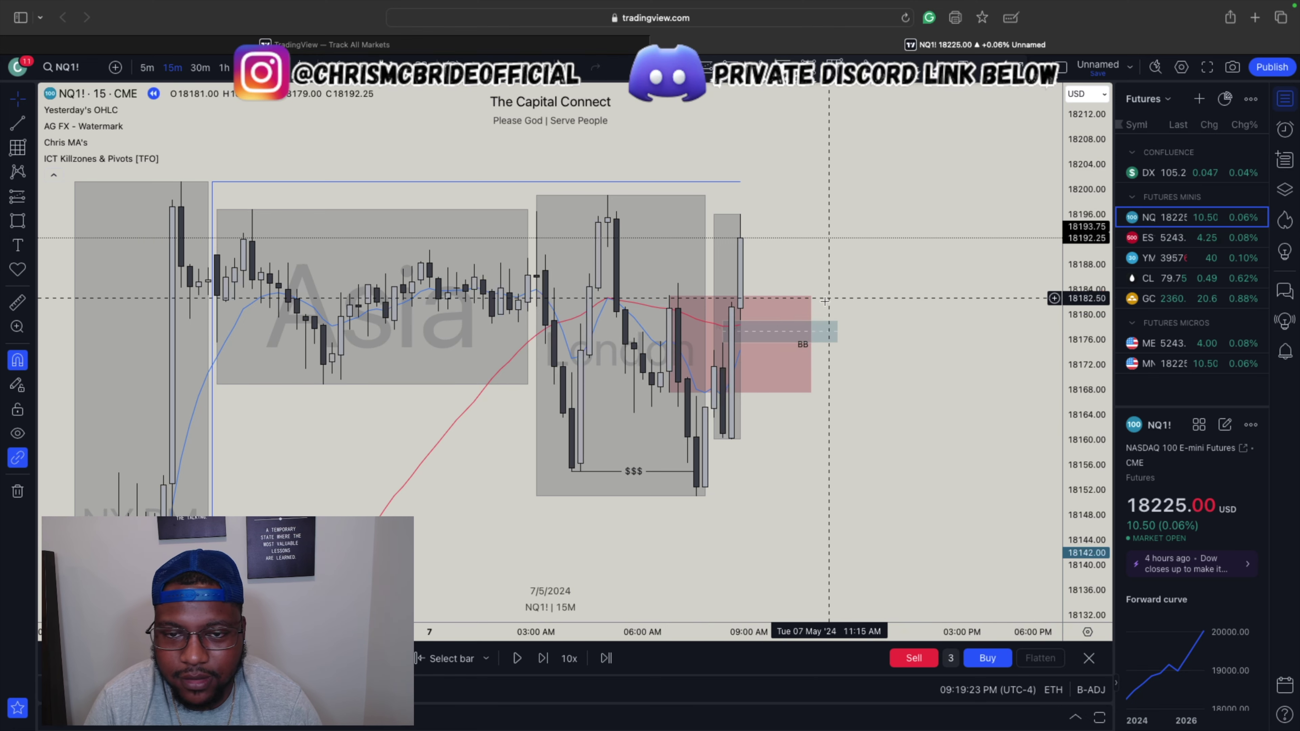
# Deselect the box and replay forward until the candle tops out near 18195
pyautogui.click(900, 260)
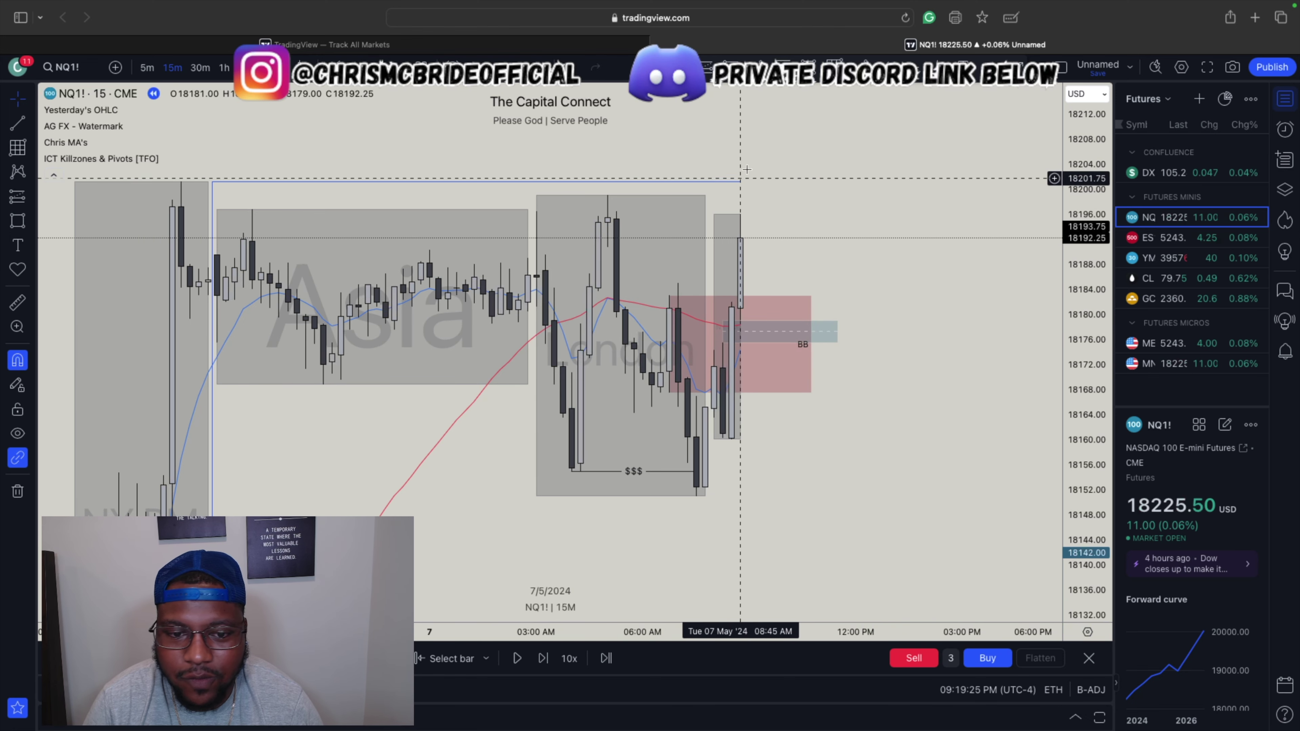
pyautogui.click(541, 658)
pyautogui.click(542, 659)
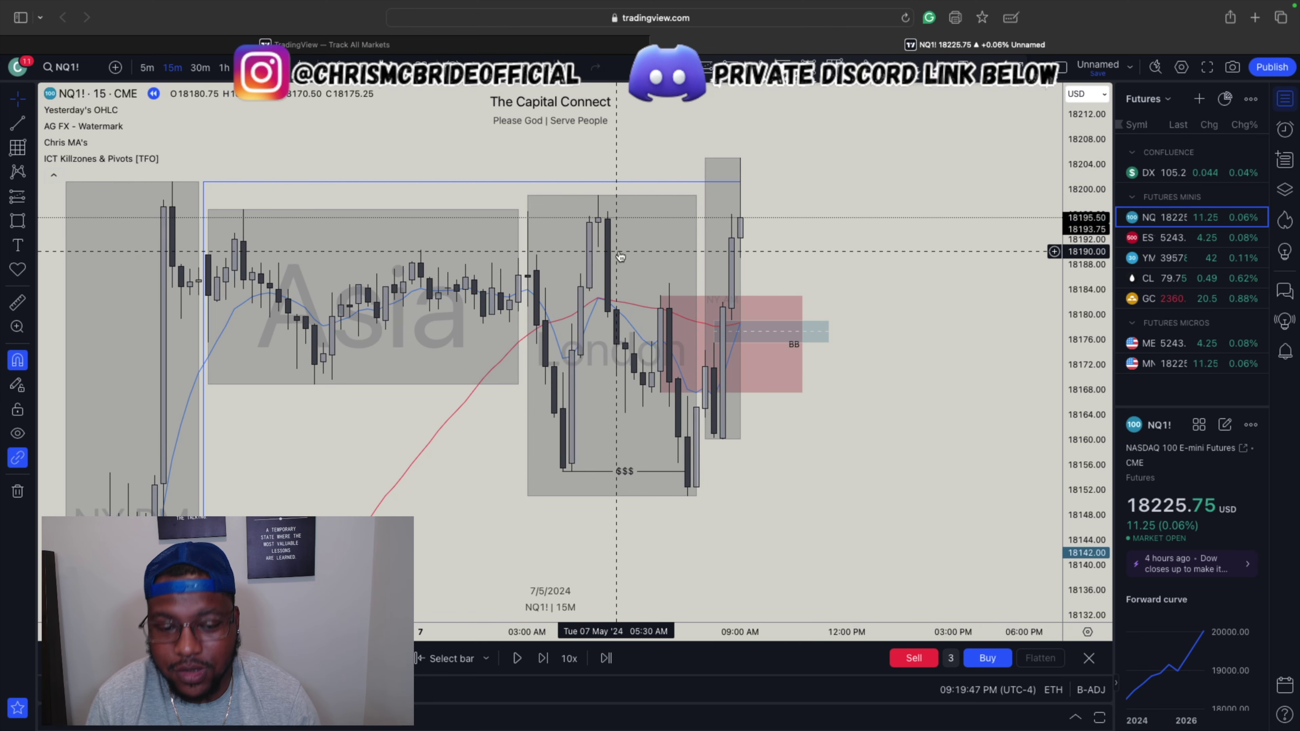
# Replay forward several bars as price rallies to about 18219, keeping the highs in view
pyautogui.click(542, 661)
pyautogui.click(540, 664)
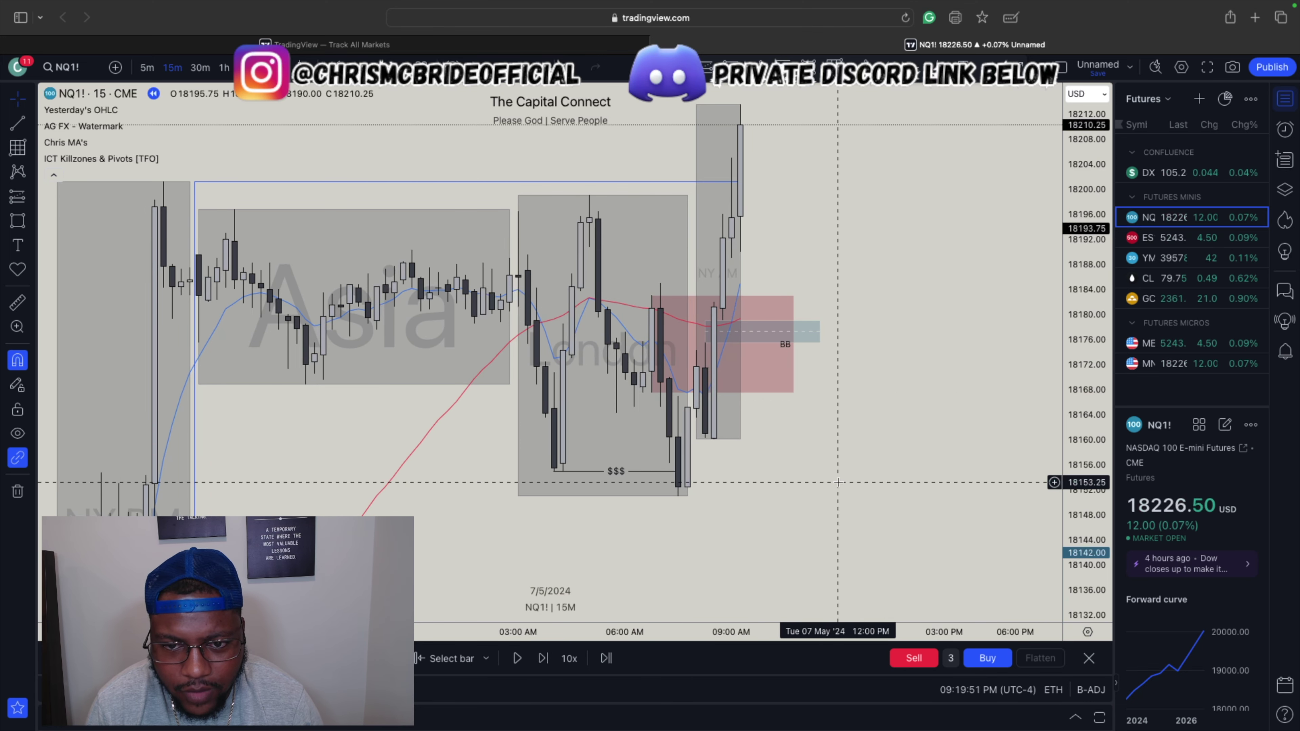
pyautogui.moveTo(837, 483); pyautogui.dragTo(837, 517)
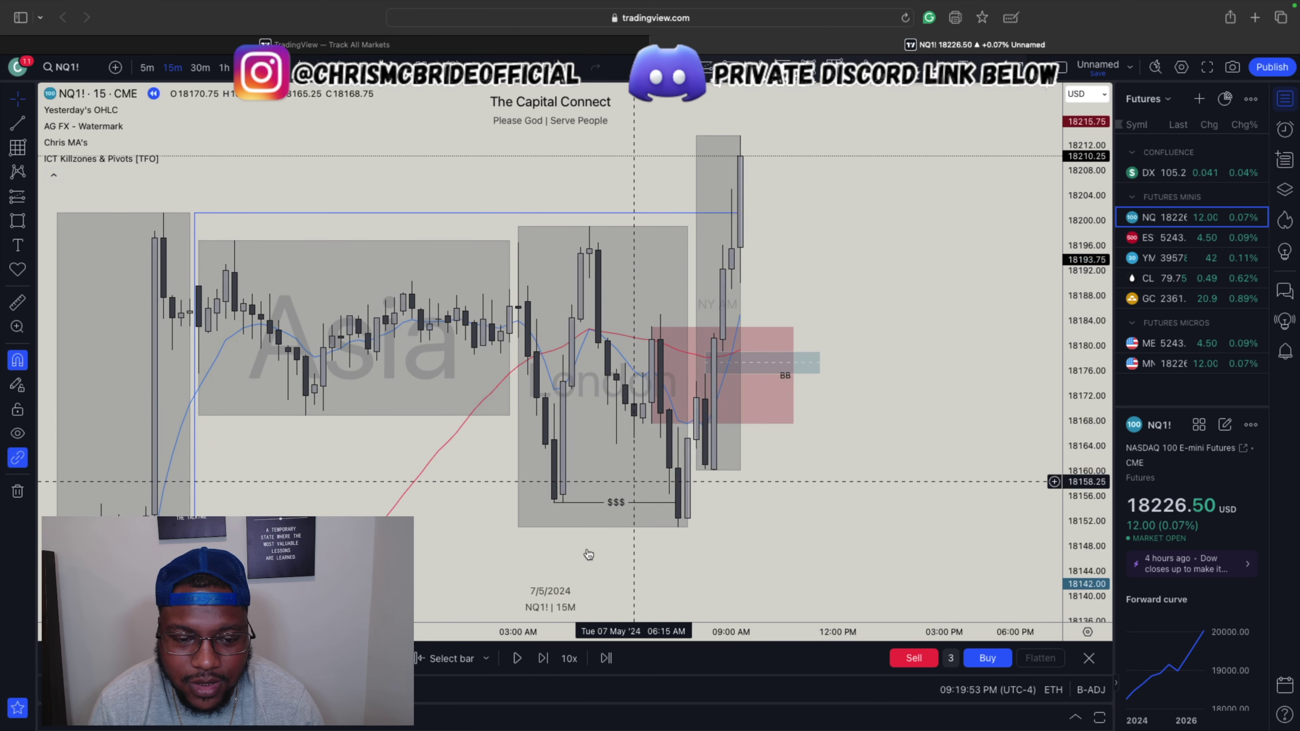
pyautogui.click(544, 659)
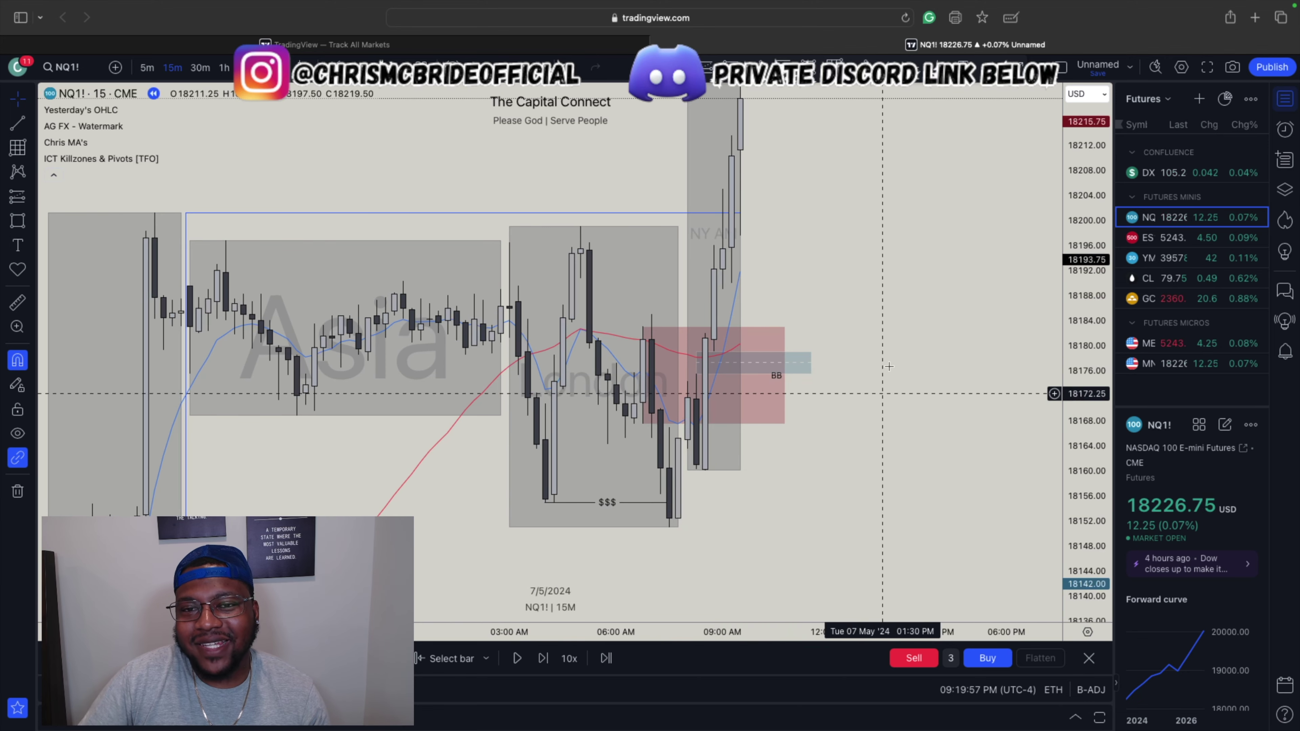
pyautogui.hotkey('shift', 'Right')
pyautogui.moveTo(887, 395); pyautogui.dragTo(879, 438)
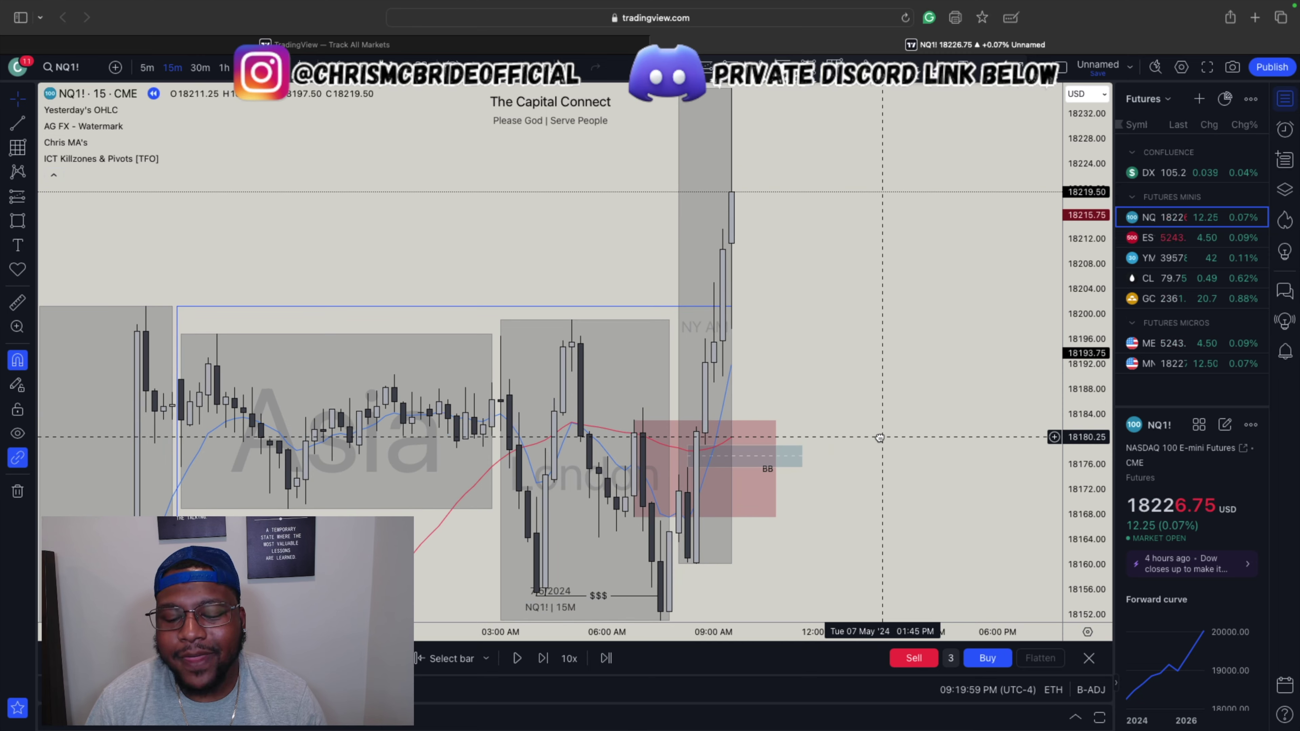
pyautogui.moveTo(1092, 259); pyautogui.dragTo(1092, 257)
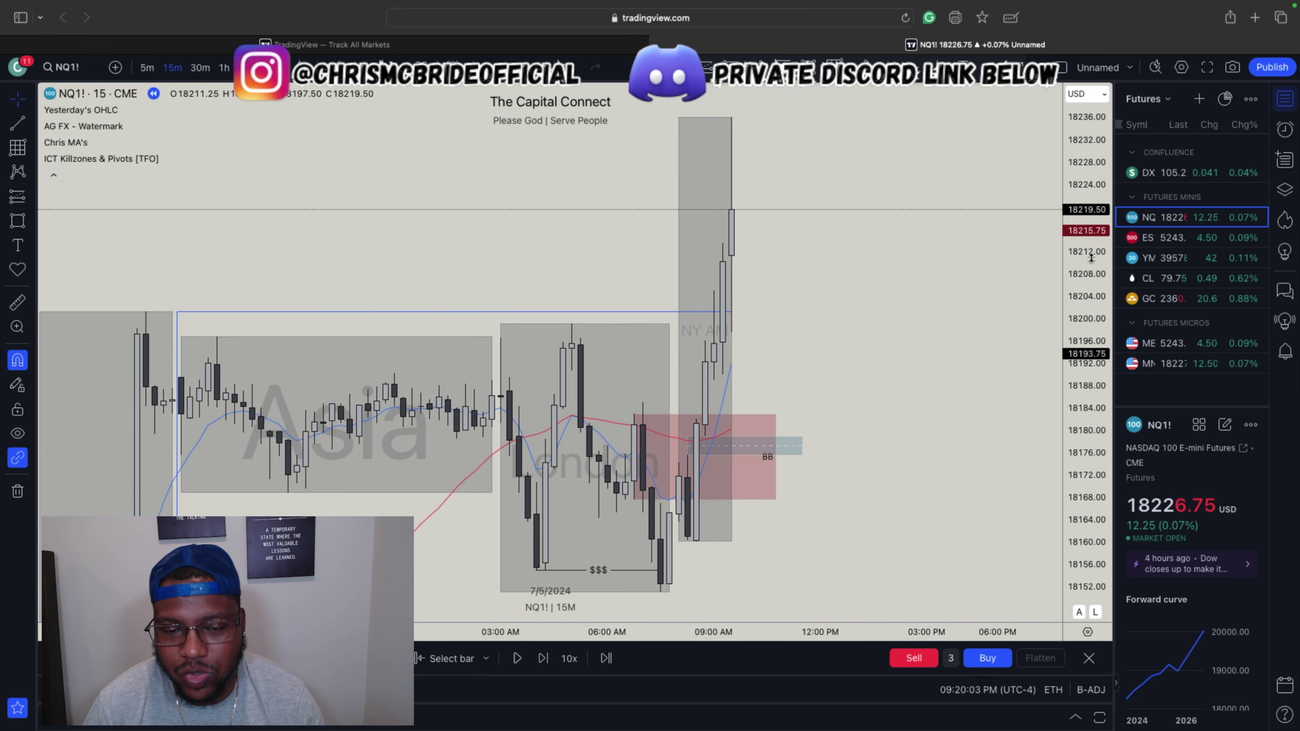
# Enlarge the blue-grey box up and right to span roughly 18175–18189
pyautogui.click(719, 447)
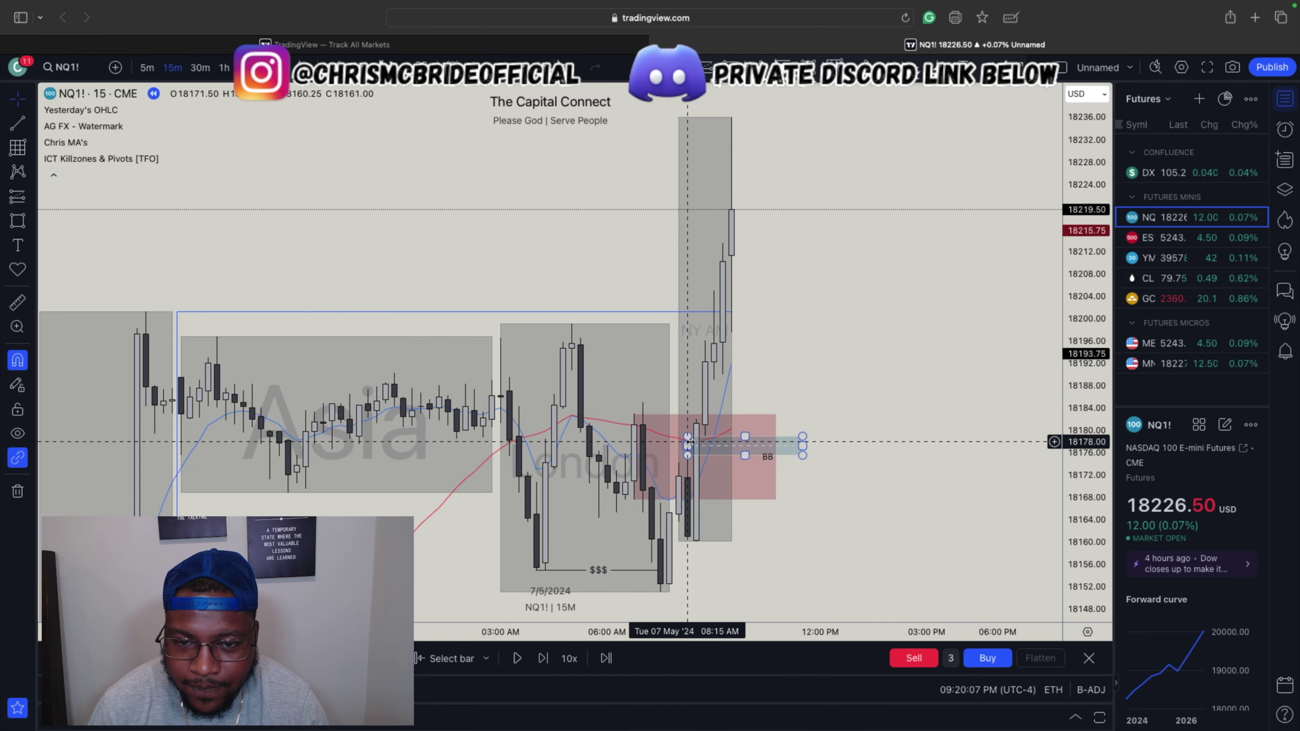
pyautogui.click(803, 434)
pyautogui.moveTo(803, 434); pyautogui.dragTo(826, 381)
pyautogui.click(856, 392)
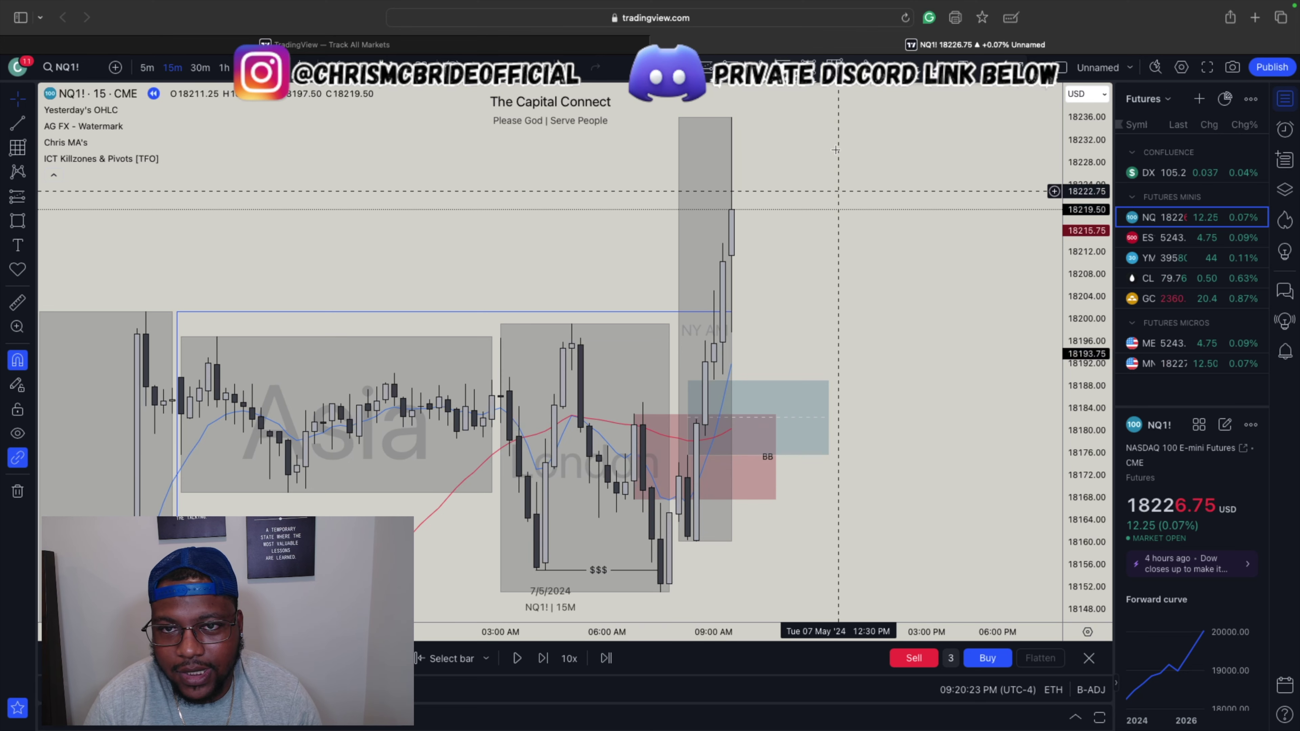
# Place a long position with entry at 18189 and its stop at 18167.25
pyautogui.click(708, 67)
pyautogui.click(714, 380)
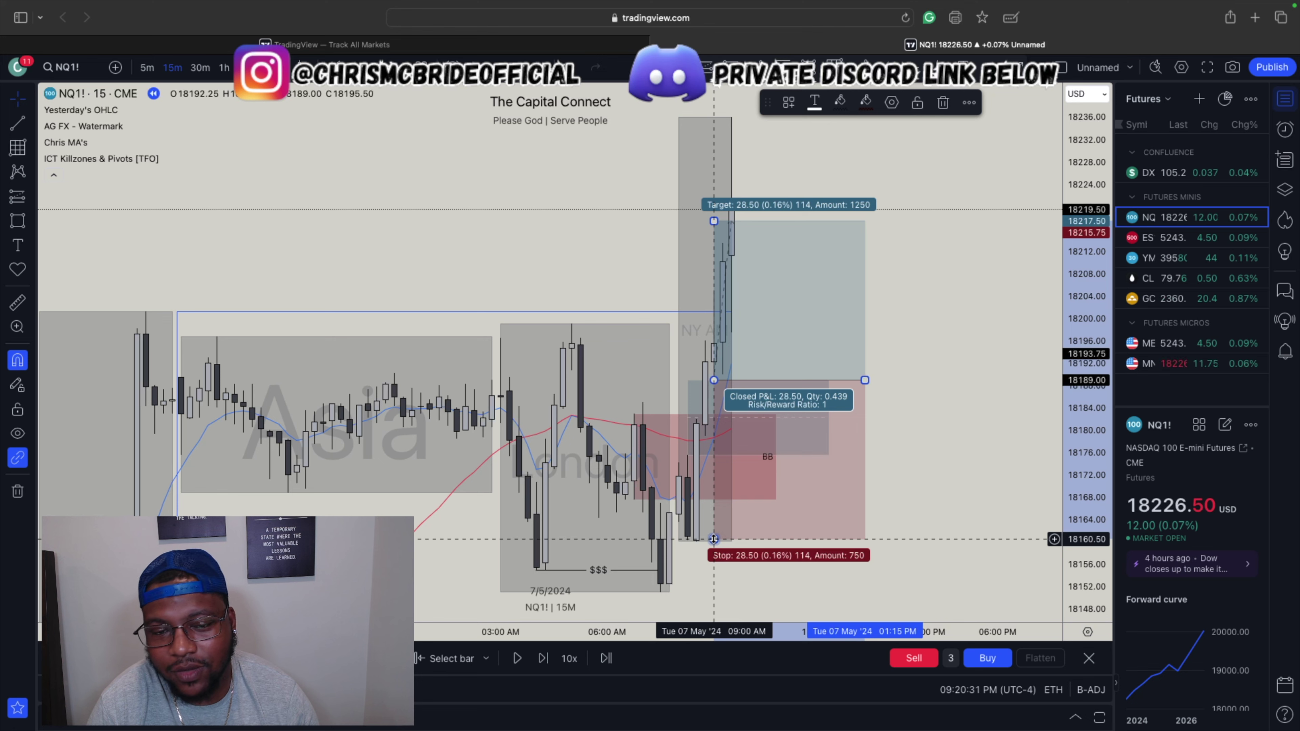
pyautogui.moveTo(714, 538)
pyautogui.mouseDown()
pyautogui.moveTo(734, 445)
pyautogui.moveTo(731, 542)
pyautogui.mouseUp()
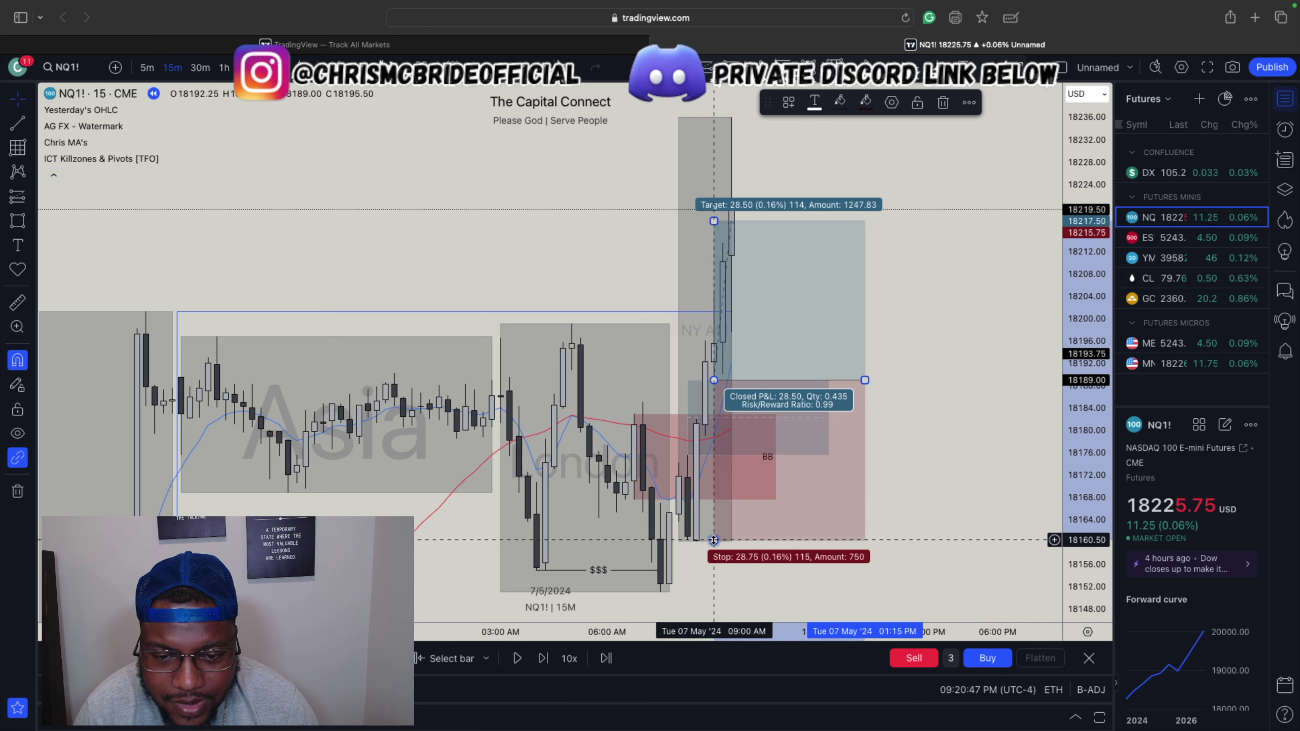
pyautogui.moveTo(714, 540); pyautogui.dragTo(721, 506)
pyautogui.click(742, 535)
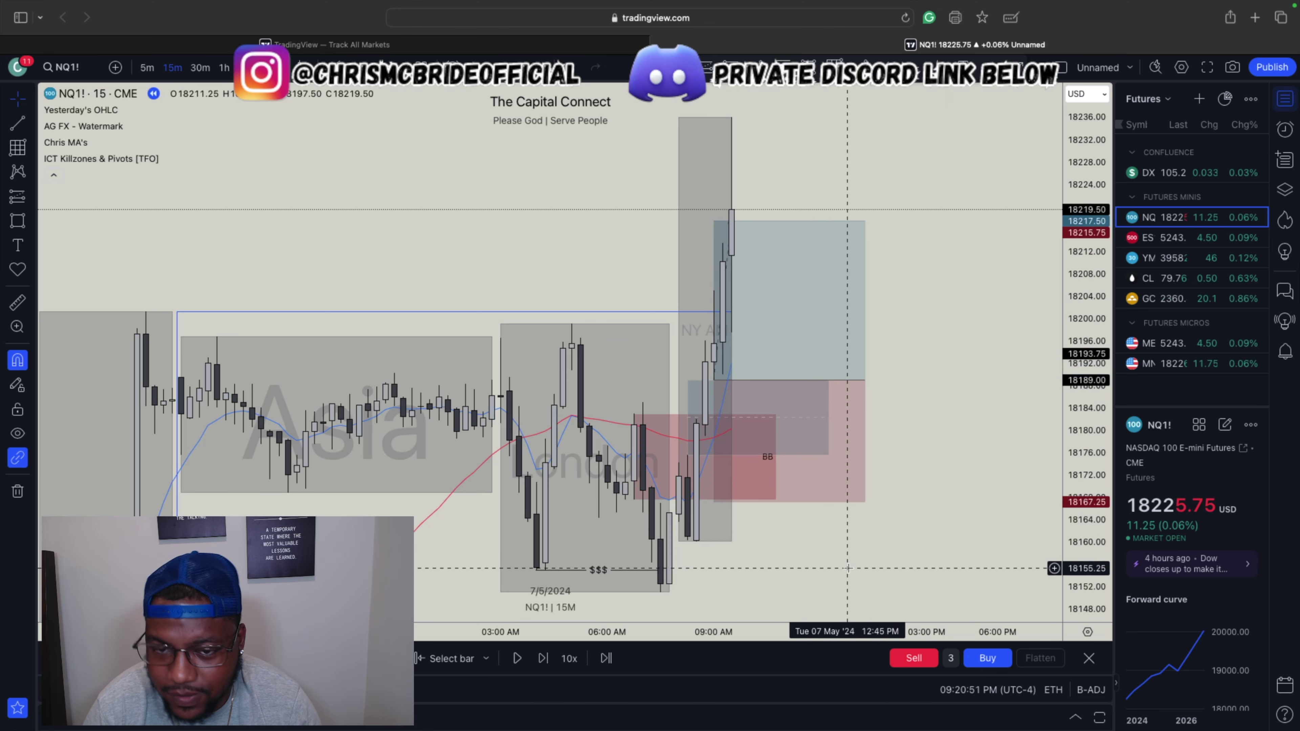
# Shift the long position about three bars to the right
pyautogui.moveTo(1087, 512); pyautogui.dragTo(1087, 450)
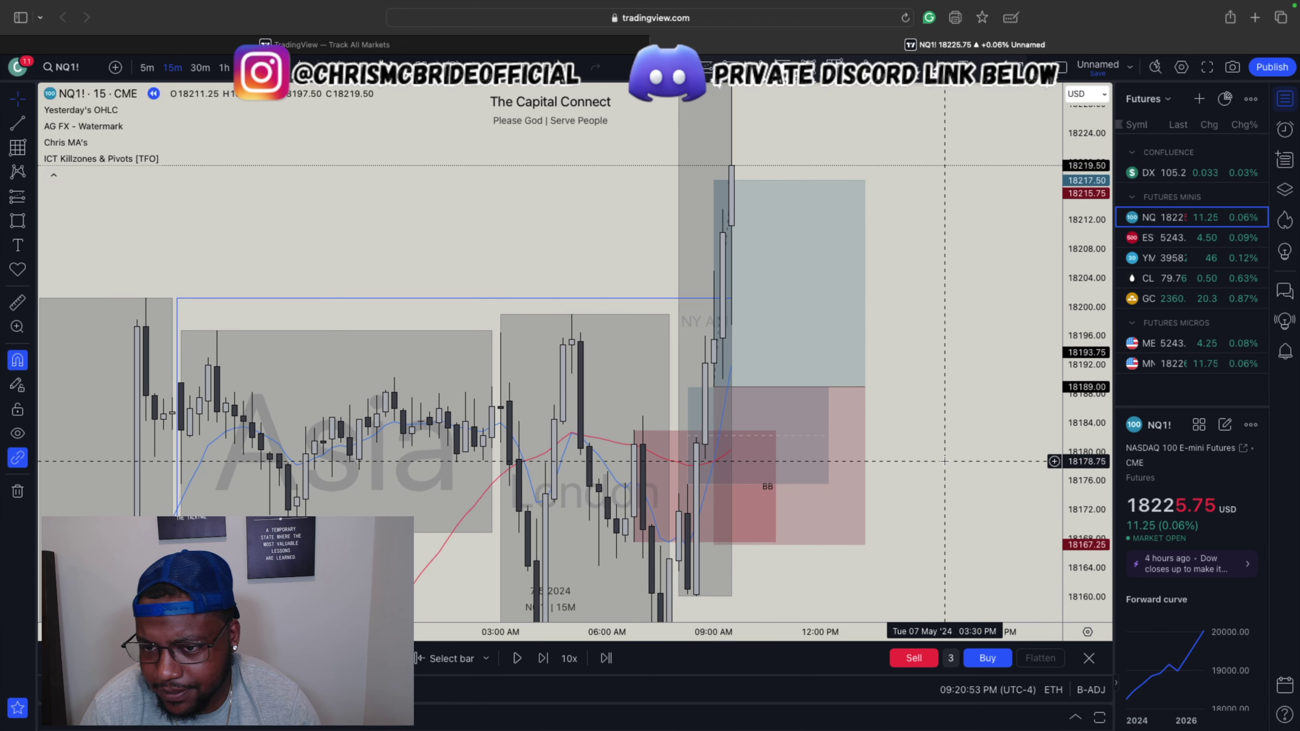
pyautogui.moveTo(1088, 344); pyautogui.dragTo(1093, 425)
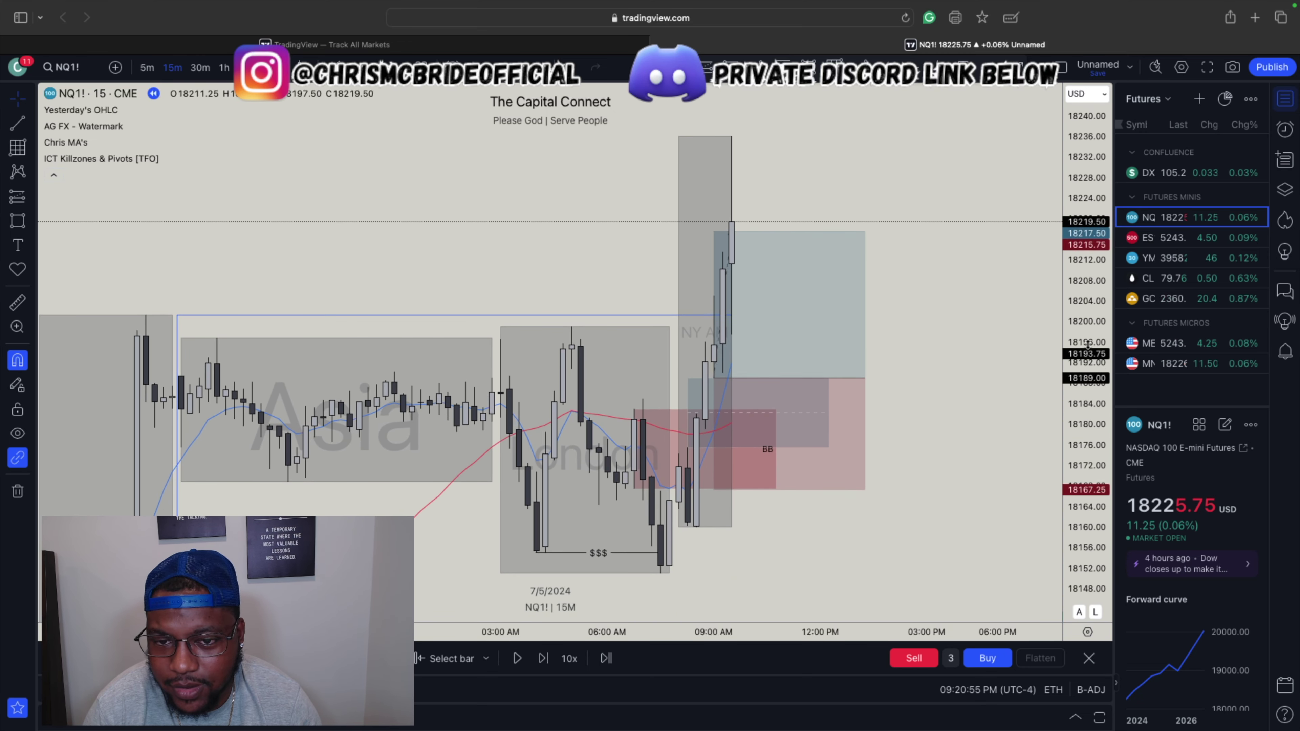
pyautogui.click(760, 379)
pyautogui.click(762, 374)
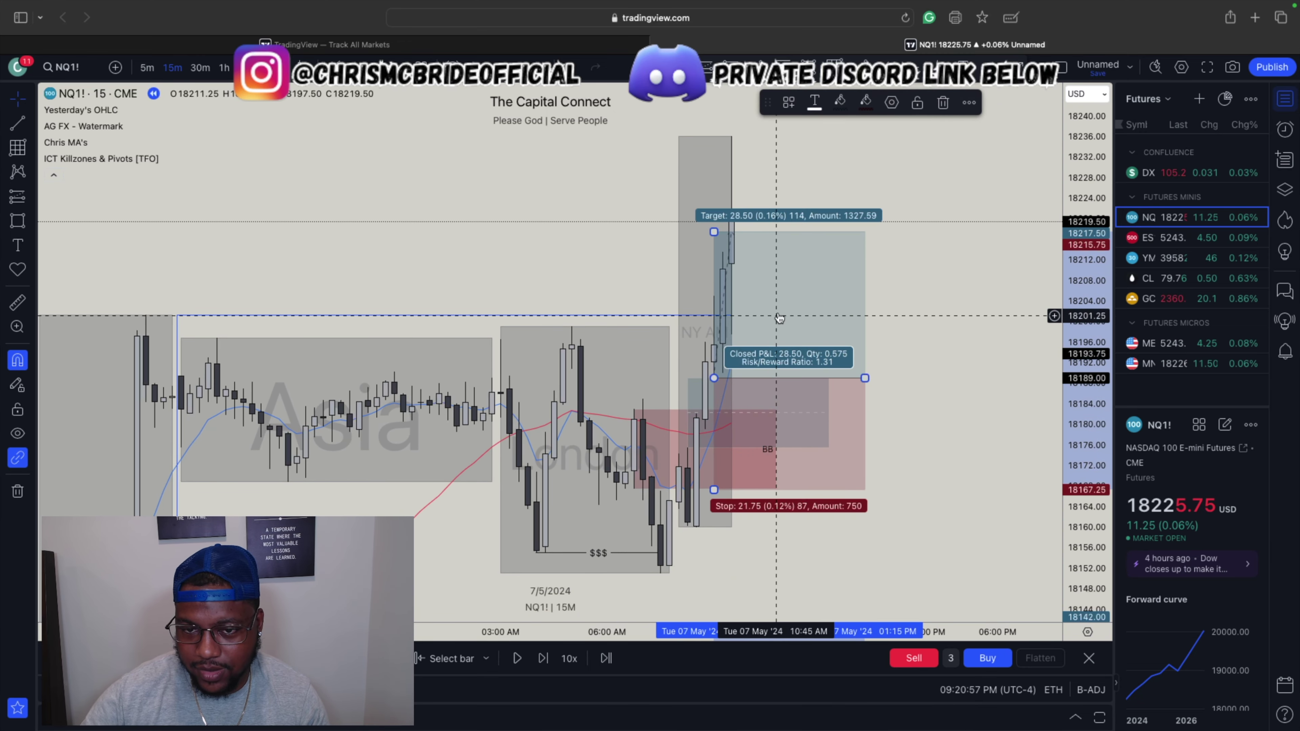
pyautogui.moveTo(751, 308); pyautogui.dragTo(777, 308)
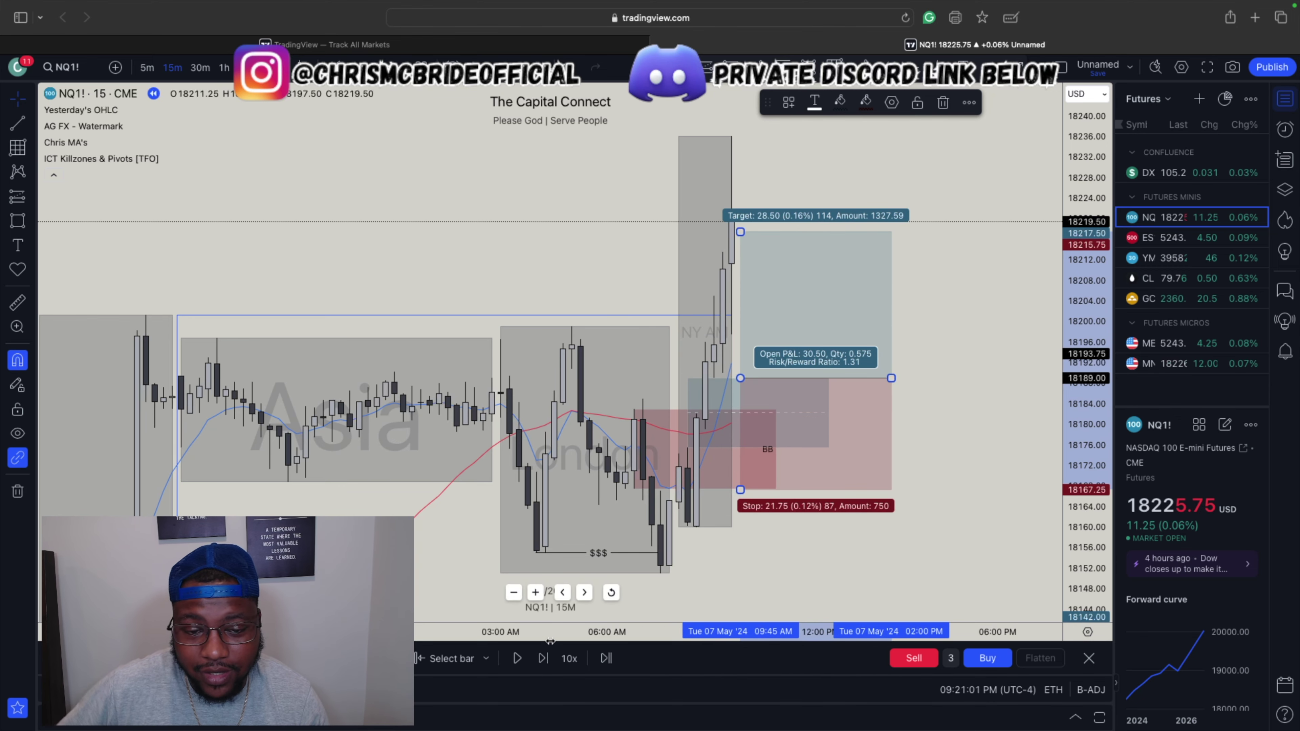
# Replay two bars, then raise the target to 18236 for 47 points and 2.16 risk/reward
pyautogui.click(544, 659)
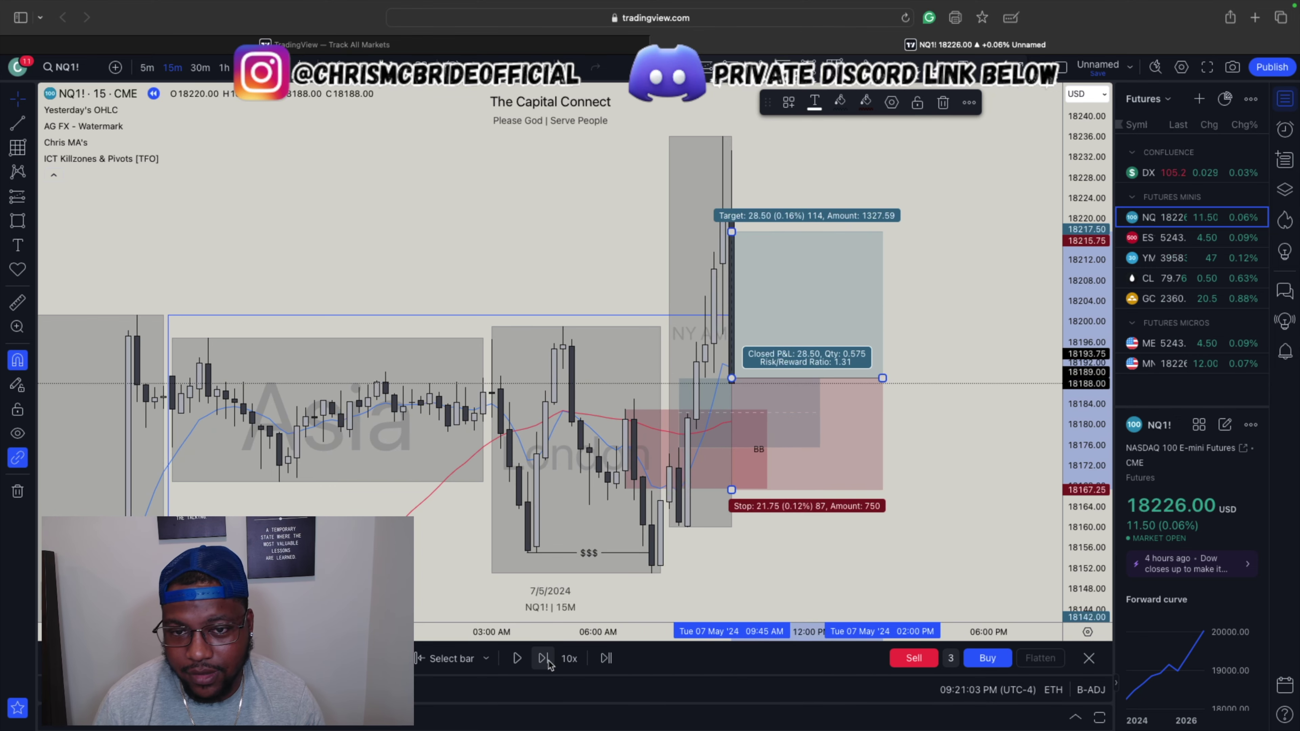
pyautogui.click(545, 659)
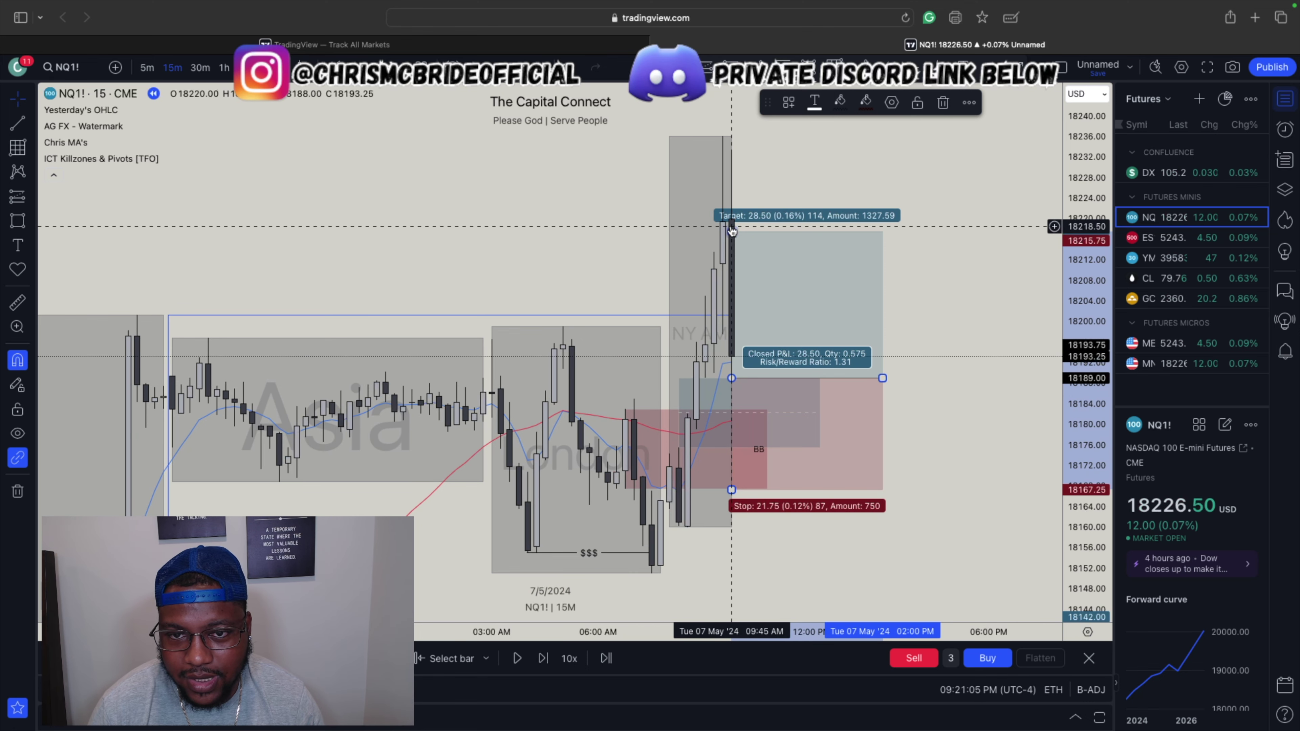
pyautogui.moveTo(731, 228); pyautogui.dragTo(720, 137)
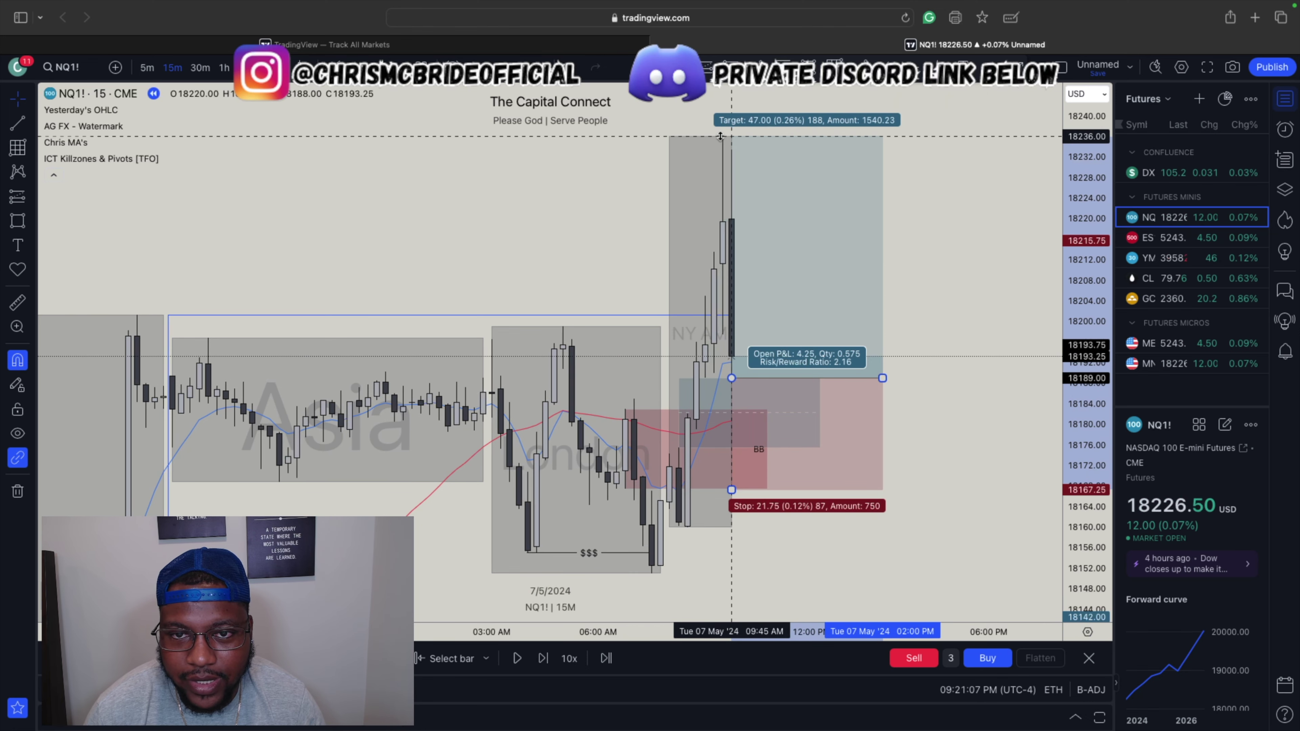
pyautogui.click(591, 193)
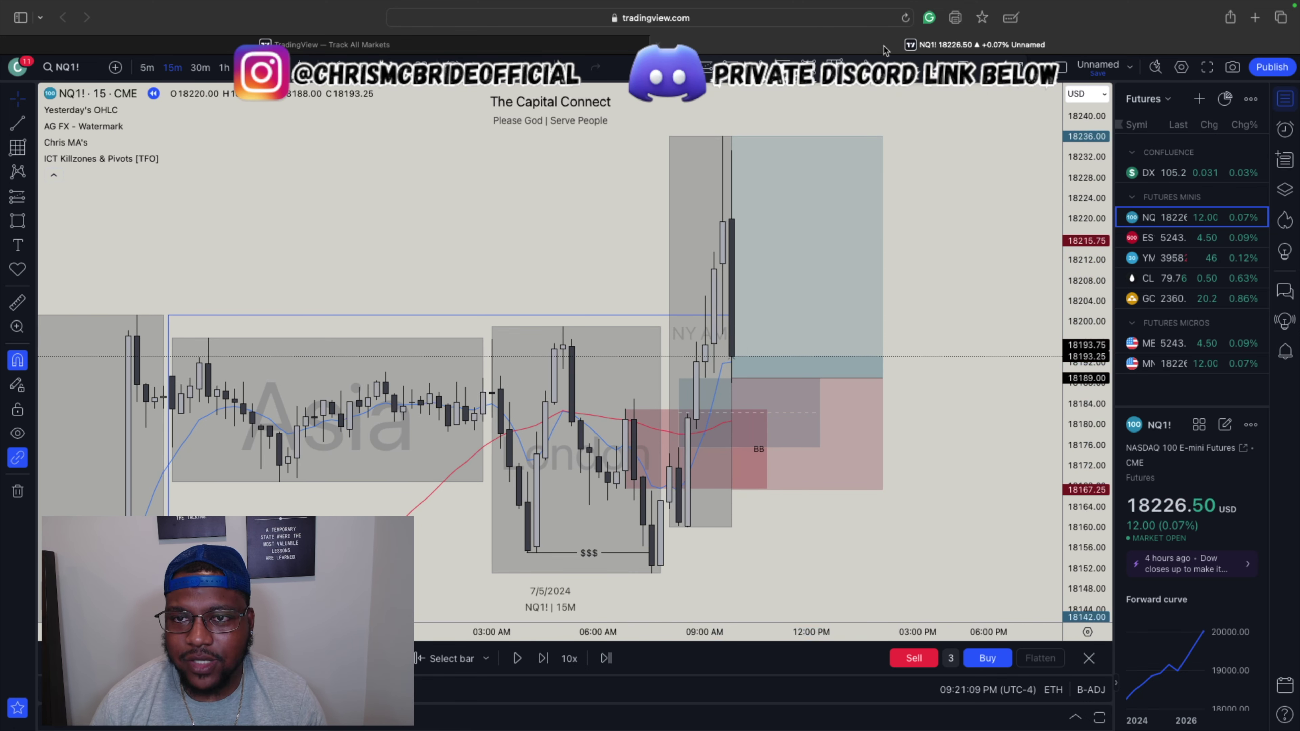
# Draw a horizontal line along the 18236 target and apply the TP1 template
pyautogui.hotkey('alt', 't')
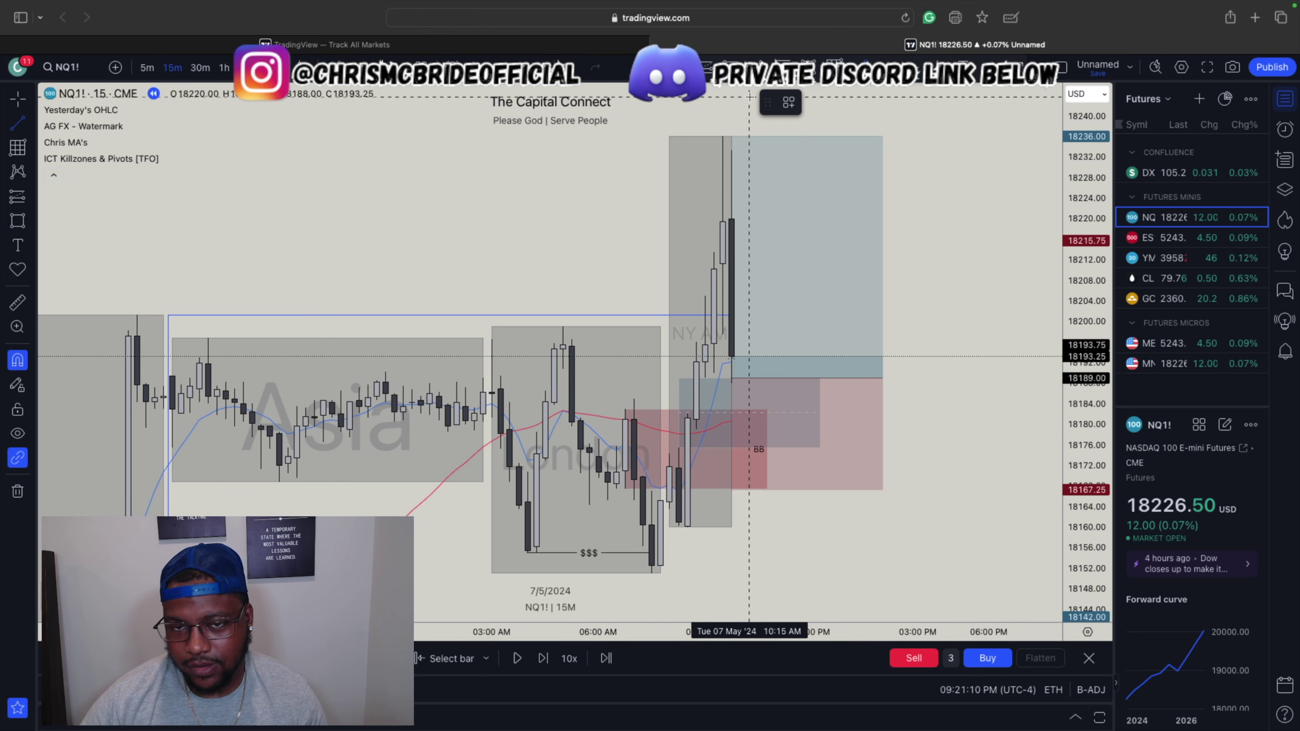
pyautogui.click(722, 136)
pyautogui.click(866, 136)
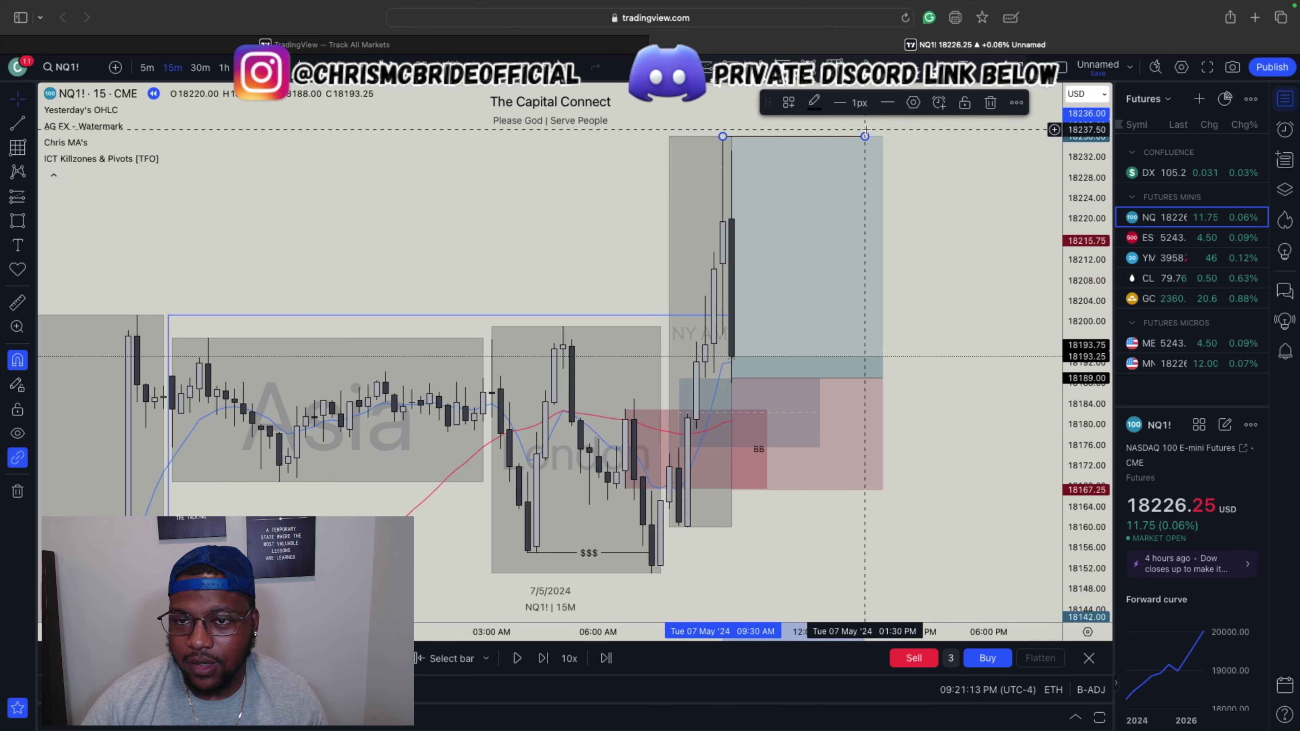
pyautogui.rightClick(865, 137)
pyautogui.moveTo(889, 149)
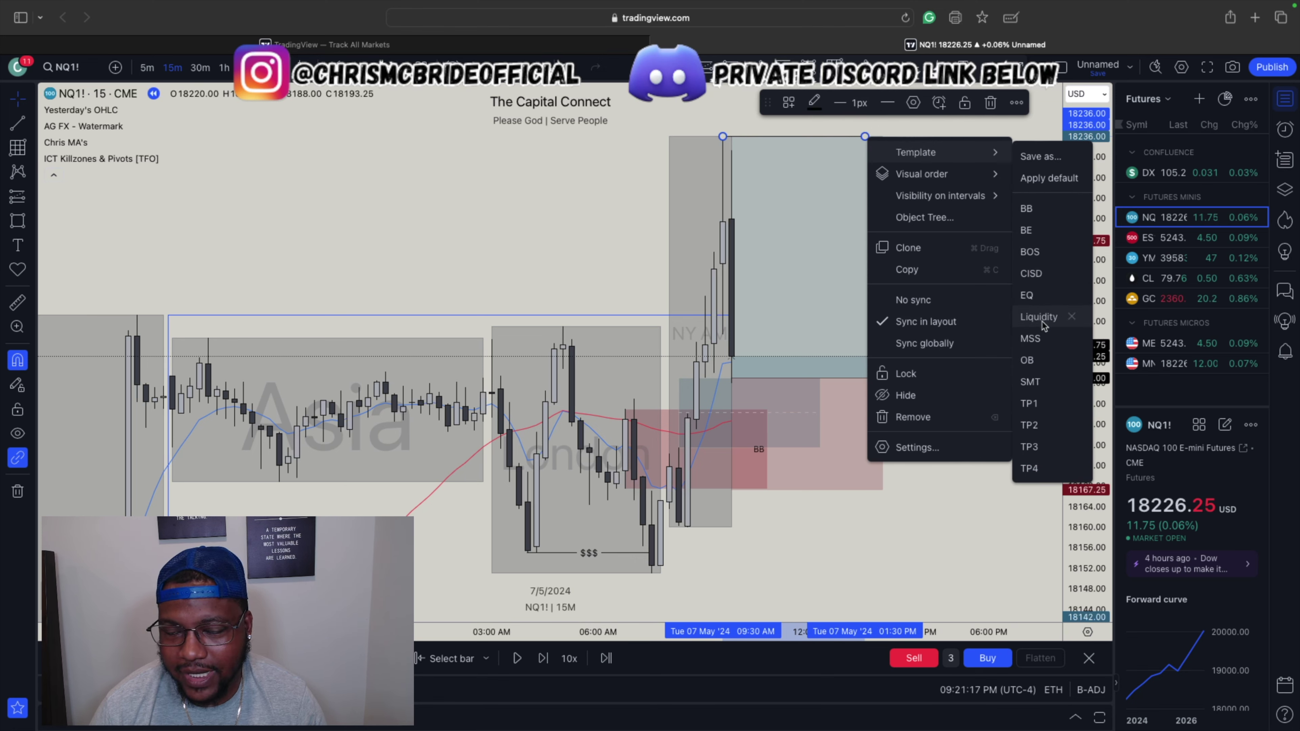
pyautogui.click(1029, 403)
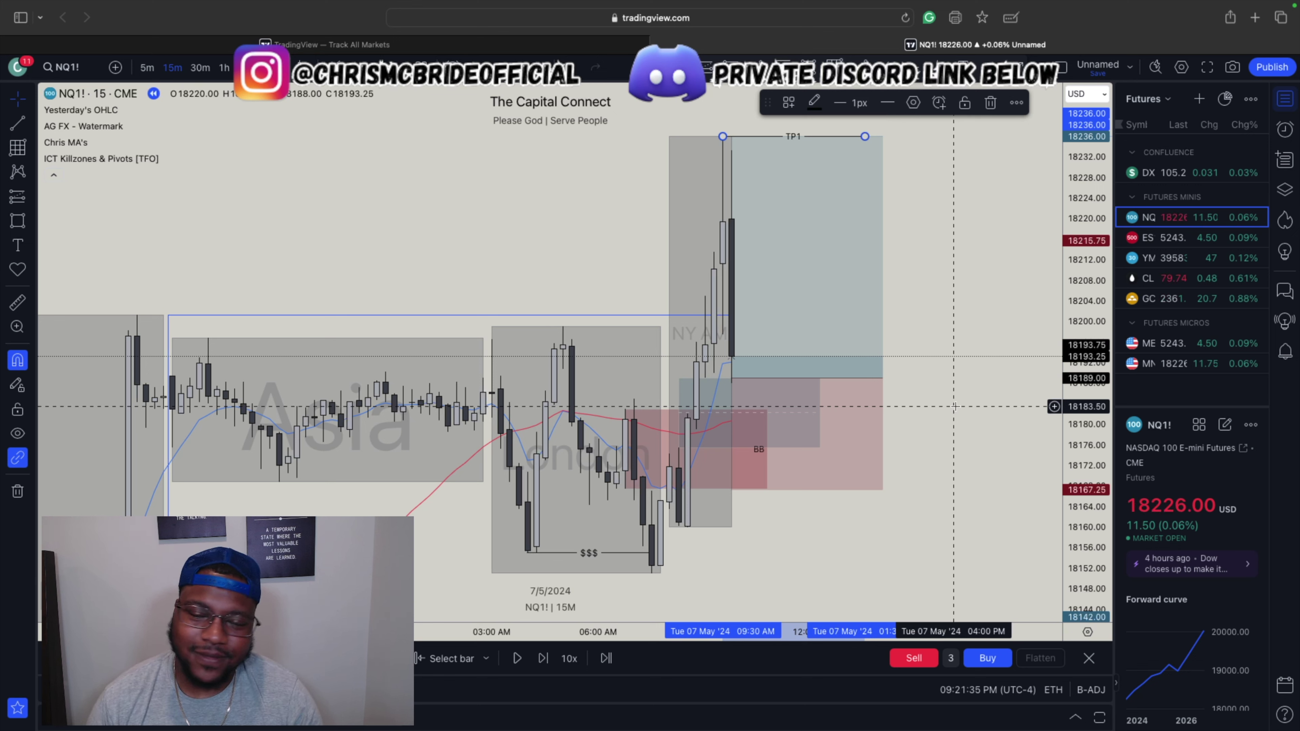
# Replay forward eight bars until price trades through the TP1 level
pyautogui.moveTo(1086, 306); pyautogui.dragTo(1085, 361)
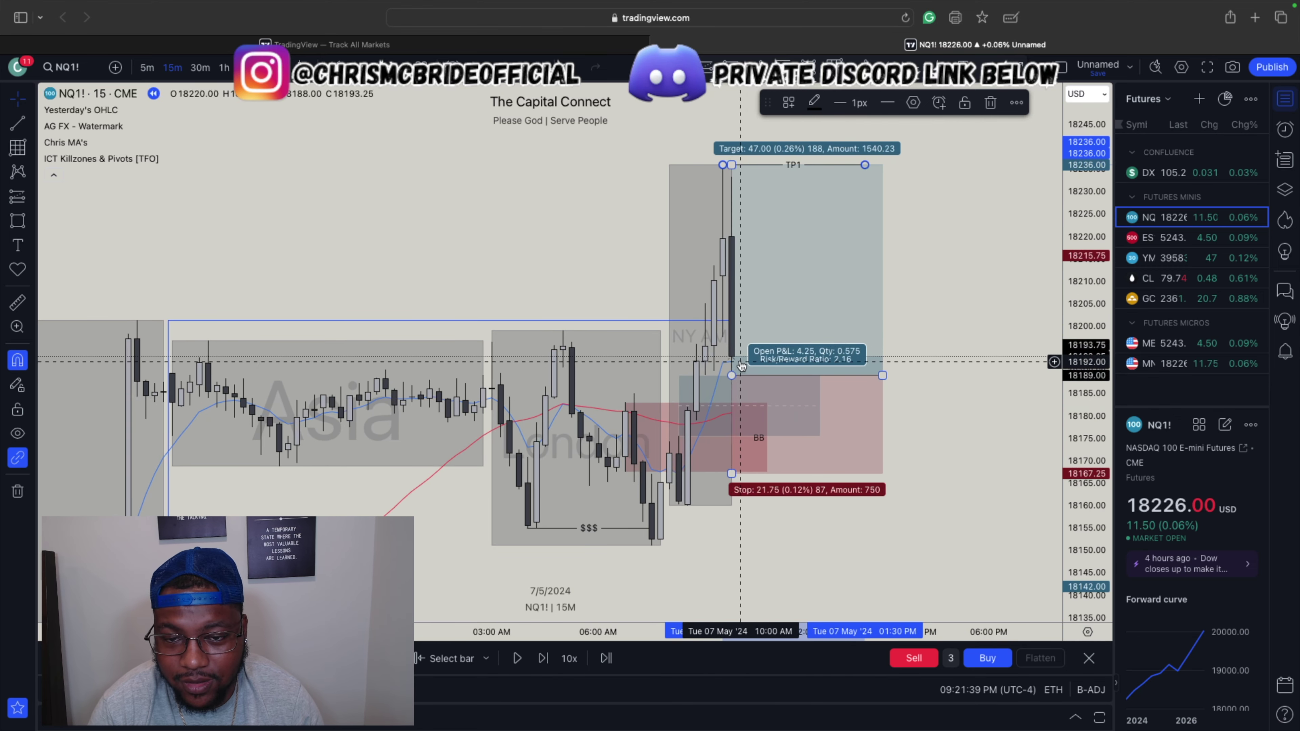
pyautogui.click(544, 660)
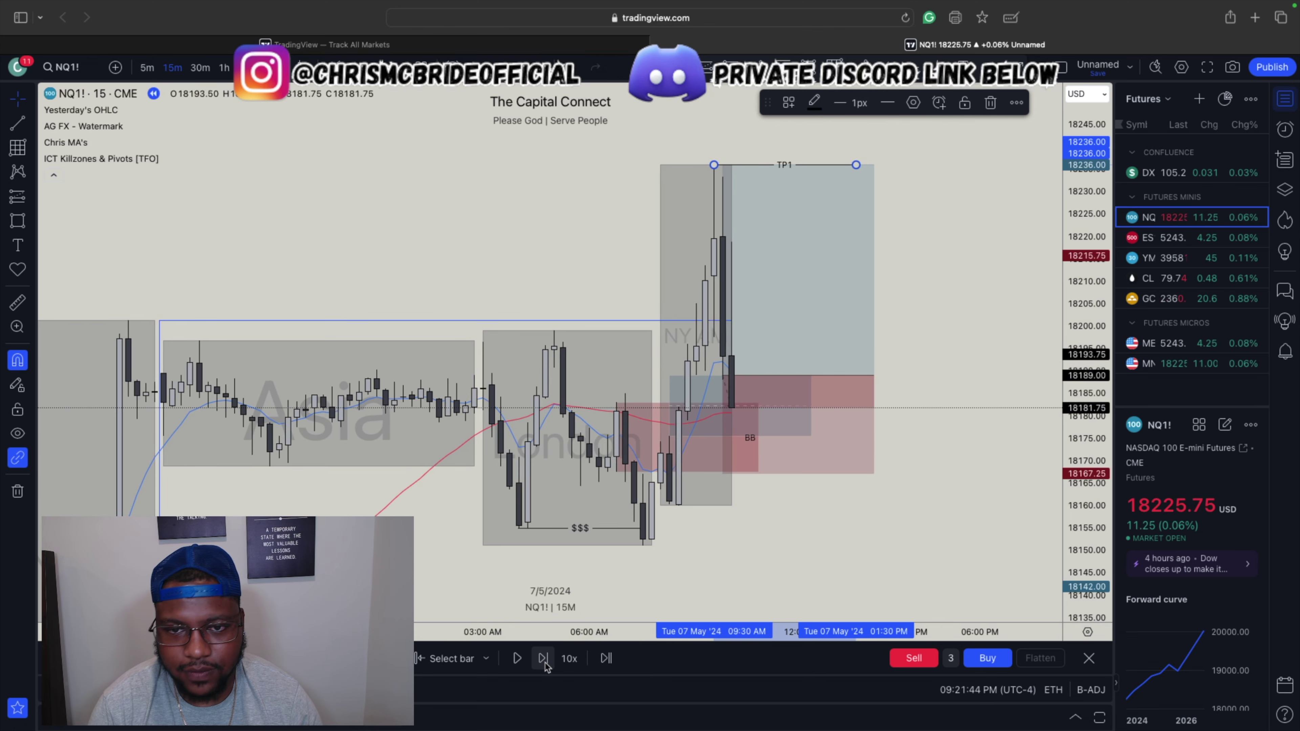
pyautogui.click(544, 659)
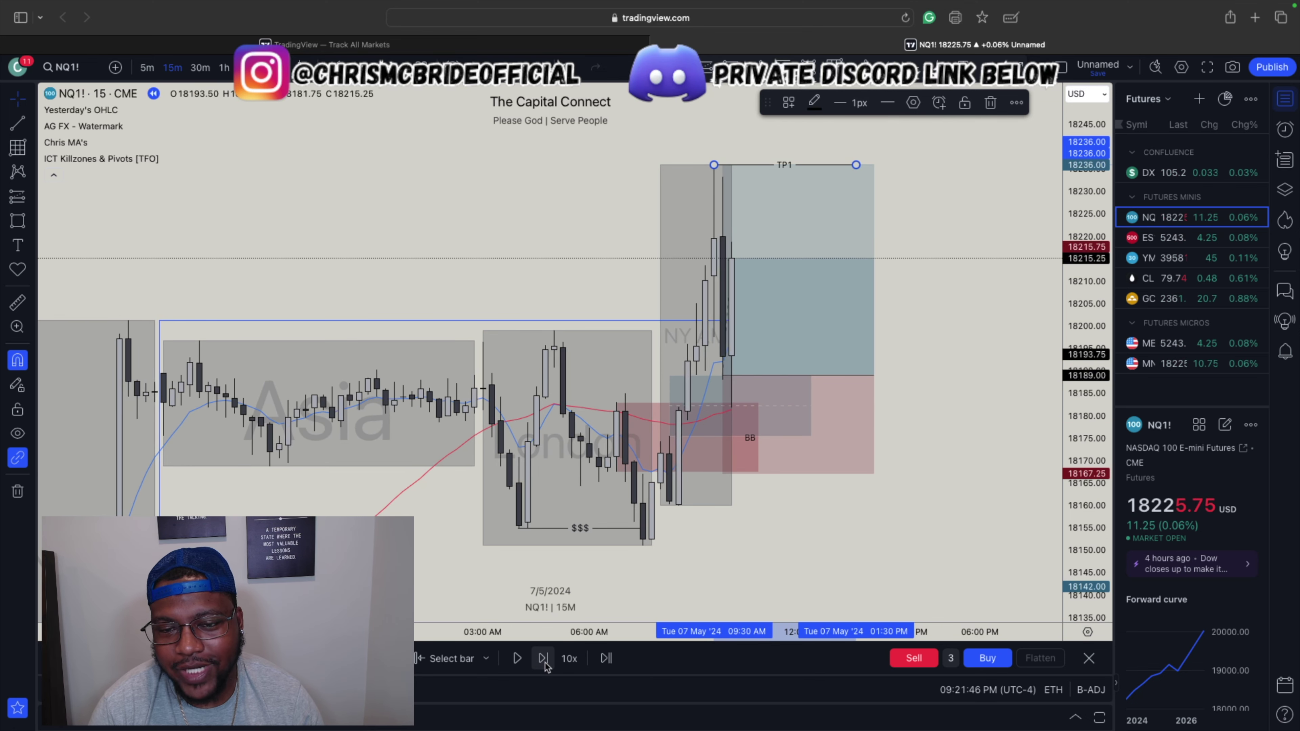
pyautogui.click(544, 659)
pyautogui.click(544, 659)
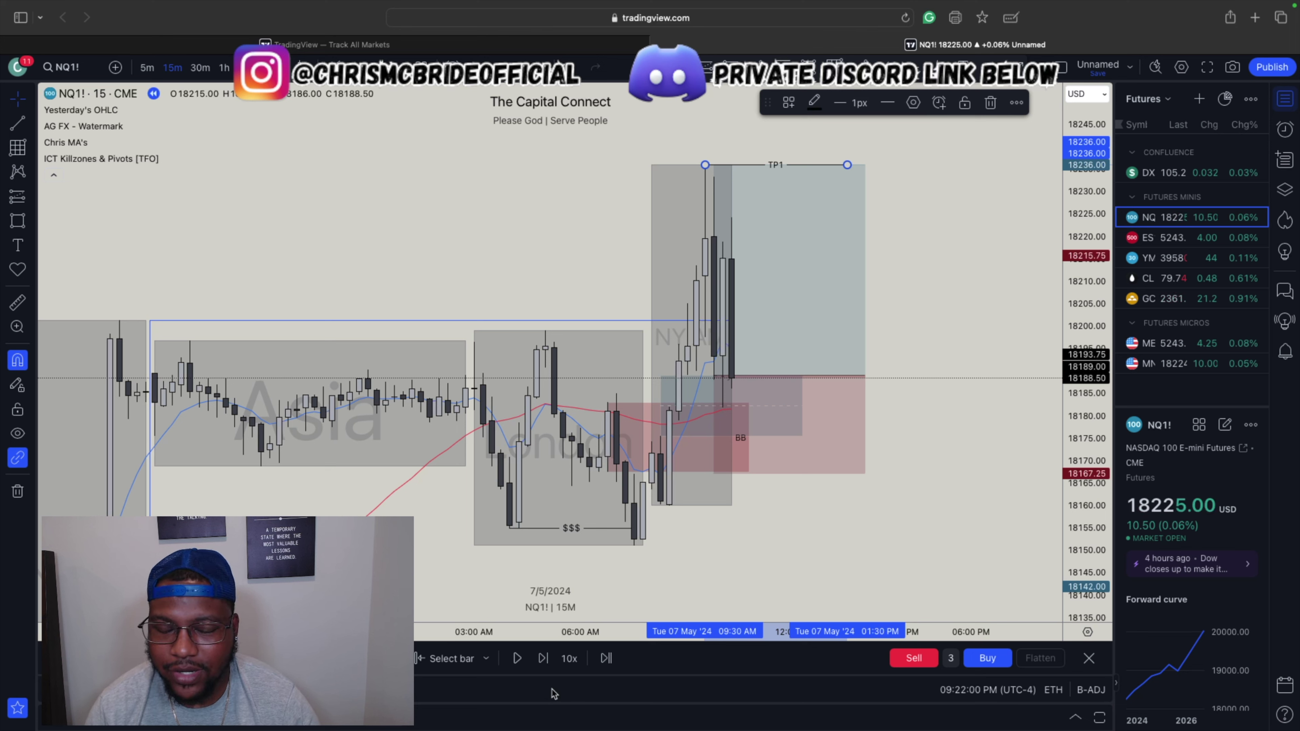
pyautogui.moveTo(754, 283)
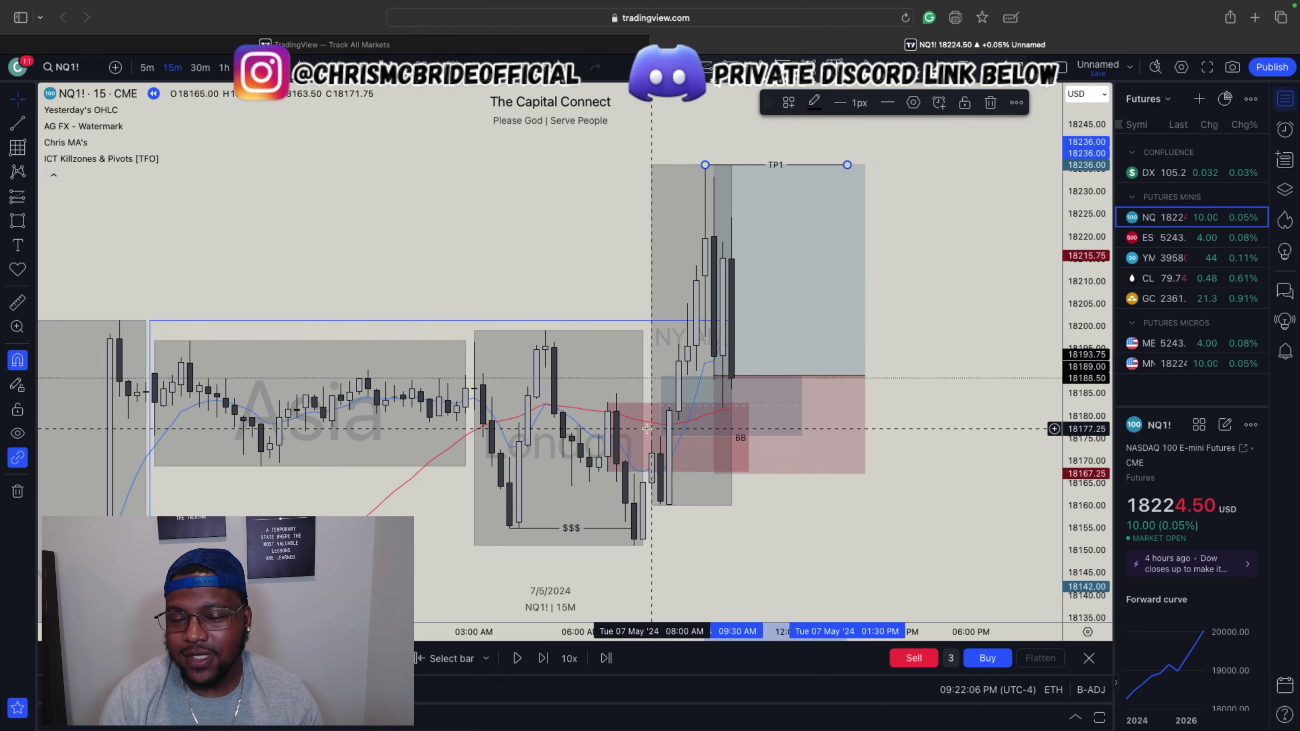
pyautogui.click(542, 661)
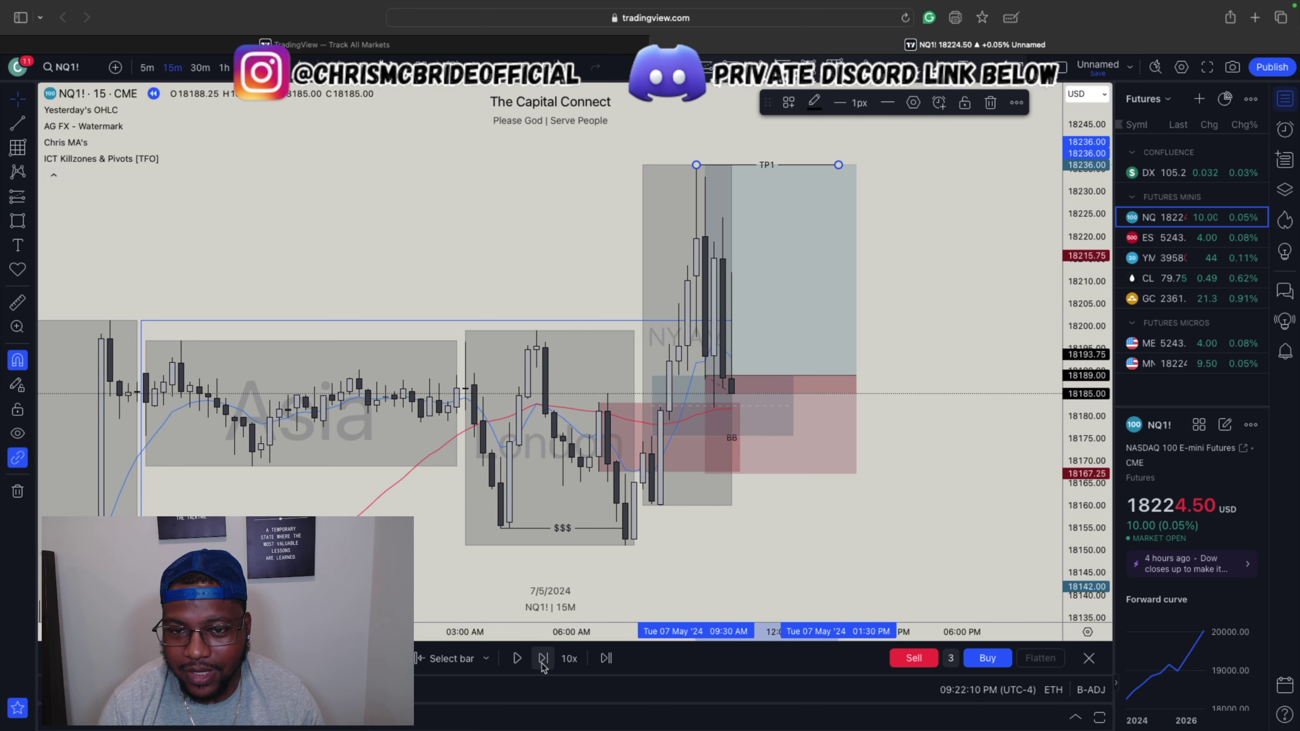
pyautogui.click(542, 661)
pyautogui.click(542, 659)
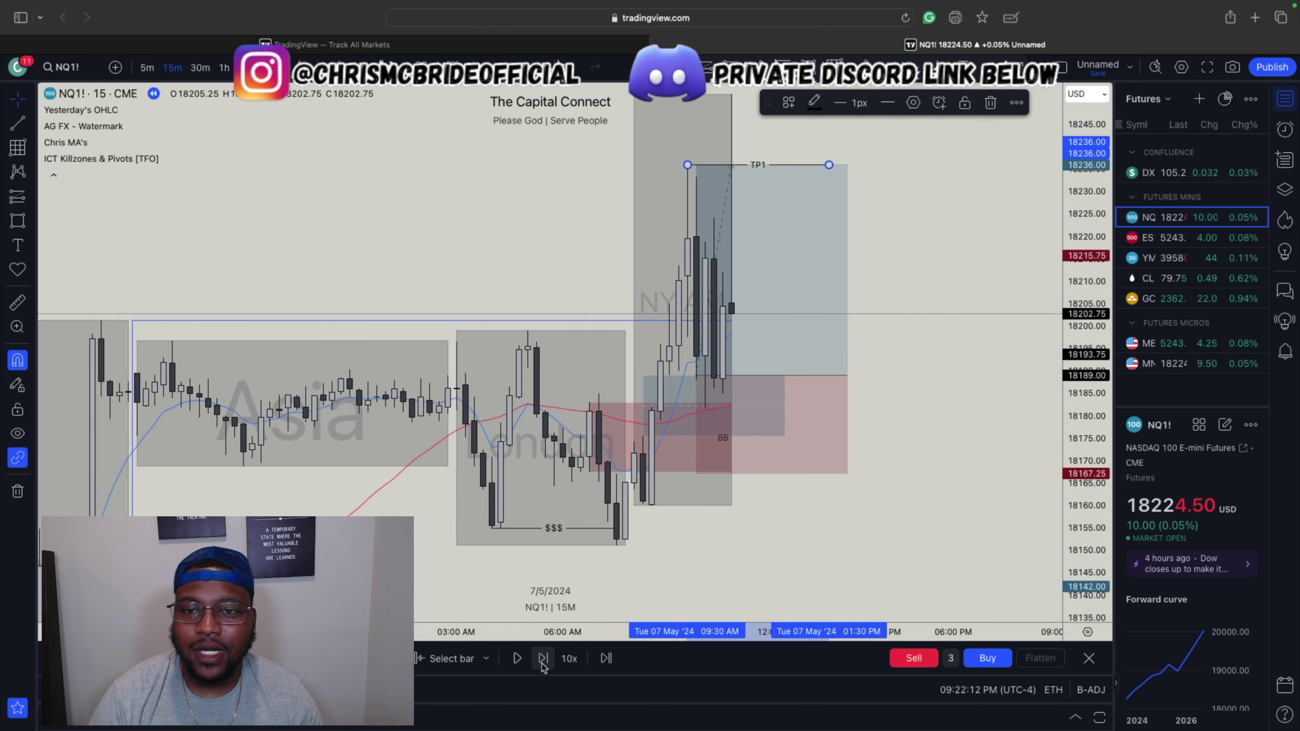
pyautogui.click(543, 661)
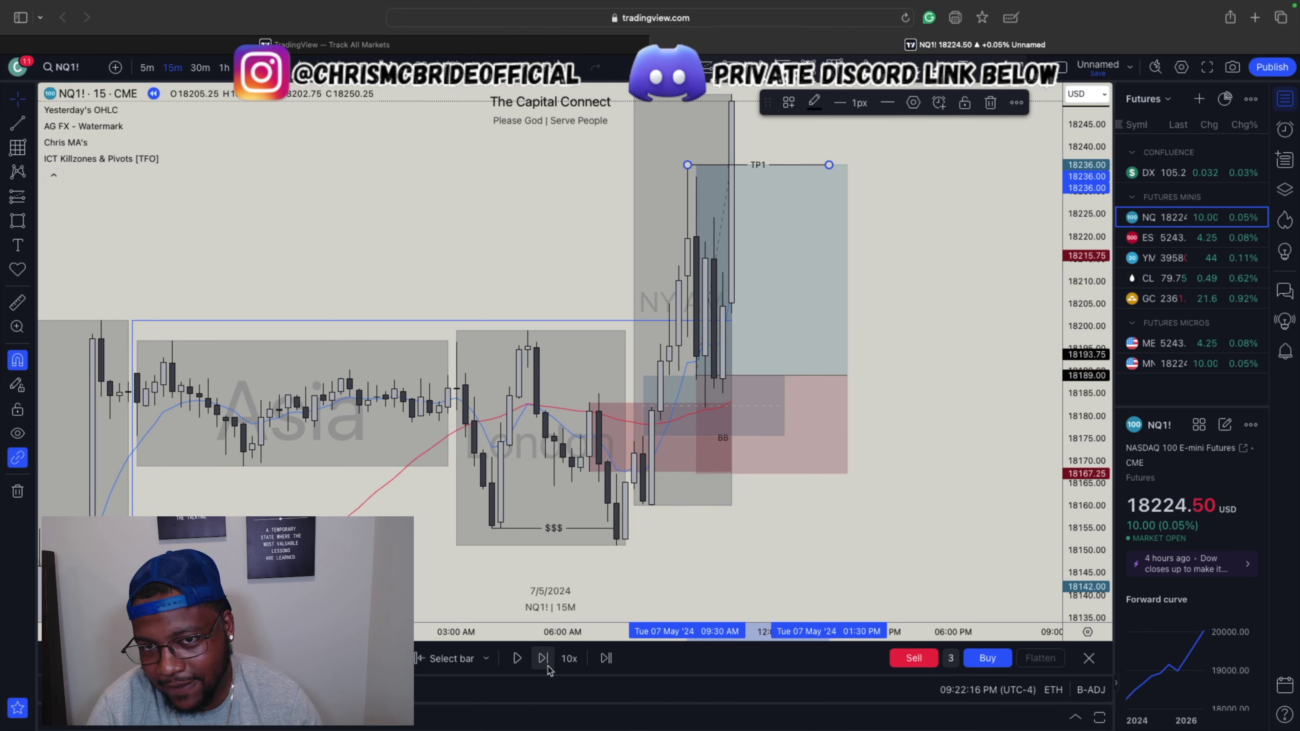
pyautogui.moveTo(1085, 251); pyautogui.dragTo(1084, 257)
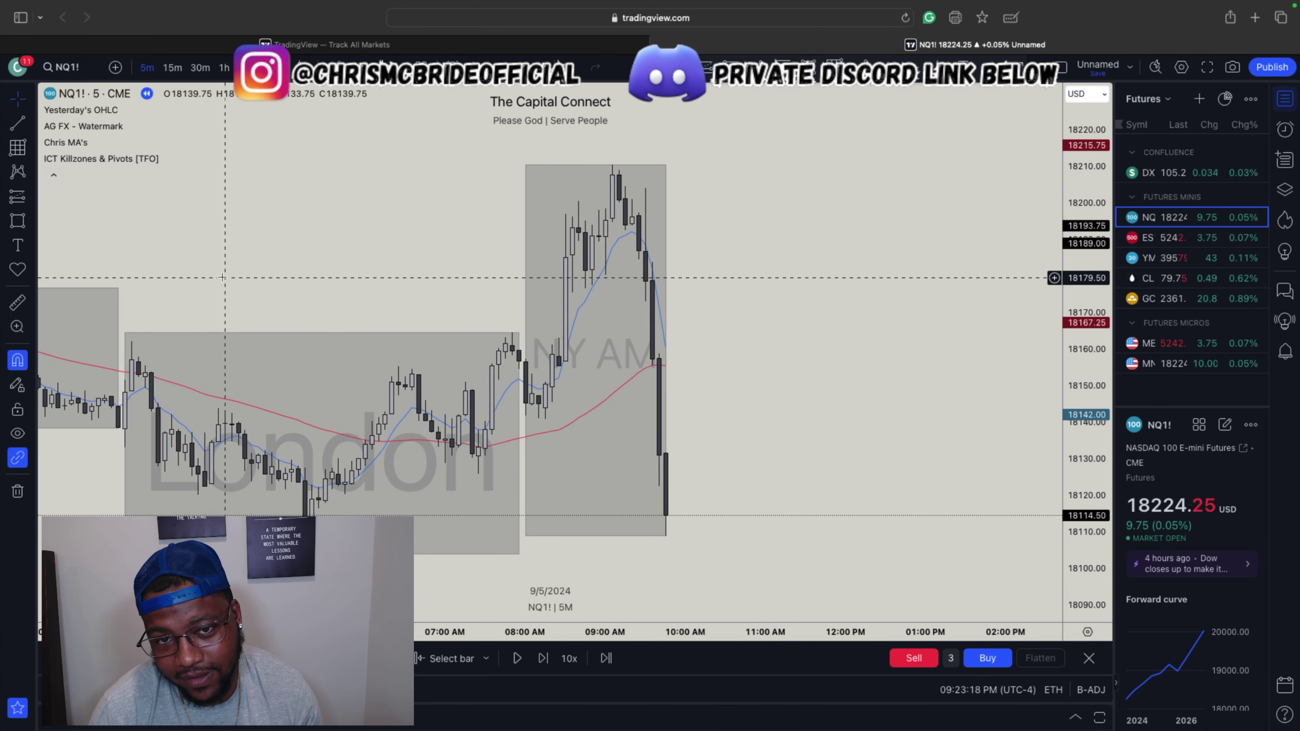
# Box the 18195–18176.50 consolidation and apply the red BB template
pyautogui.click(809, 67)
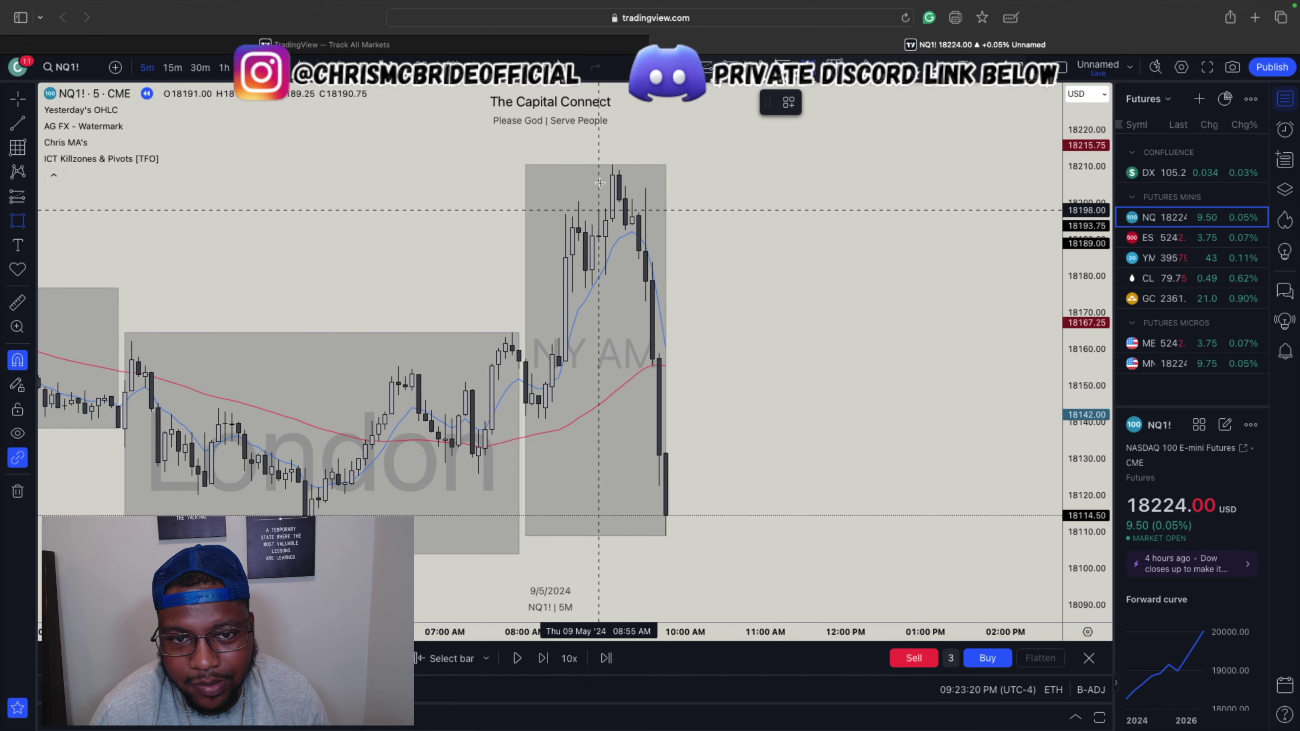
pyautogui.click(586, 221)
pyautogui.moveTo(585, 267)
pyautogui.mouseDown()
pyautogui.moveTo(586, 282)
pyautogui.moveTo(585, 265)
pyautogui.moveTo(619, 259)
pyautogui.moveTo(659, 289)
pyautogui.moveTo(705, 255)
pyautogui.mouseUp()
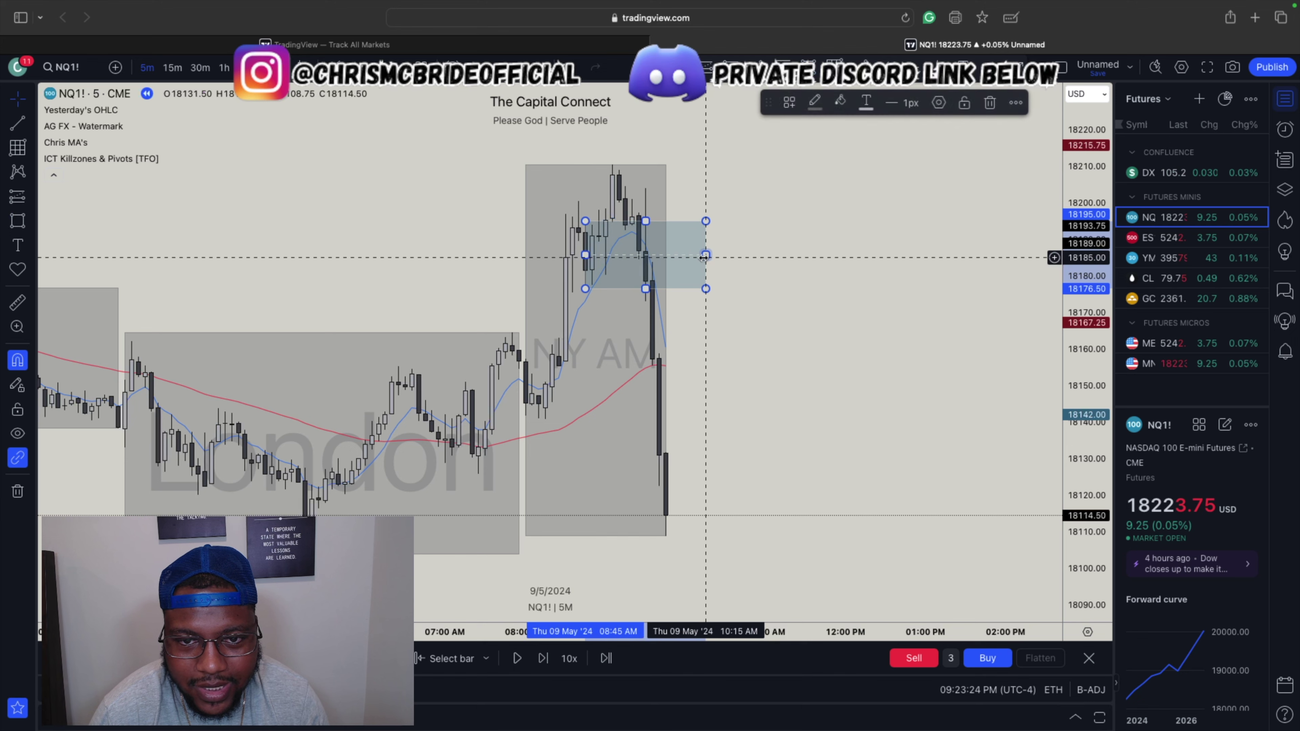
pyautogui.rightClick(705, 257)
pyautogui.moveTo(761, 275)
pyautogui.click(862, 329)
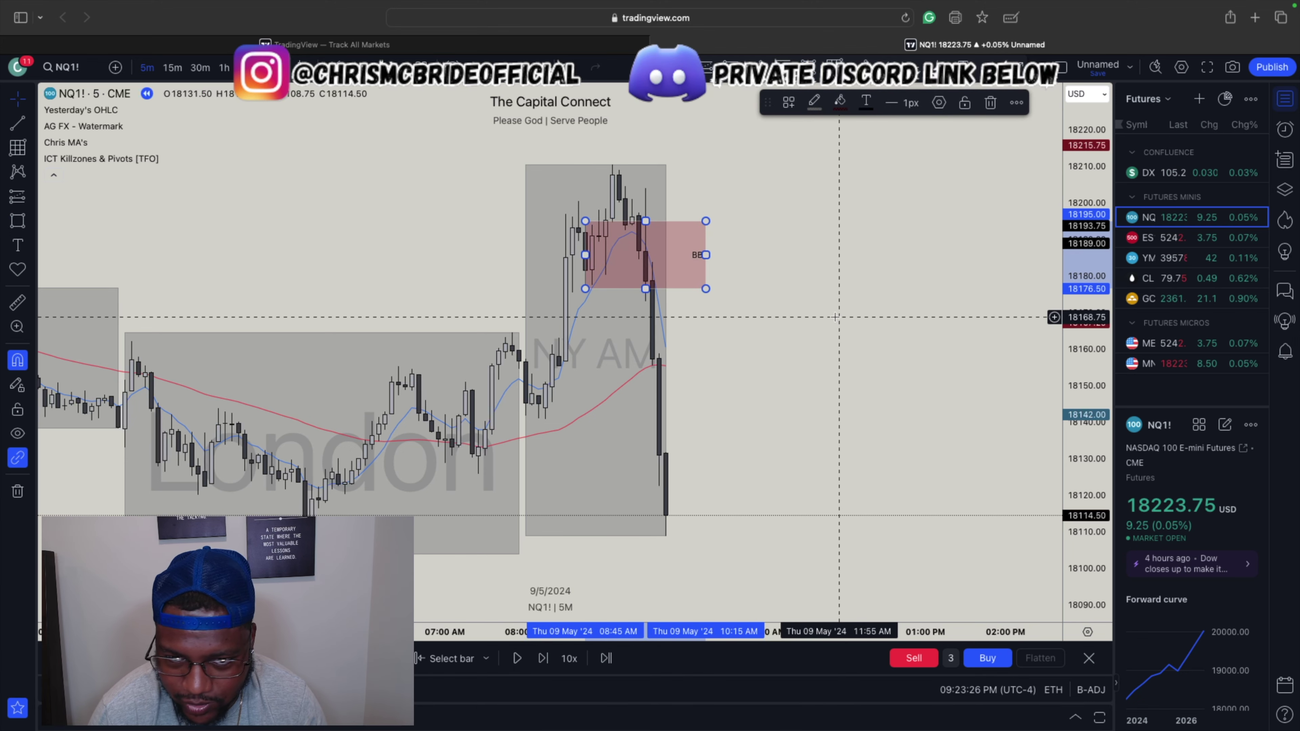
pyautogui.moveTo(1103, 217); pyautogui.dragTo(1071, 154)
# Draw a dashed line near 18184 from the BB box's middle running right, using a saved template
pyautogui.click(809, 67)
pyautogui.click(638, 335)
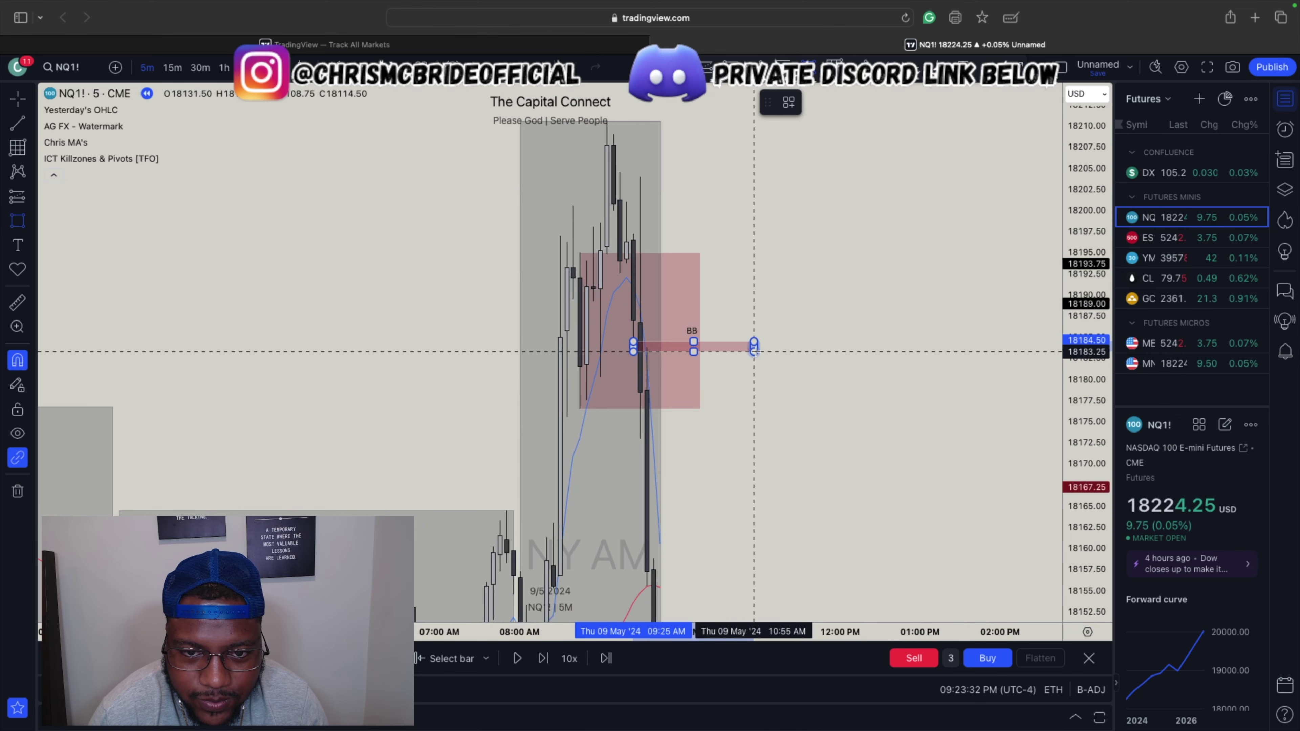
pyautogui.click(807, 347)
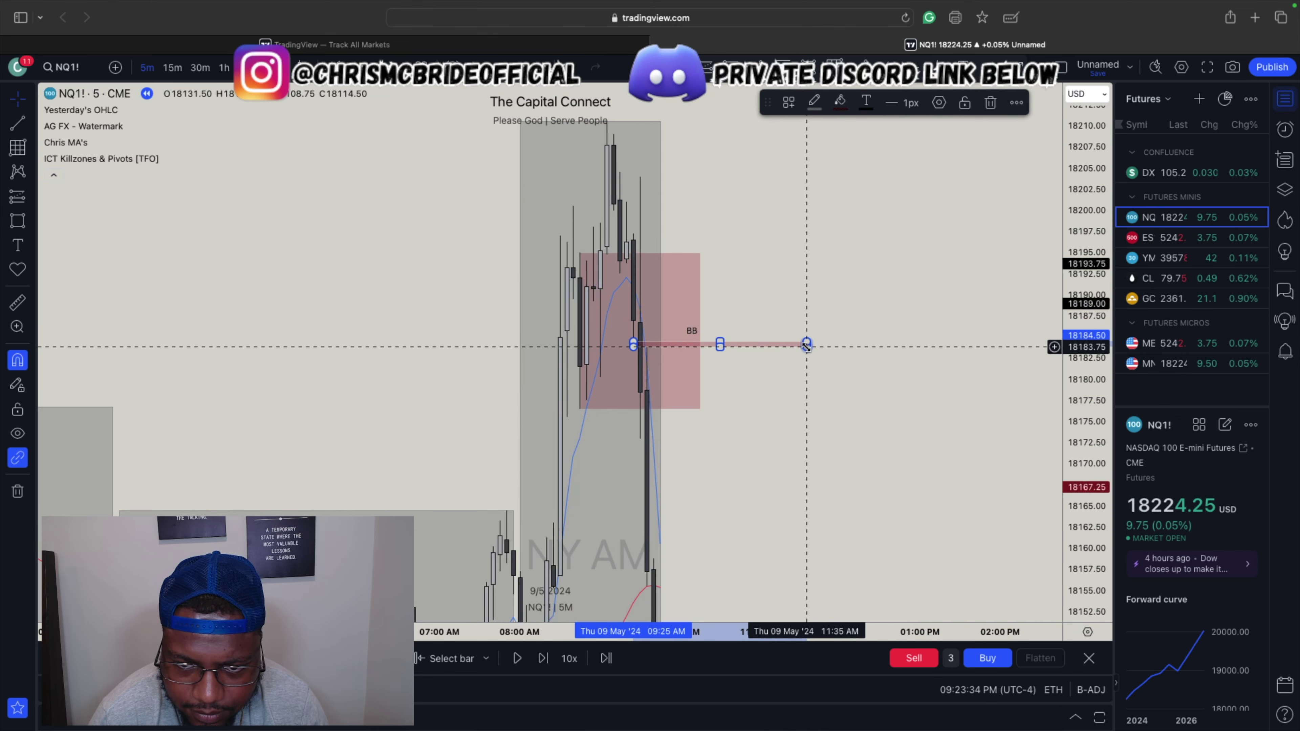
pyautogui.rightClick(806, 346)
pyautogui.moveTo(840, 361)
pyautogui.click(977, 444)
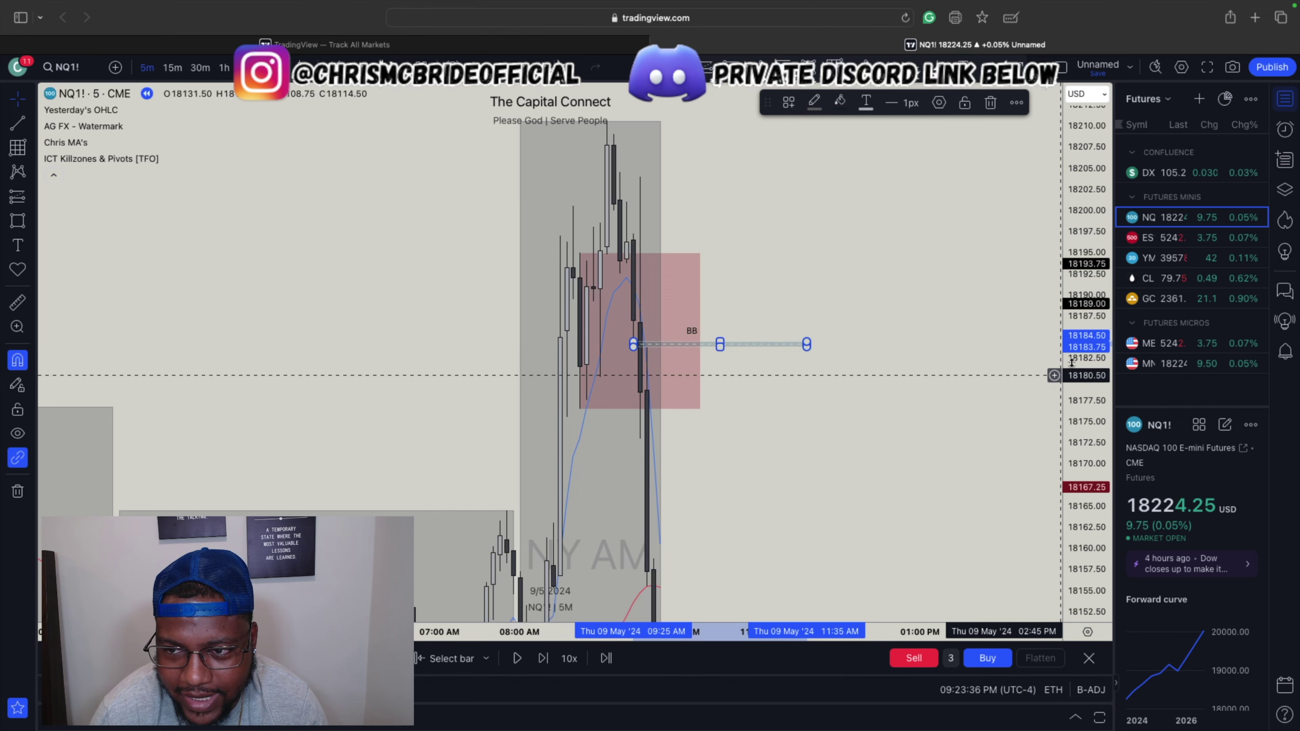
pyautogui.moveTo(1098, 372); pyautogui.dragTo(1097, 329)
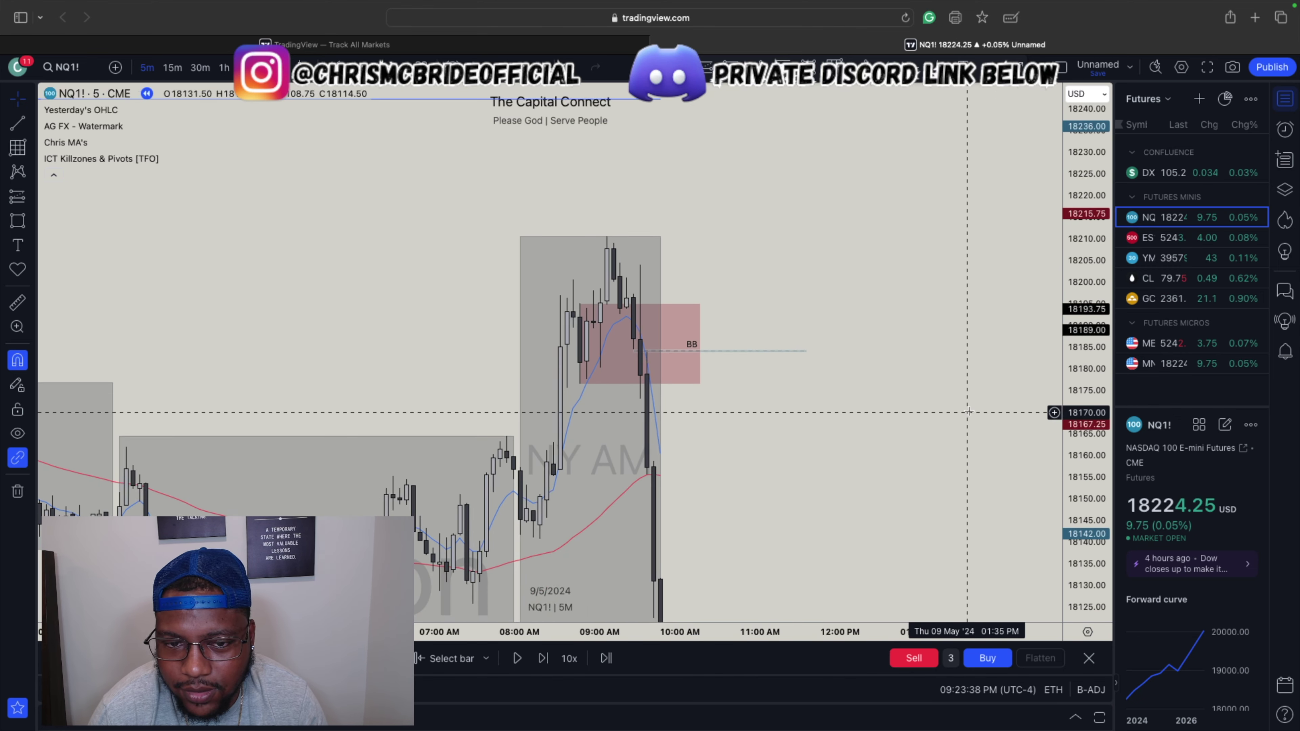
pyautogui.moveTo(967, 413); pyautogui.dragTo(989, 341)
# Draw a thin box from 18163 to 18155.25 extending to the right
pyautogui.click(809, 67)
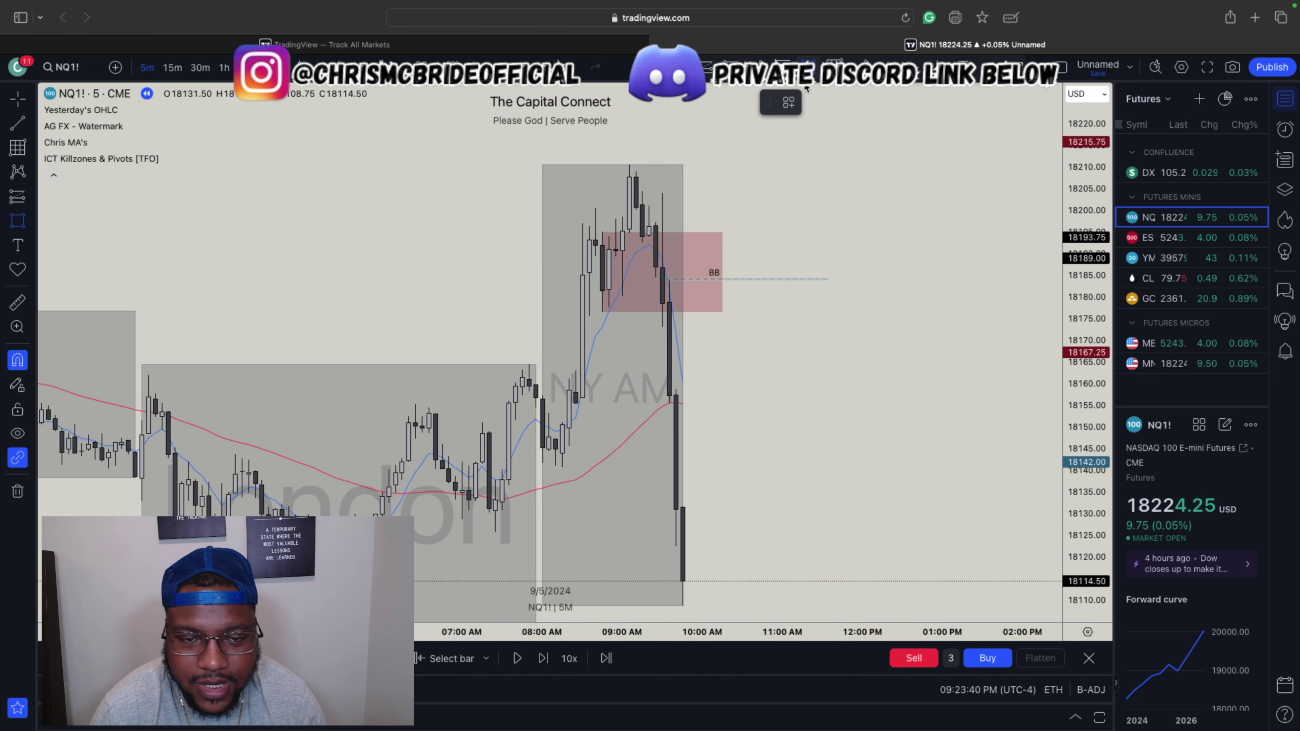
pyautogui.click(576, 370)
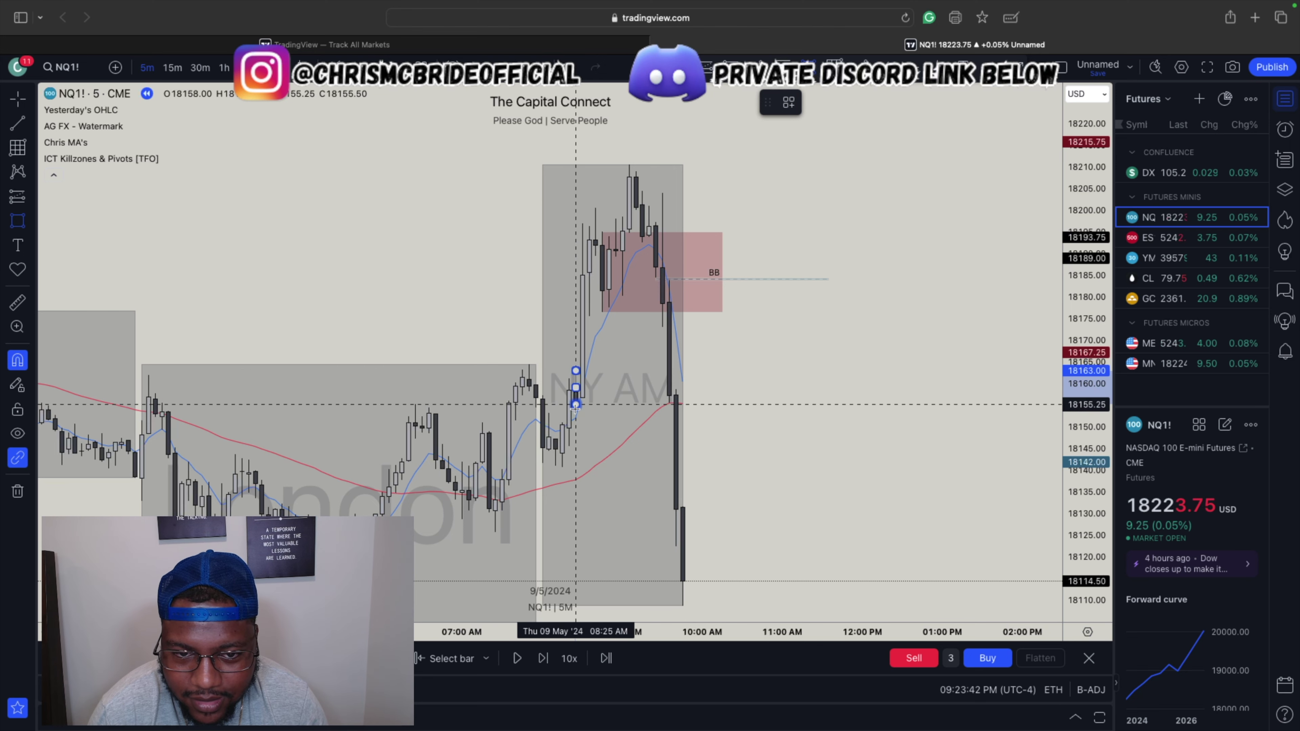
pyautogui.click(575, 416)
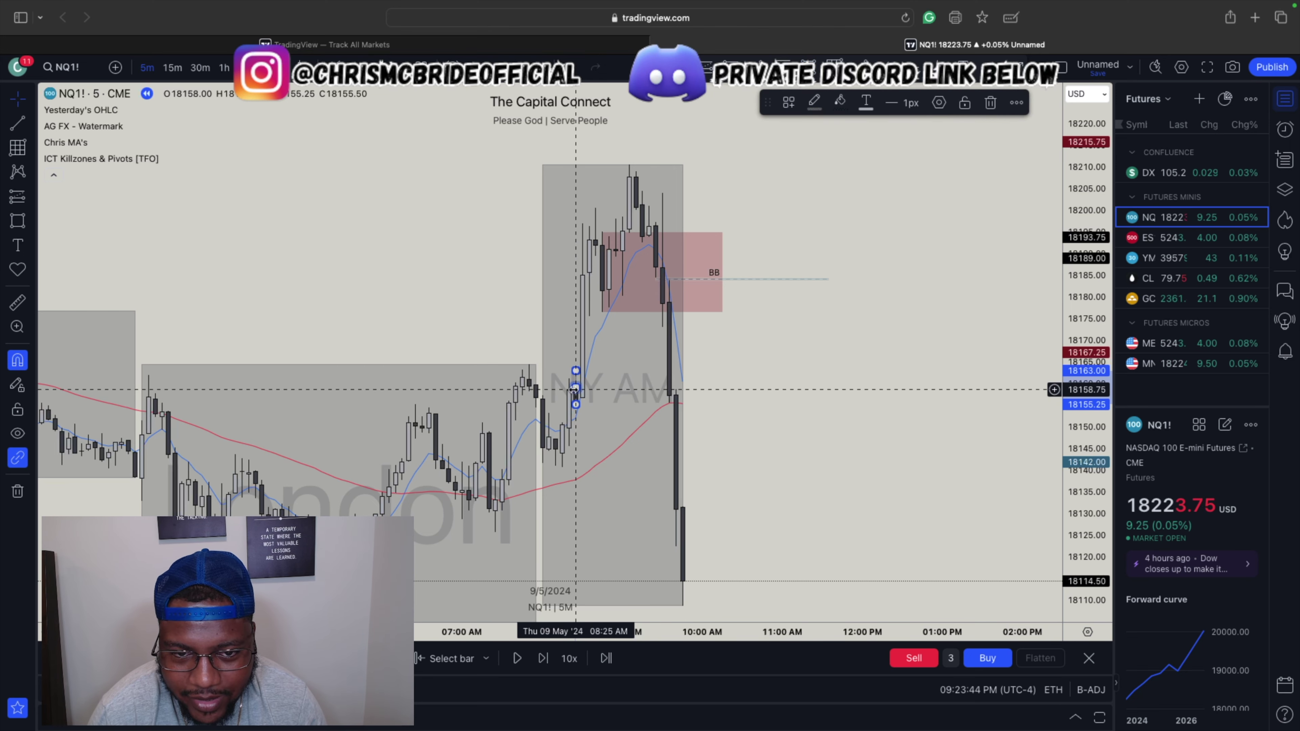
pyautogui.moveTo(574, 387); pyautogui.dragTo(722, 387)
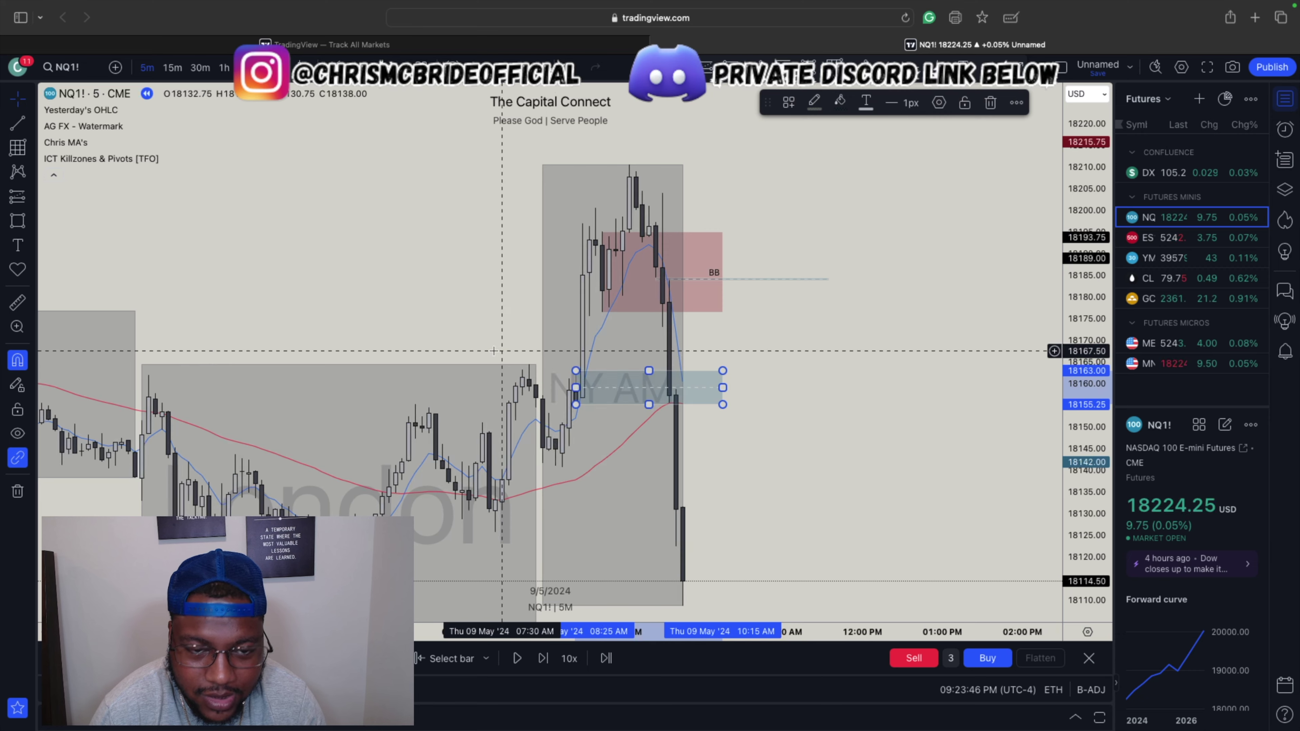
pyautogui.scroll(-1, 513, 344)
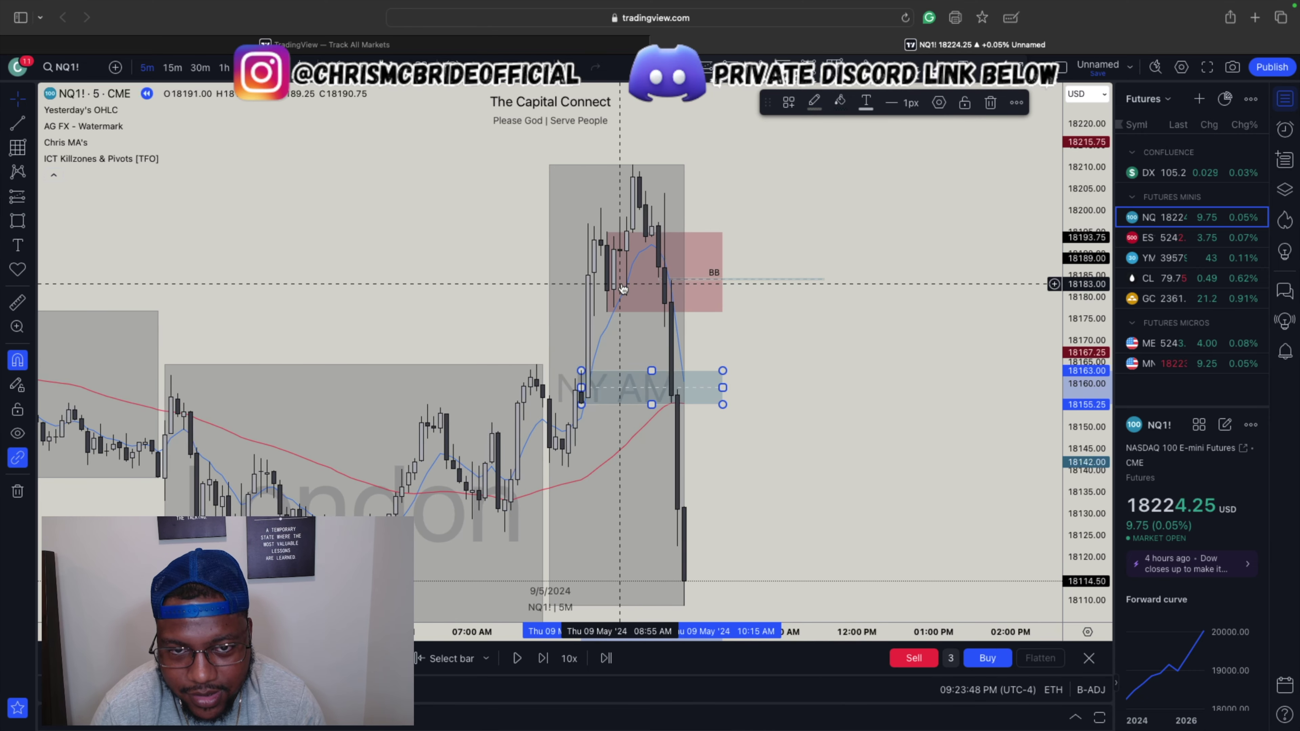
# Apply the BB template to the thin 18155–18163 box
pyautogui.rightClick(726, 374)
pyautogui.moveTo(817, 384)
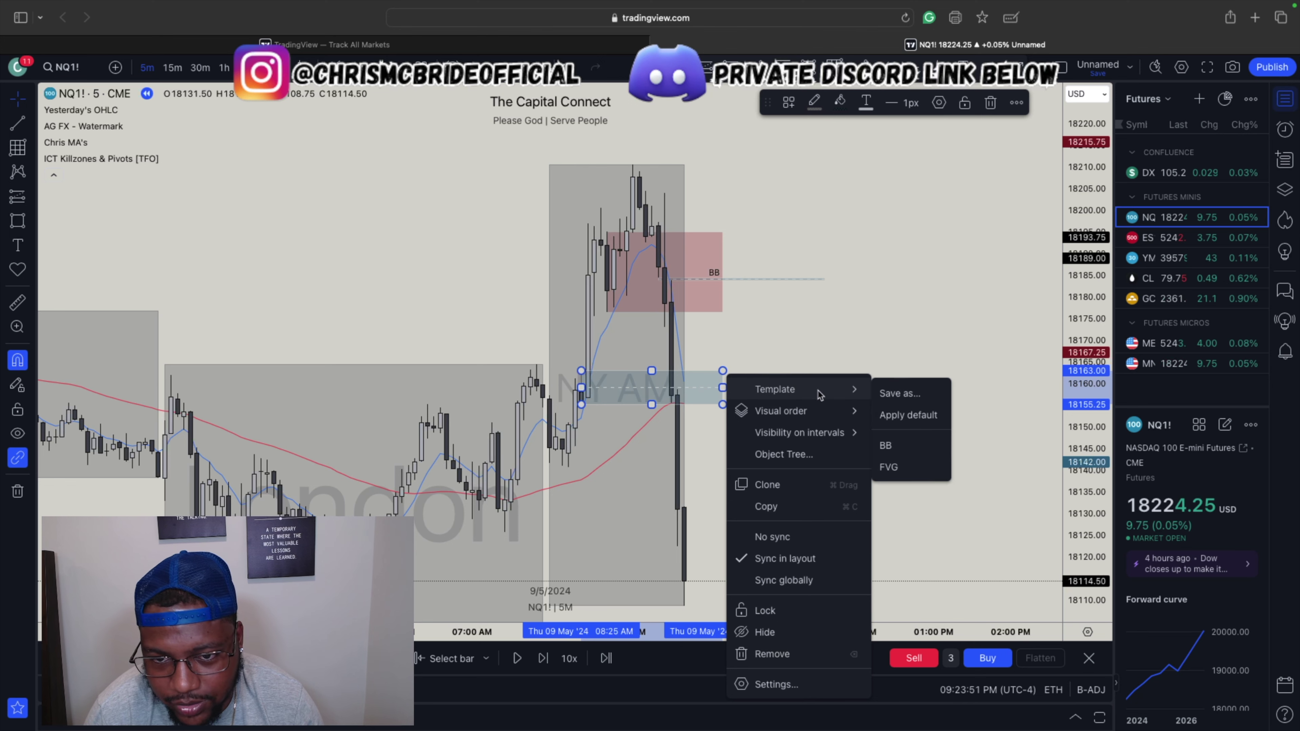
pyautogui.click(889, 454)
pyautogui.moveTo(1072, 307); pyautogui.dragTo(1072, 317)
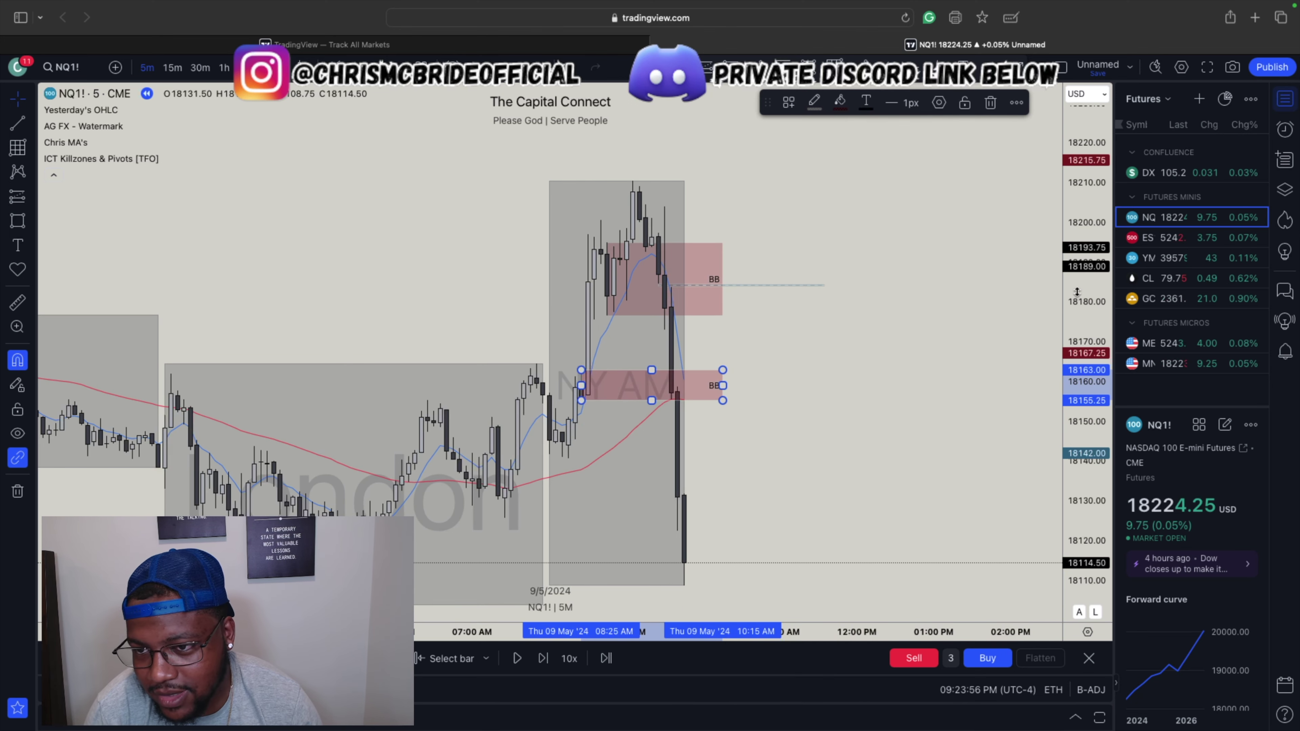
pyautogui.moveTo(1077, 292); pyautogui.dragTo(1077, 300)
pyautogui.scroll(-2, 721, 245)
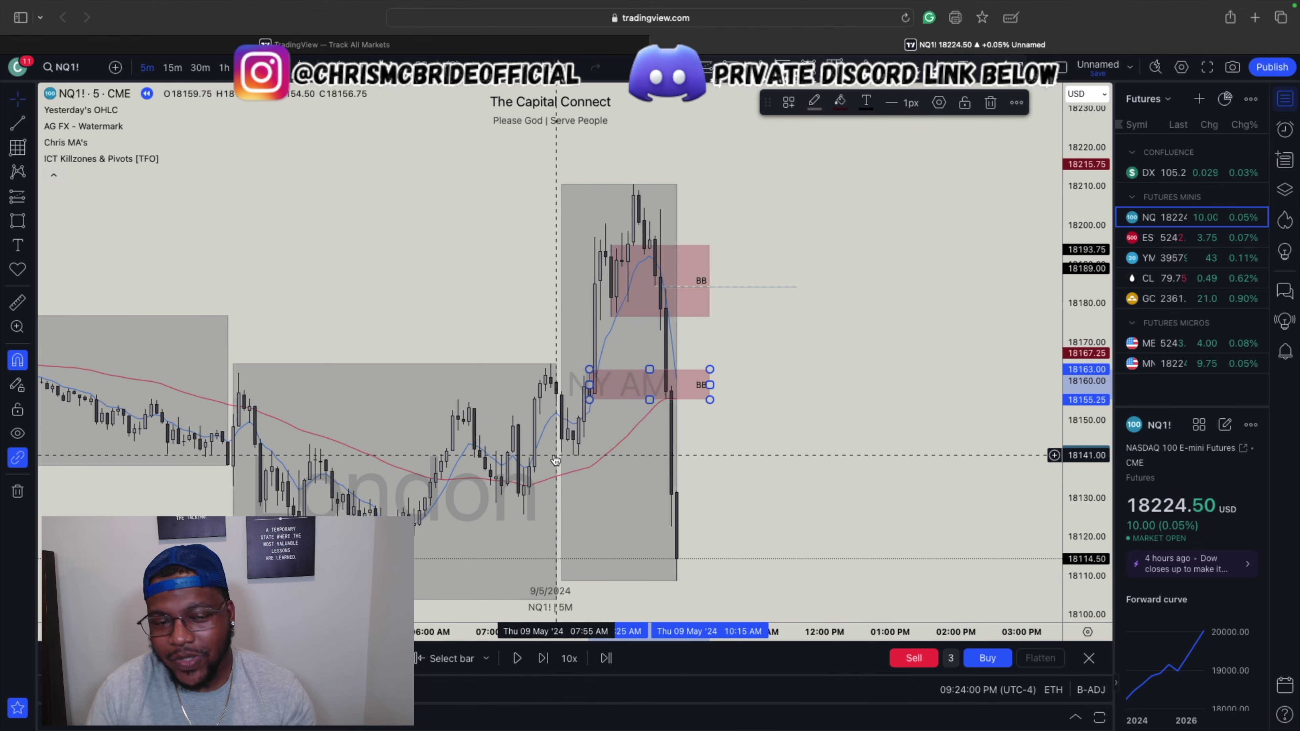
# Check the 15-minute and 5-minute charts, then switch to the daily timeframe
pyautogui.click(172, 67)
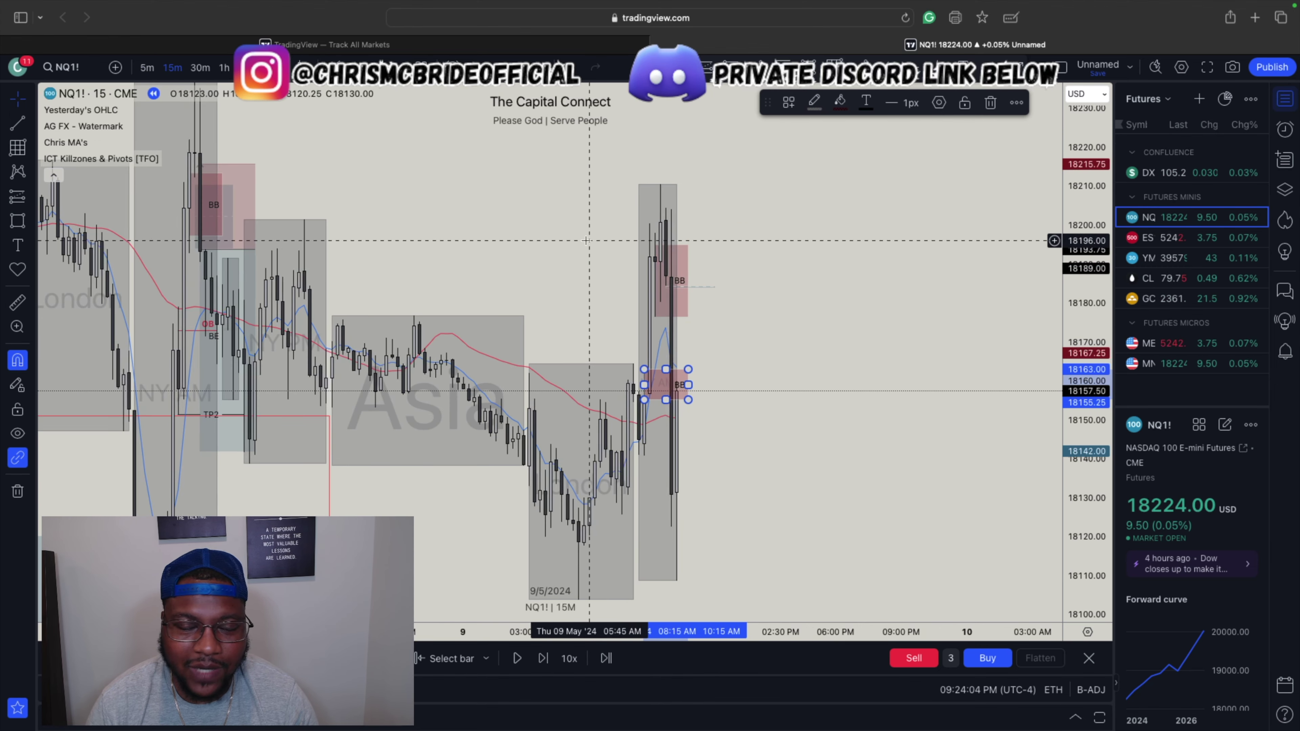
pyautogui.click(147, 68)
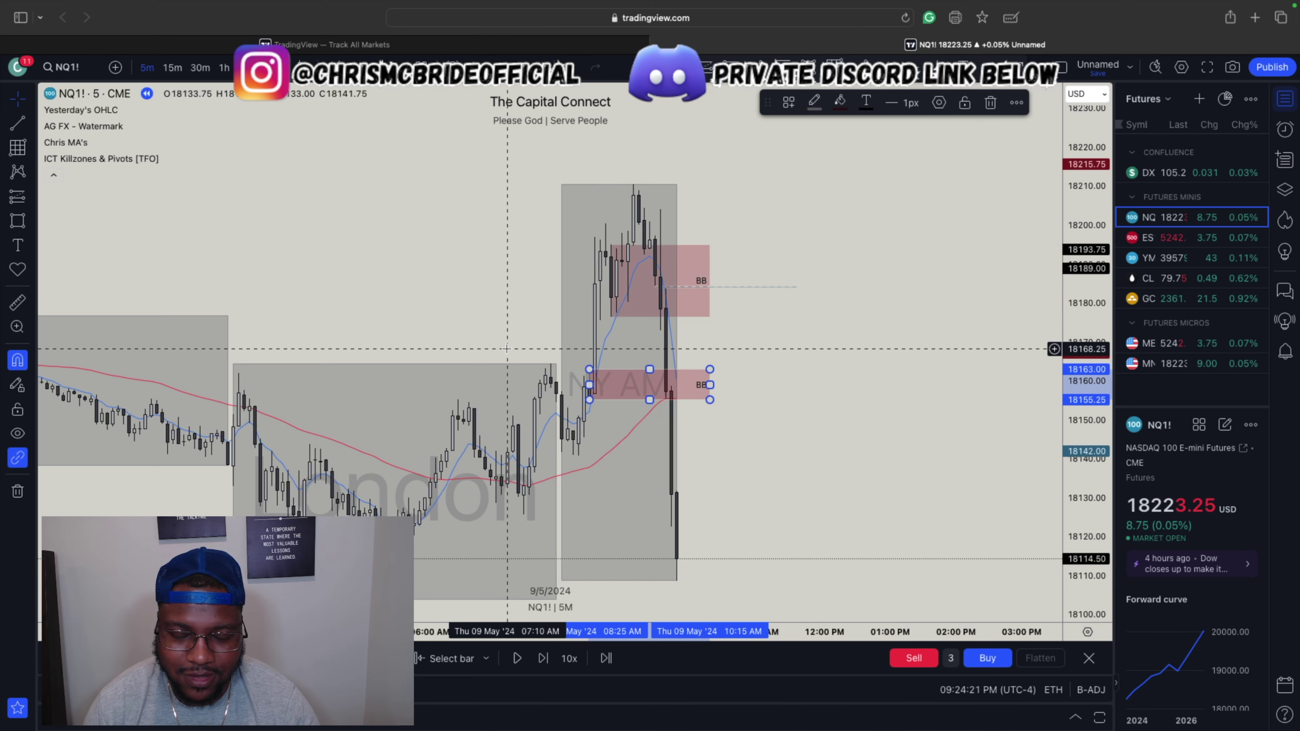
pyautogui.moveTo(1079, 241); pyautogui.dragTo(1080, 254)
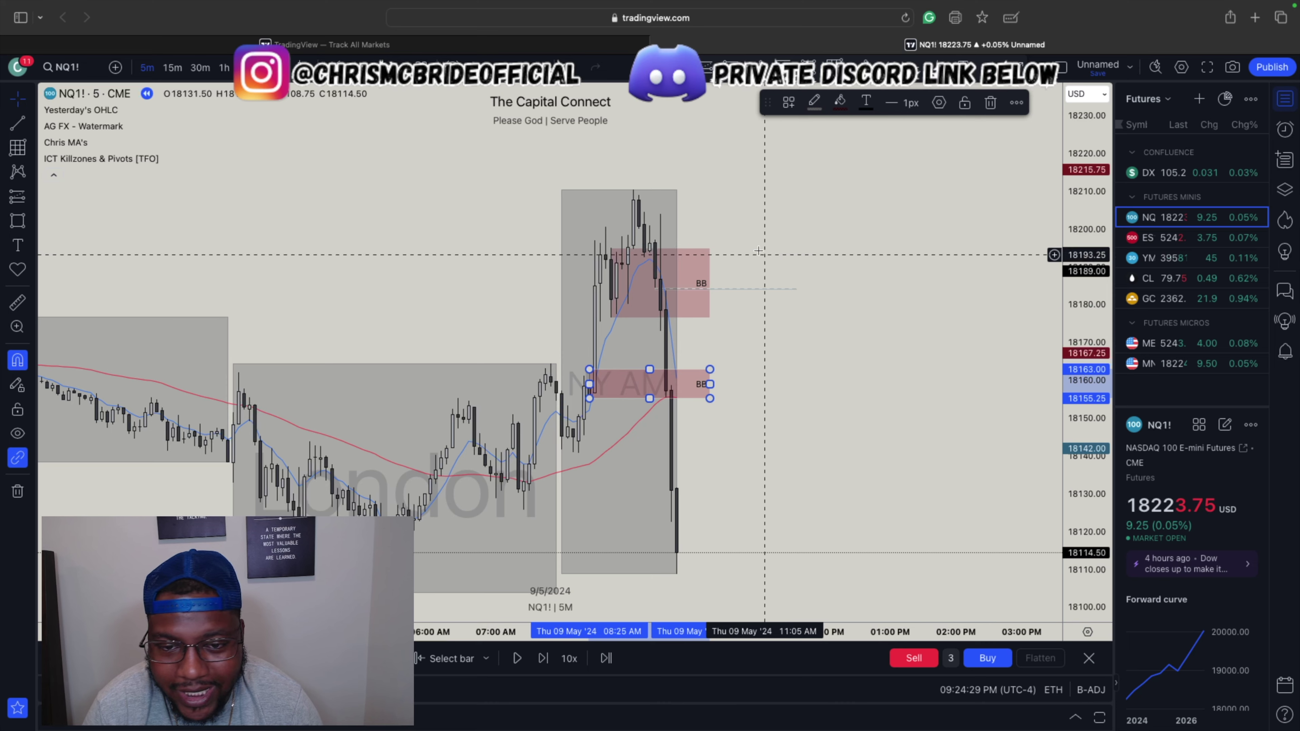
pyautogui.click(801, 359)
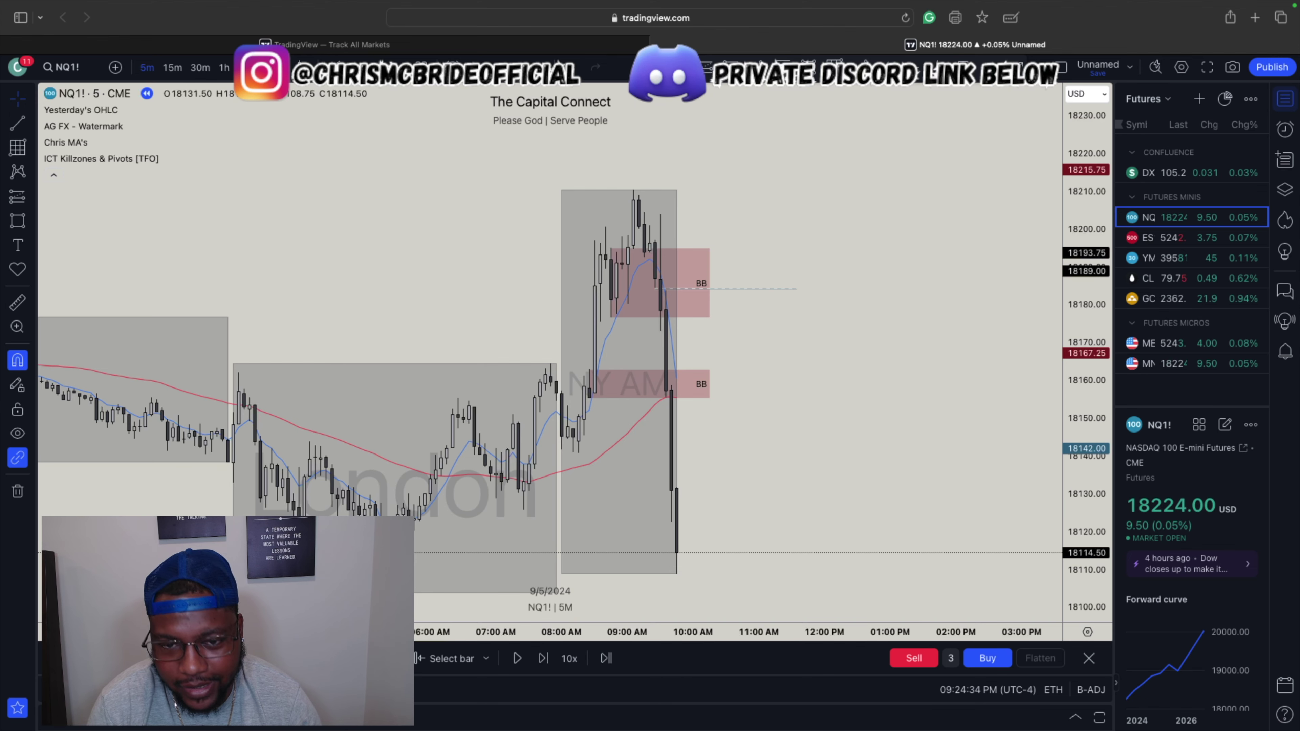
pyautogui.click(263, 67)
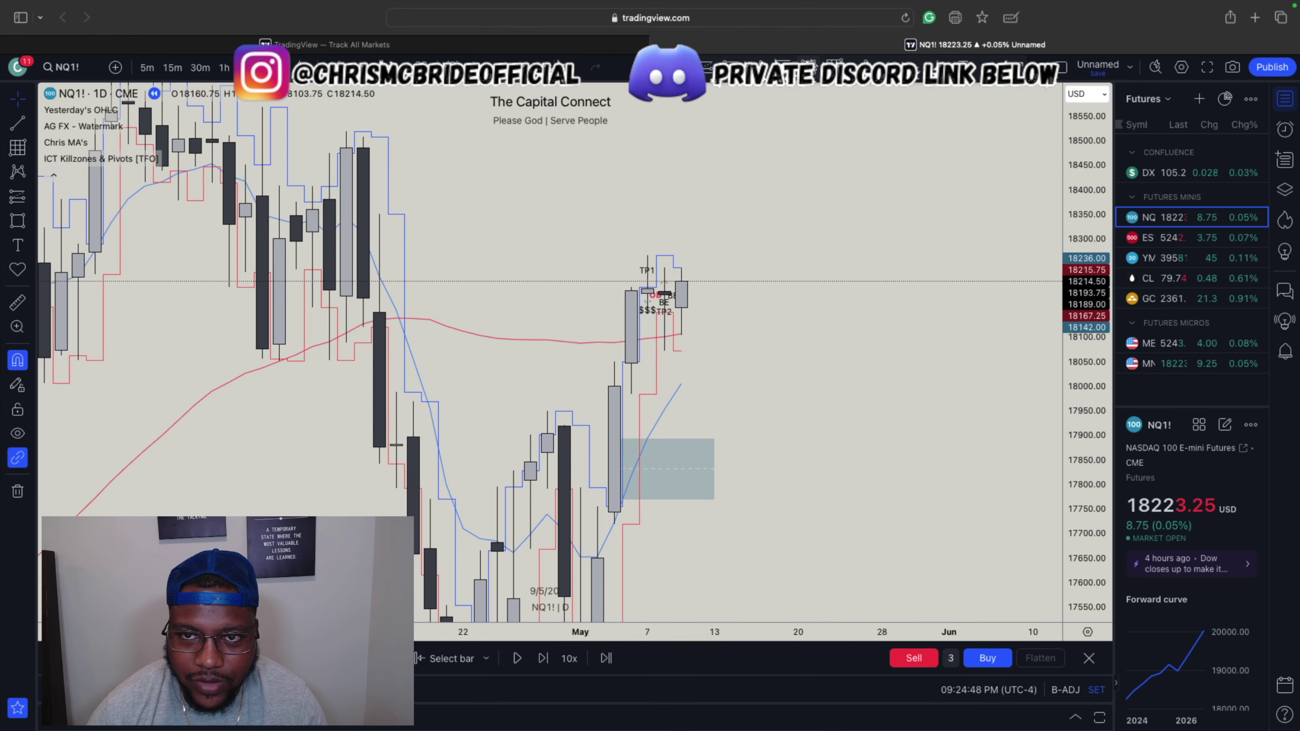
pyautogui.click(809, 67)
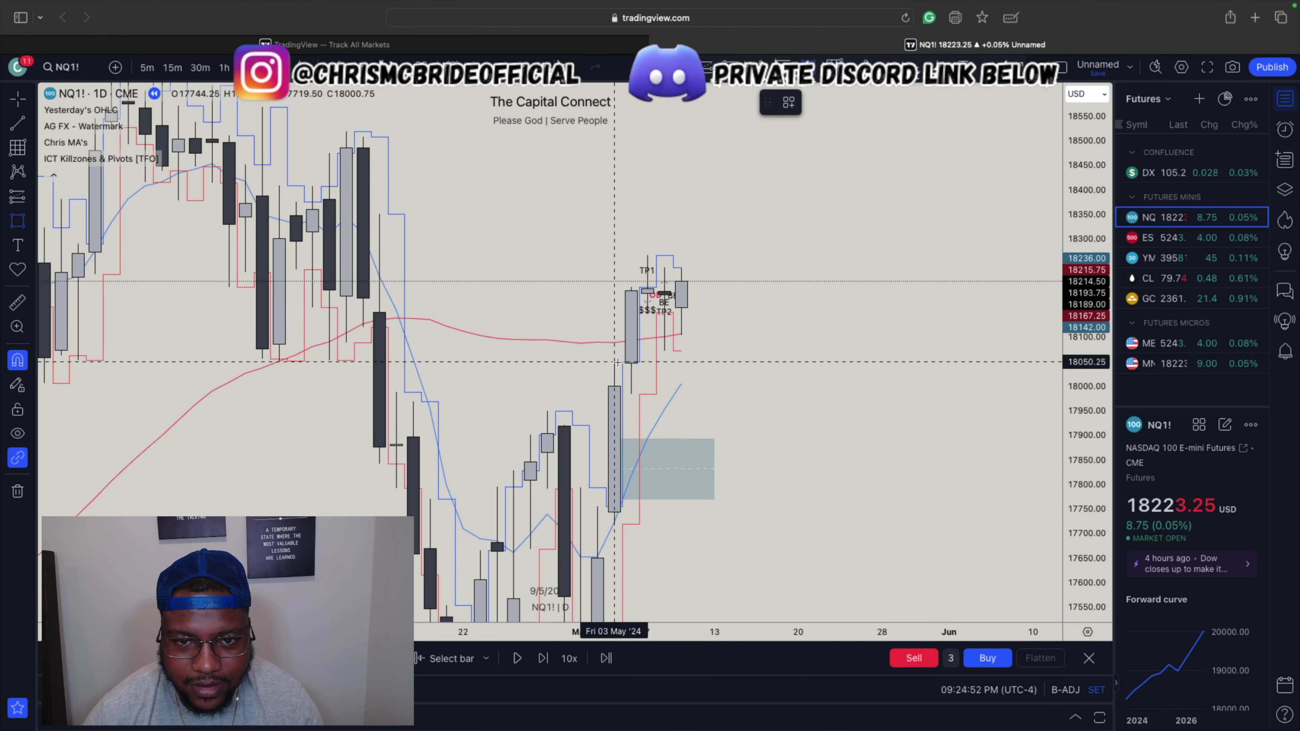
# Draw a box from about 18050 to 18151 and apply the teal FVG template
pyautogui.moveTo(617, 362); pyautogui.dragTo(646, 314)
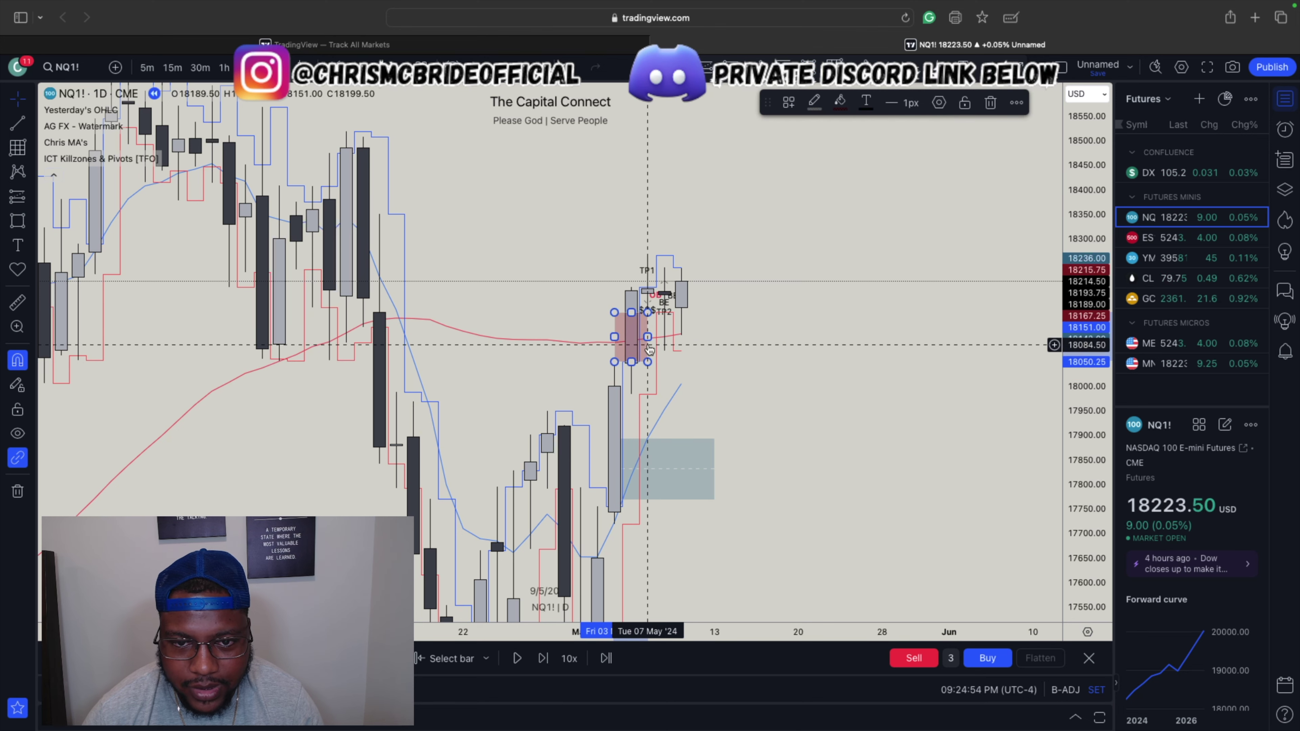
pyautogui.moveTo(647, 336); pyautogui.dragTo(714, 337)
pyautogui.rightClick(714, 337)
pyautogui.moveTo(788, 352)
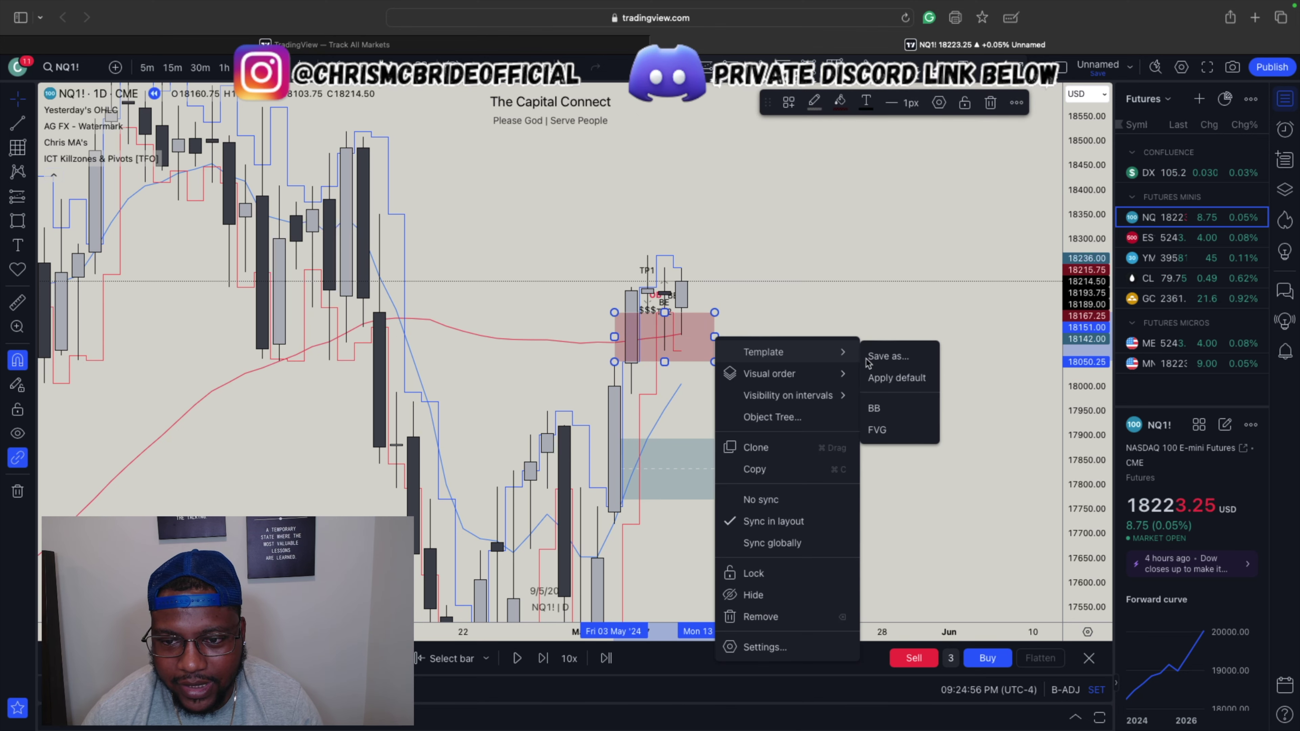
pyautogui.click(880, 429)
pyautogui.click(856, 420)
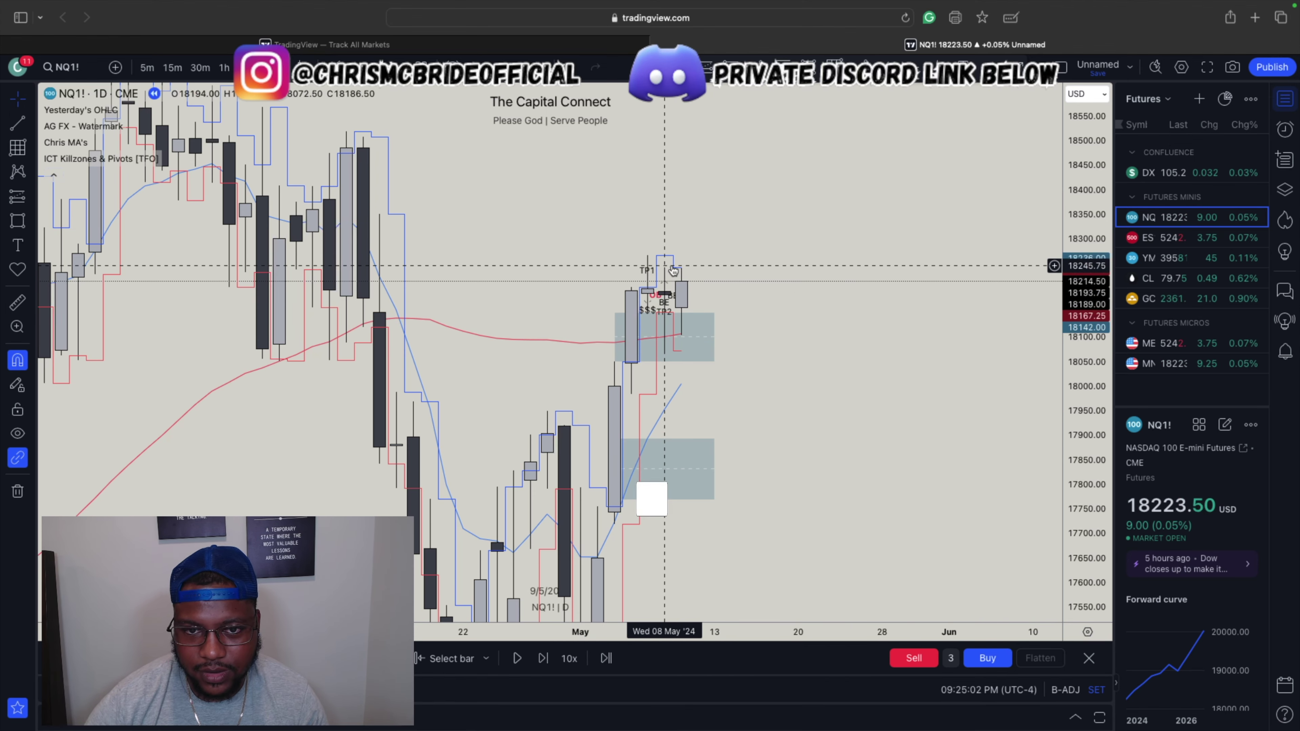
# Delete the old position drawings, redraw the box from May 3 to 14 May, and view 4-hour
pyautogui.click(673, 272)
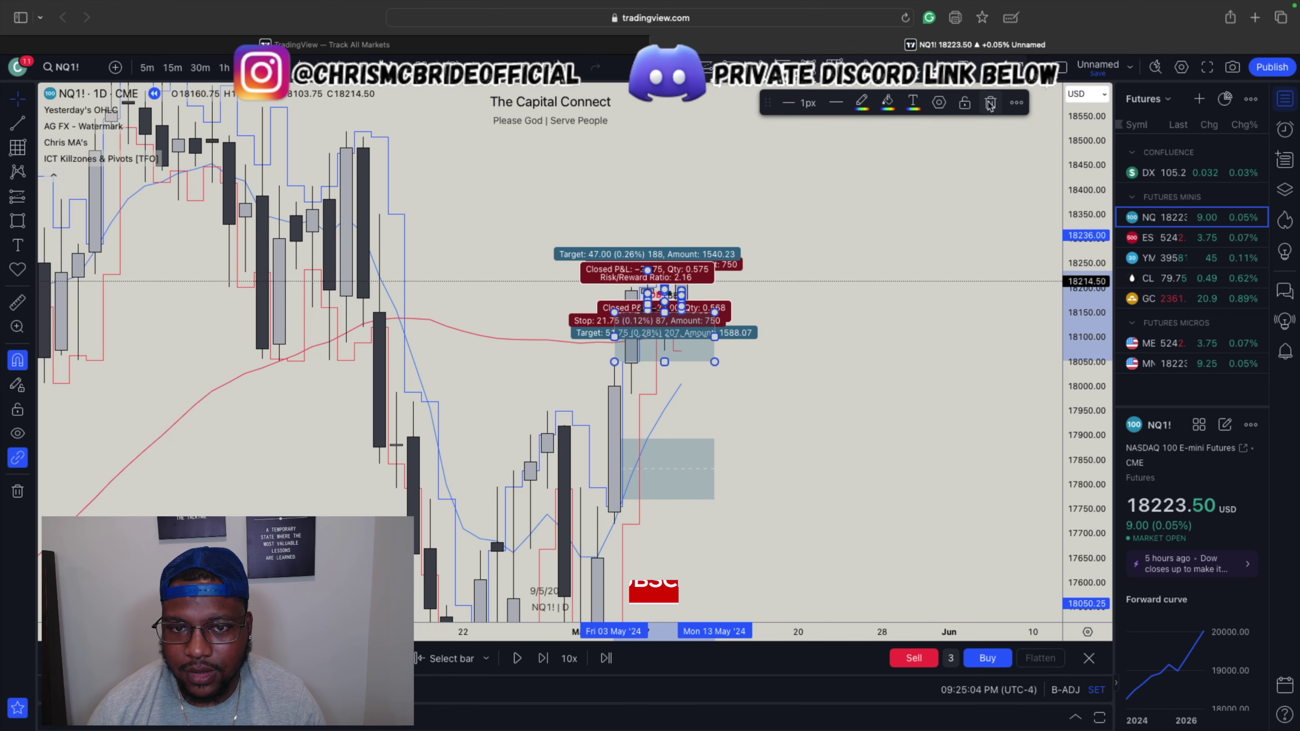
pyautogui.click(991, 103)
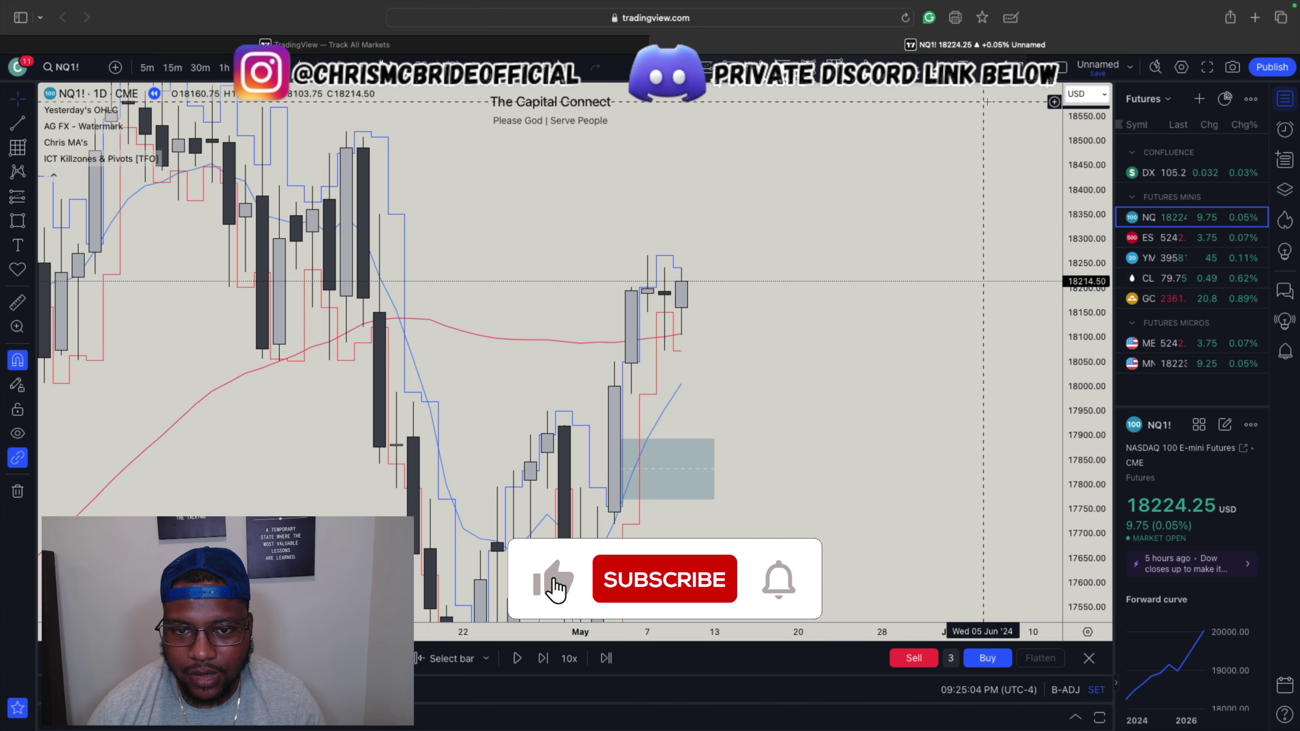
pyautogui.click(17, 221)
pyautogui.moveTo(614, 361); pyautogui.dragTo(647, 313)
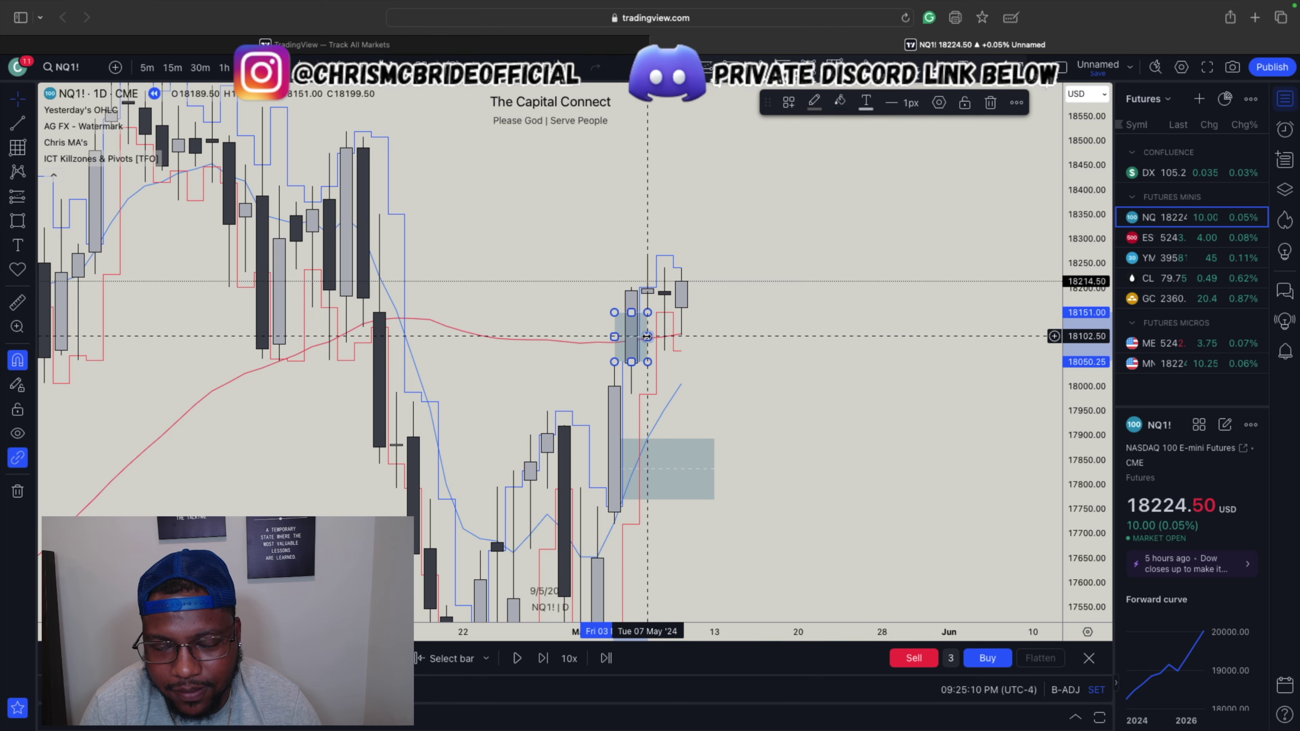
pyautogui.moveTo(648, 337); pyautogui.dragTo(731, 336)
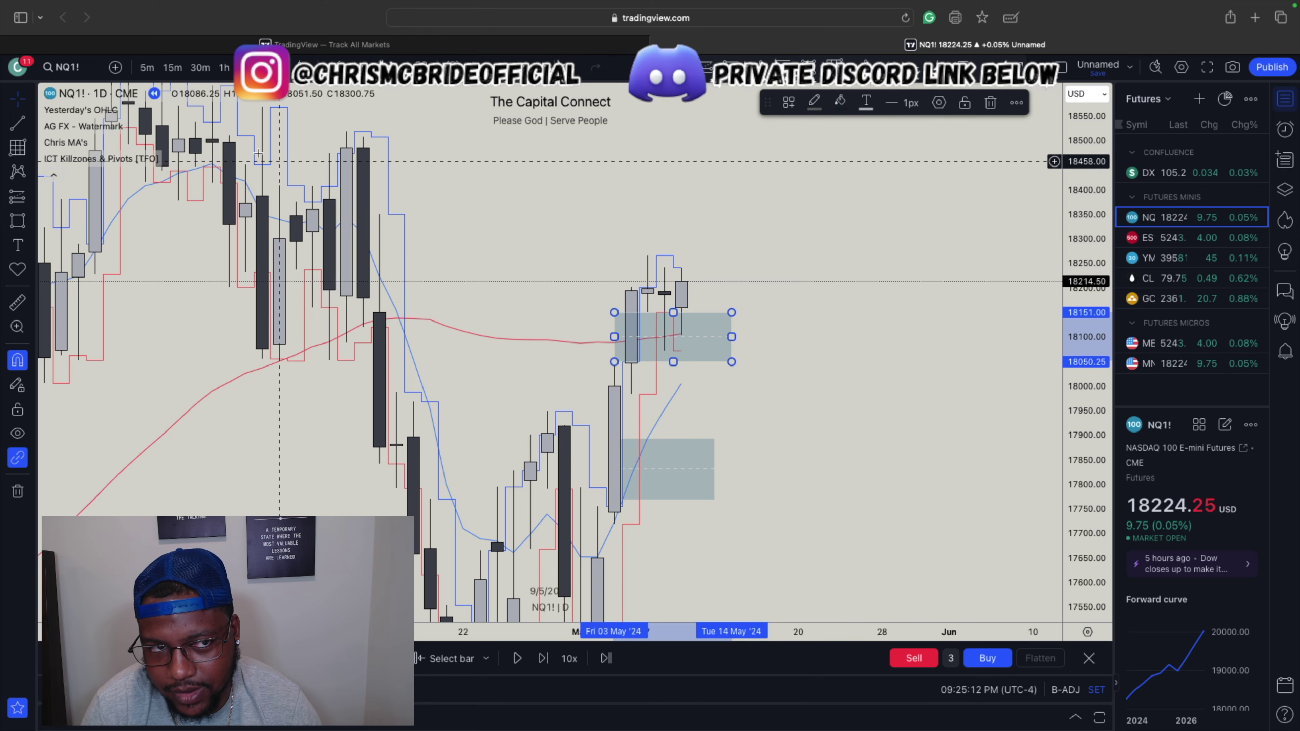
pyautogui.click(247, 67)
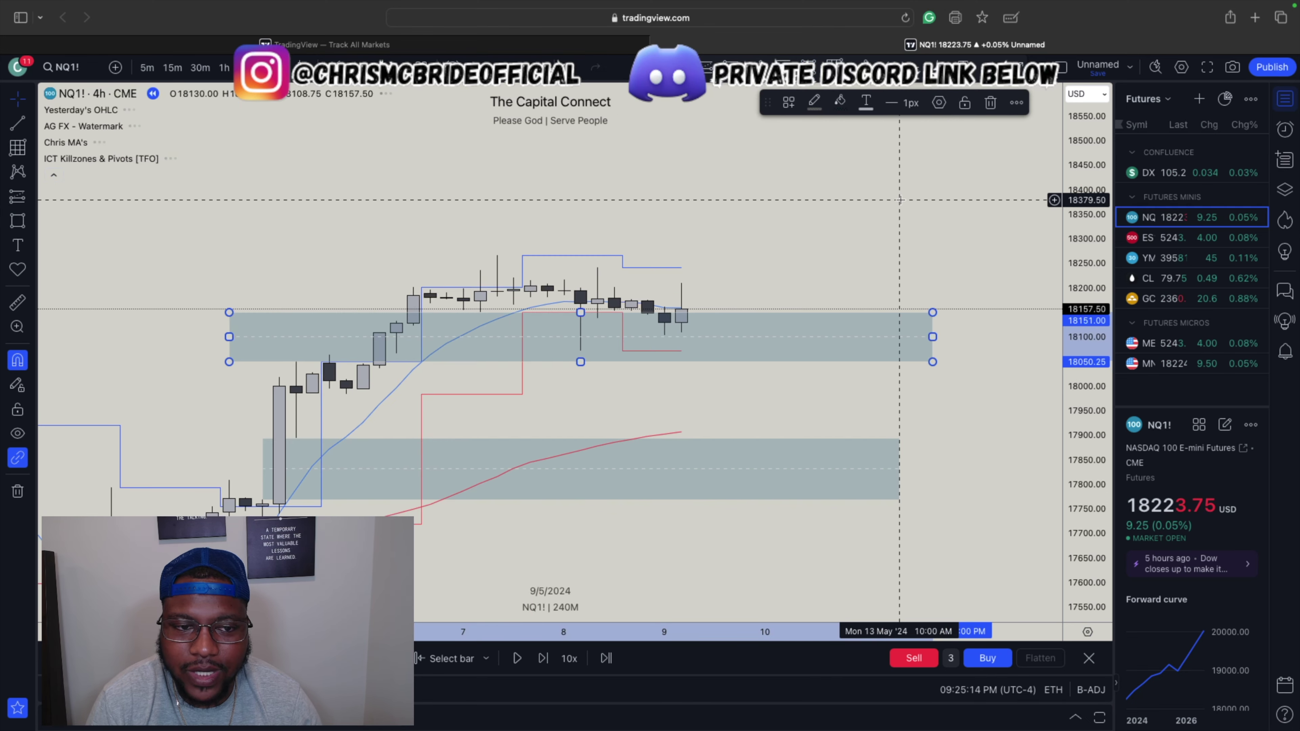
# Switch to the 1-hour chart and zoom in on the zone
pyautogui.scroll(-5, 899, 200)
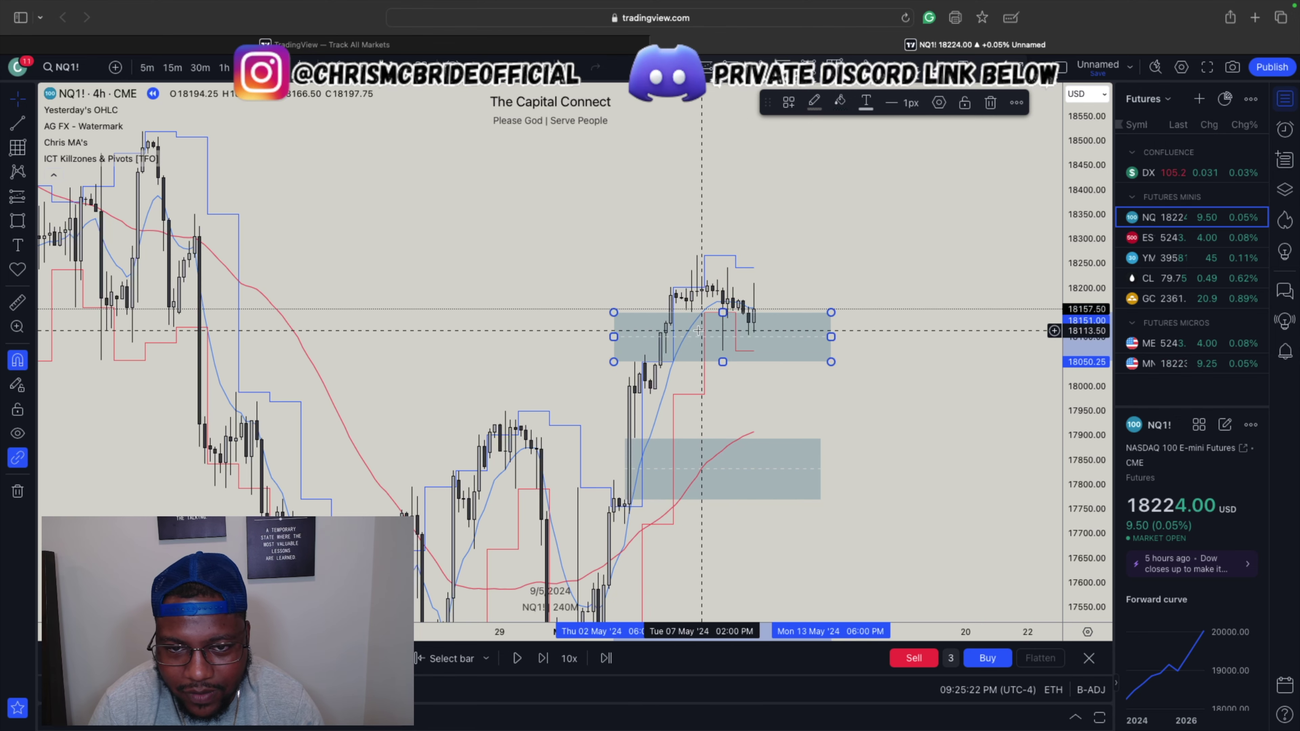
pyautogui.click(229, 74)
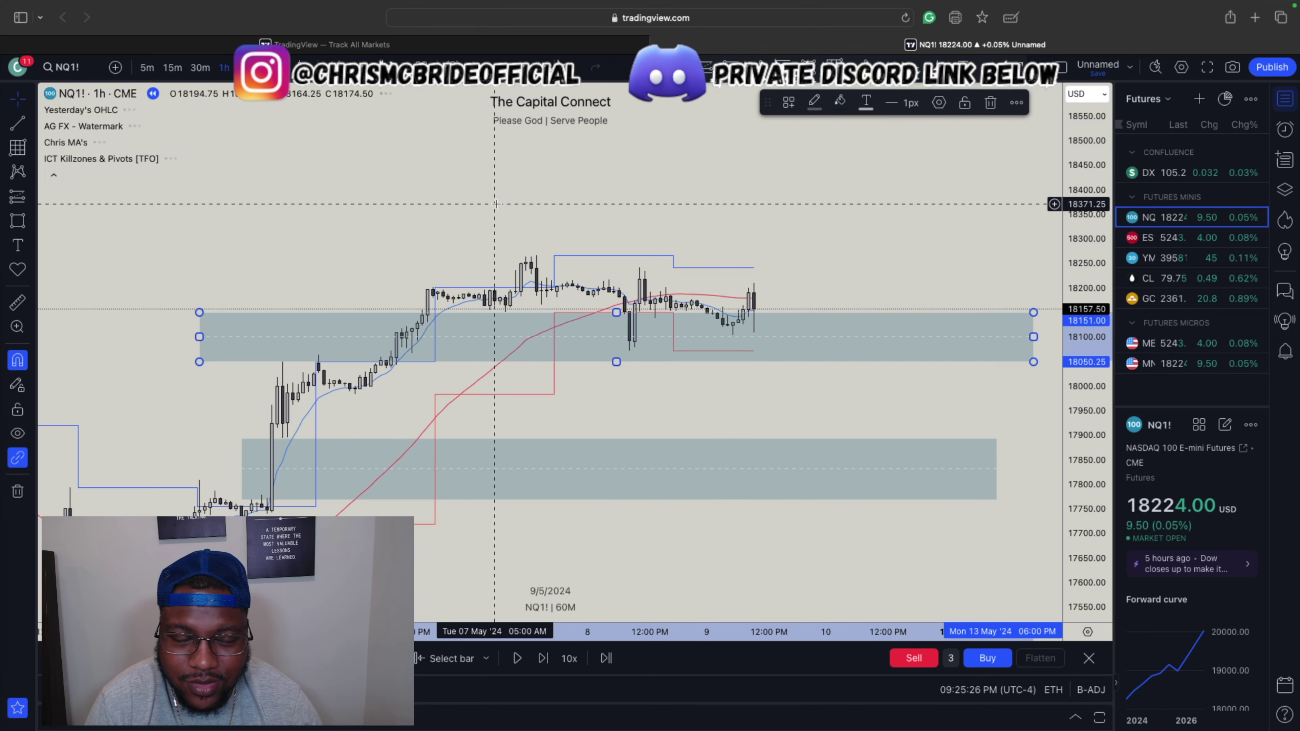
pyautogui.scroll(-3, 494, 197)
pyautogui.moveTo(1088, 287); pyautogui.dragTo(1087, 210)
pyautogui.moveTo(795, 443); pyautogui.dragTo(783, 502)
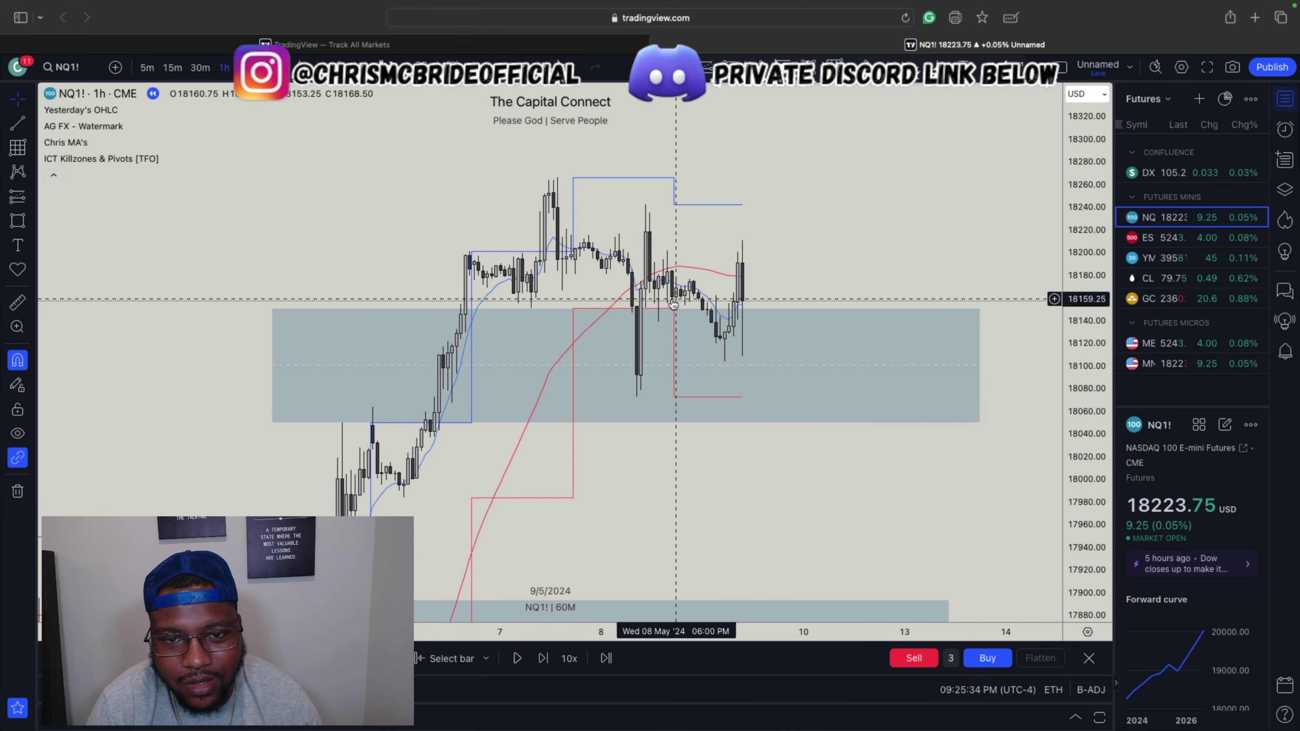
# Draw a horizontal line at about 18152.50 with the red OB template, then return to 5-minute
pyautogui.hotkey('alt', 't')
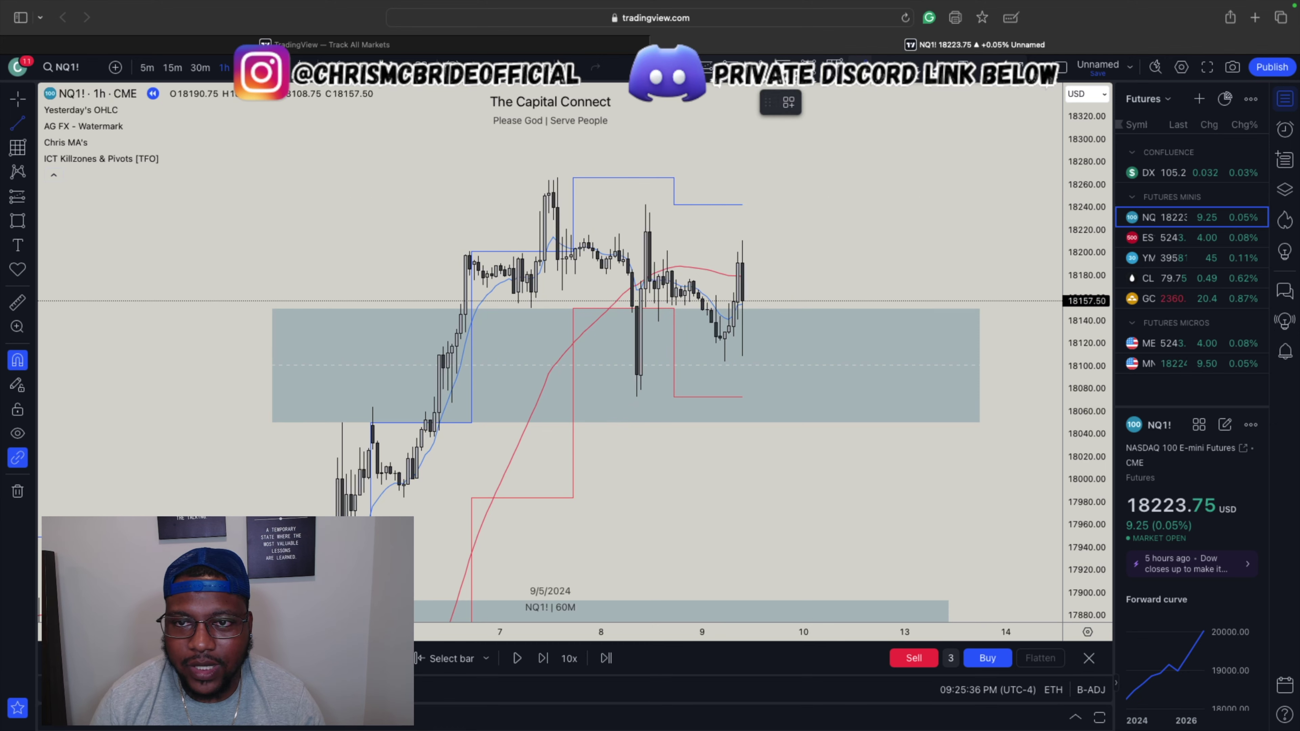
pyautogui.click(641, 312)
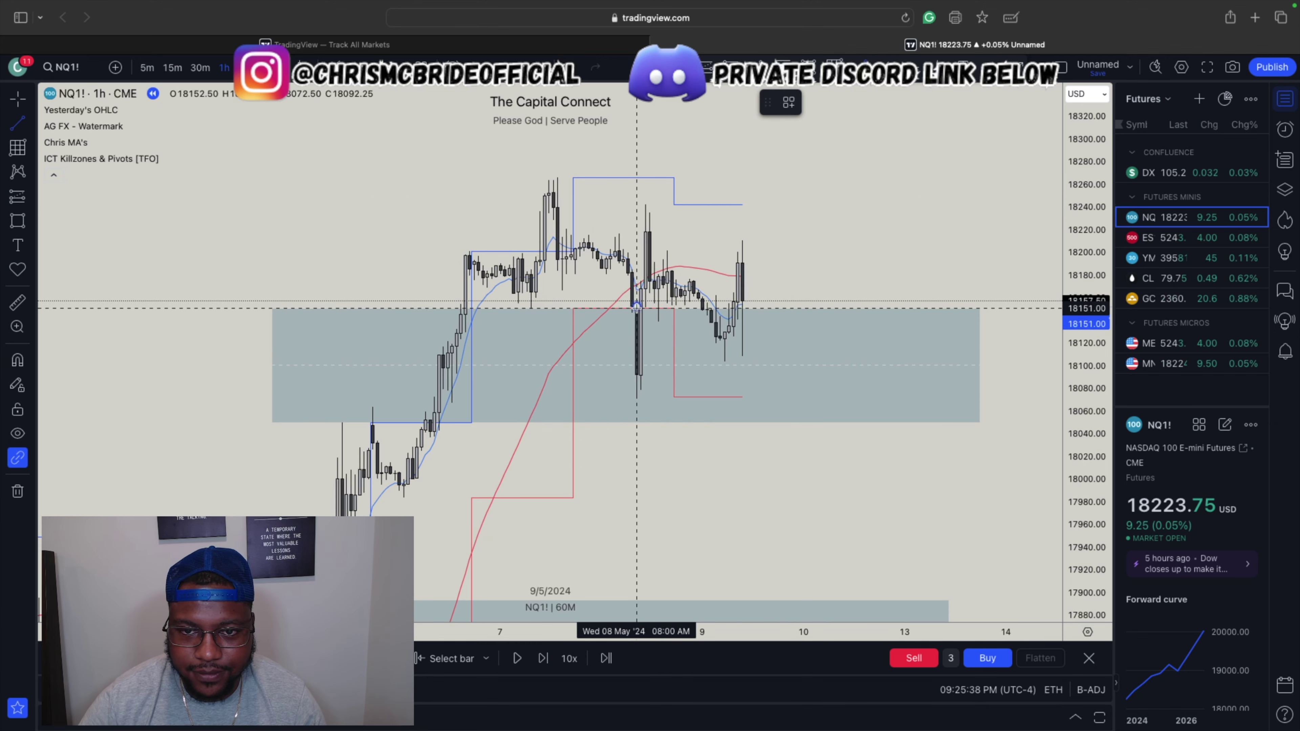
pyautogui.click(769, 307)
pyautogui.rightClick(769, 306)
pyautogui.moveTo(870, 320)
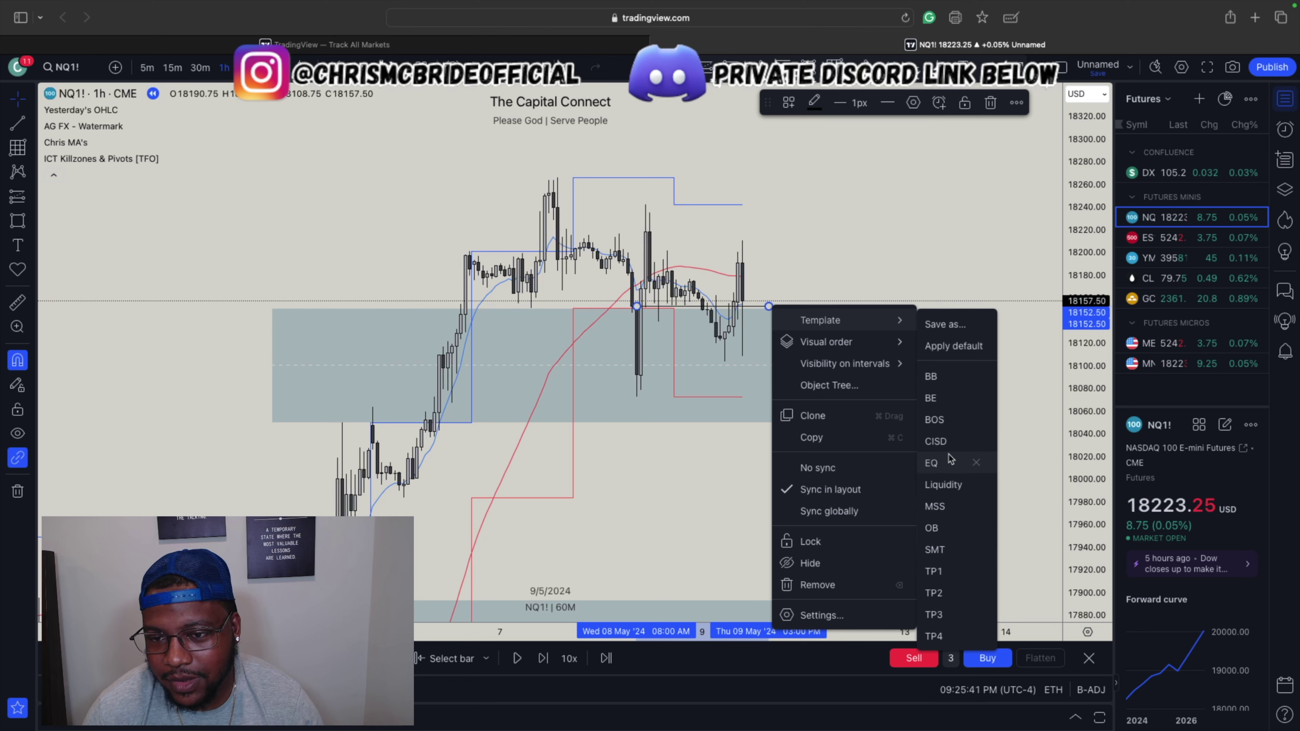
pyautogui.click(938, 528)
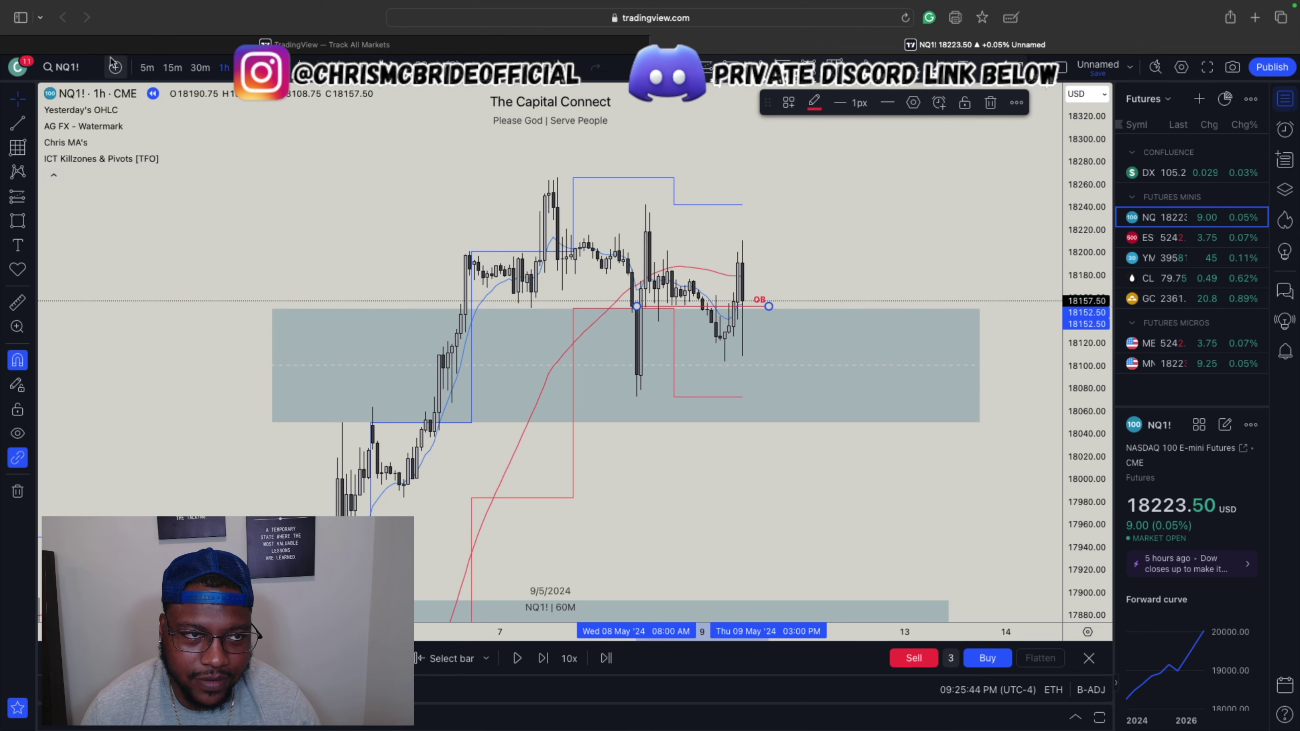
pyautogui.click(145, 67)
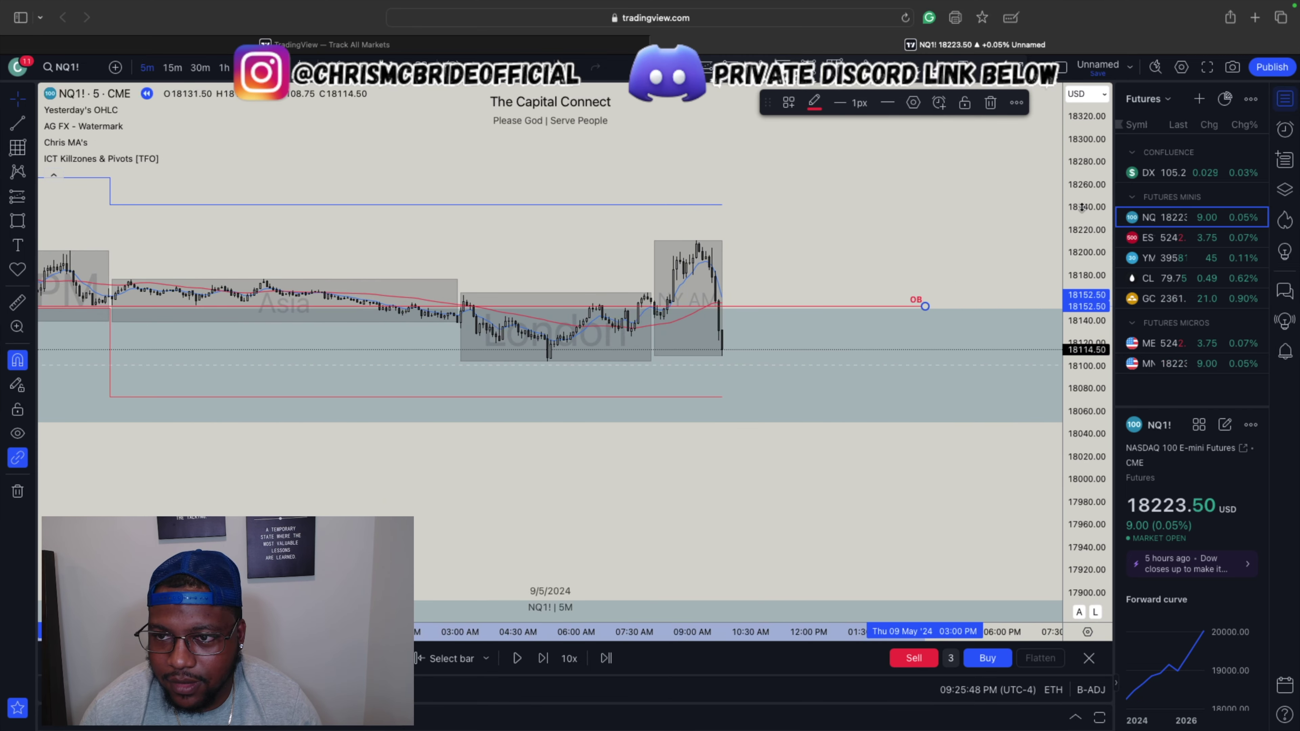
# Draw a box from the NY AM high down to about 18176.50, widen it, and apply the BB template
pyautogui.scroll(3, 1091, 201)
pyautogui.scroll(5, 1091, 201)
pyautogui.moveTo(780, 347); pyautogui.dragTo(778, 350)
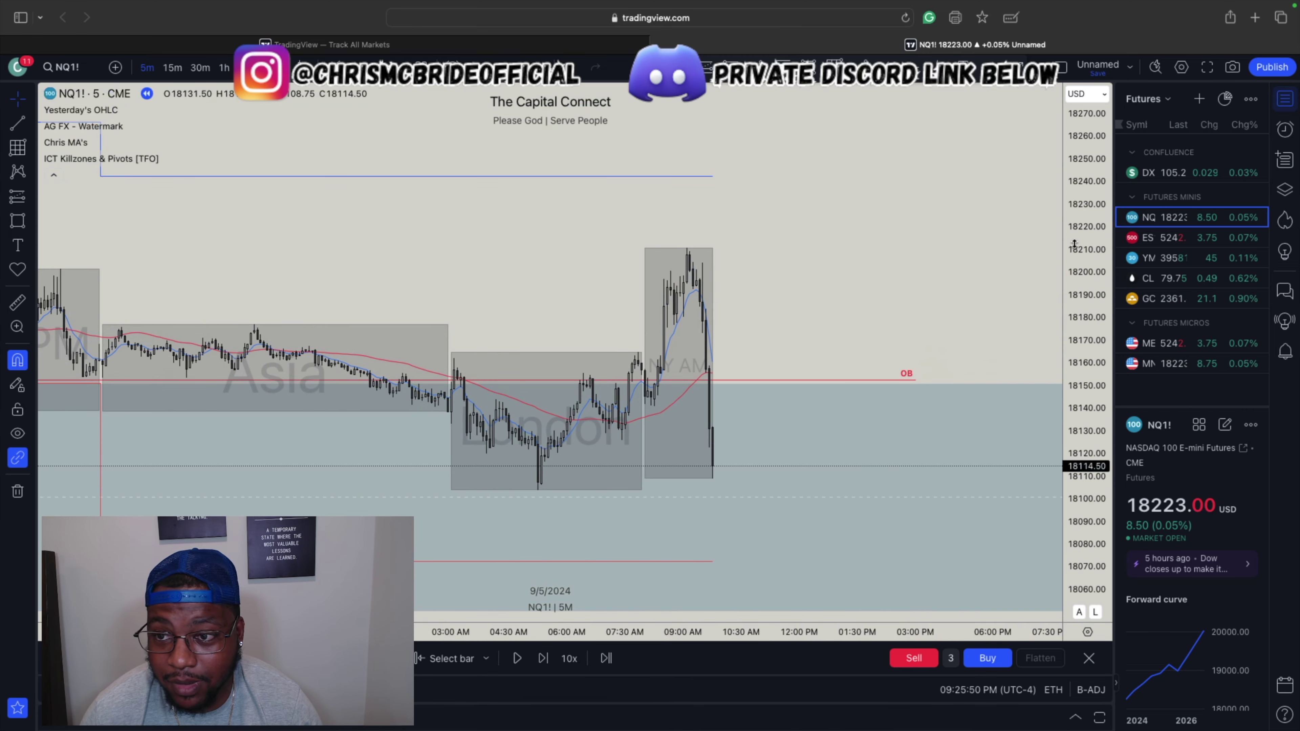
pyautogui.moveTo(1075, 245); pyautogui.dragTo(1077, 97)
pyautogui.click(810, 67)
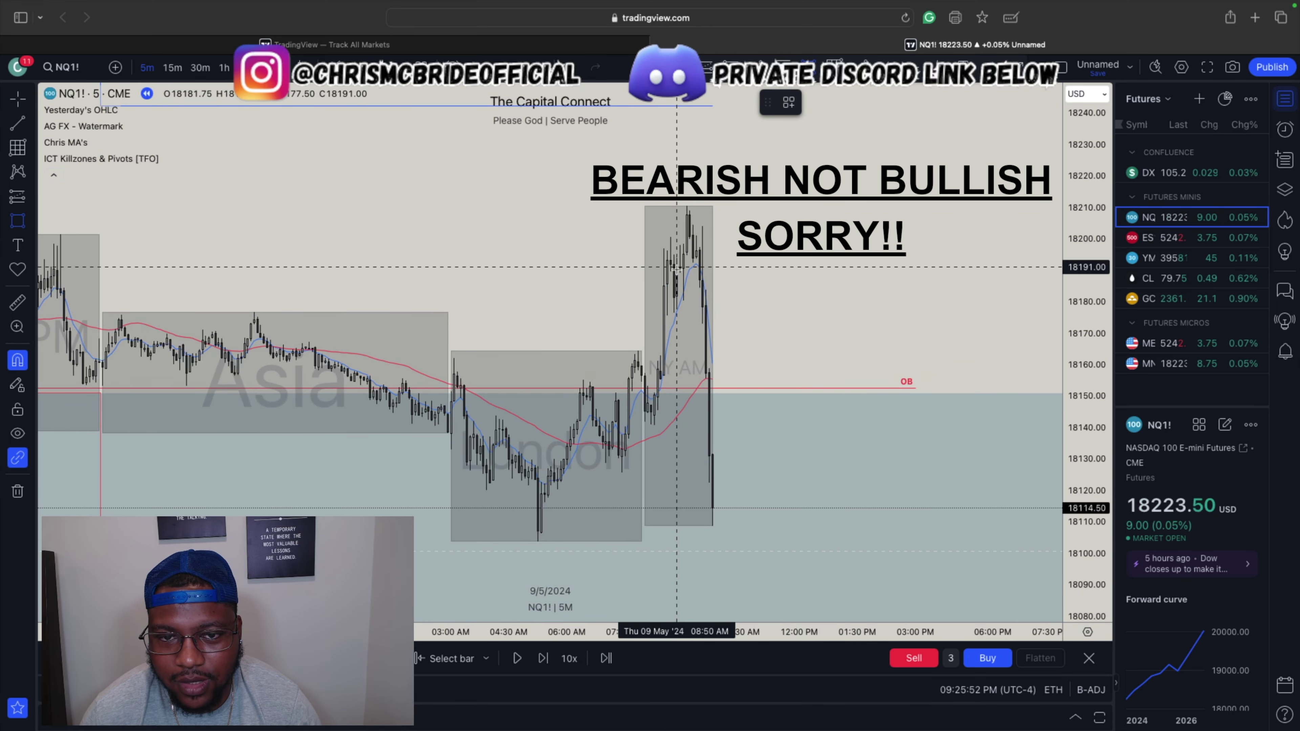
pyautogui.click(674, 255)
pyautogui.moveTo(670, 310)
pyautogui.mouseDown()
pyautogui.moveTo(672, 342)
pyautogui.moveTo(672, 322)
pyautogui.mouseUp()
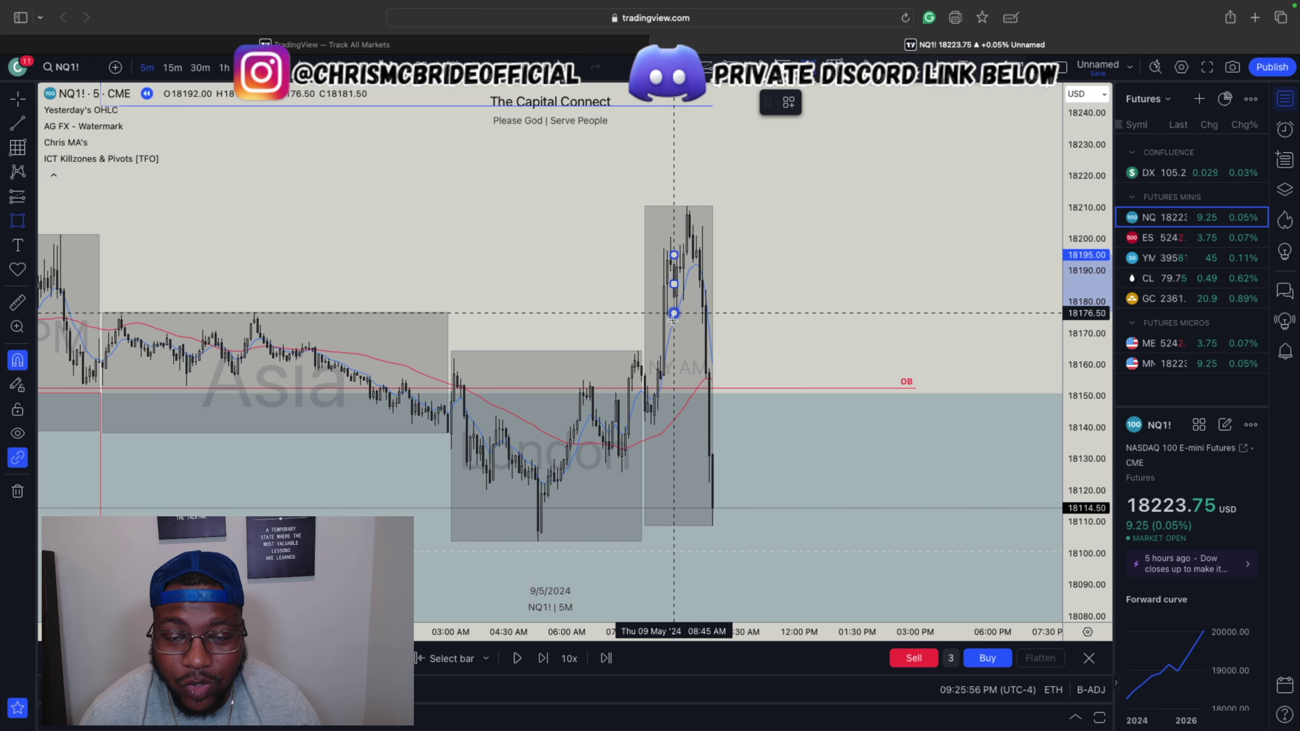
pyautogui.moveTo(674, 284); pyautogui.dragTo(747, 281)
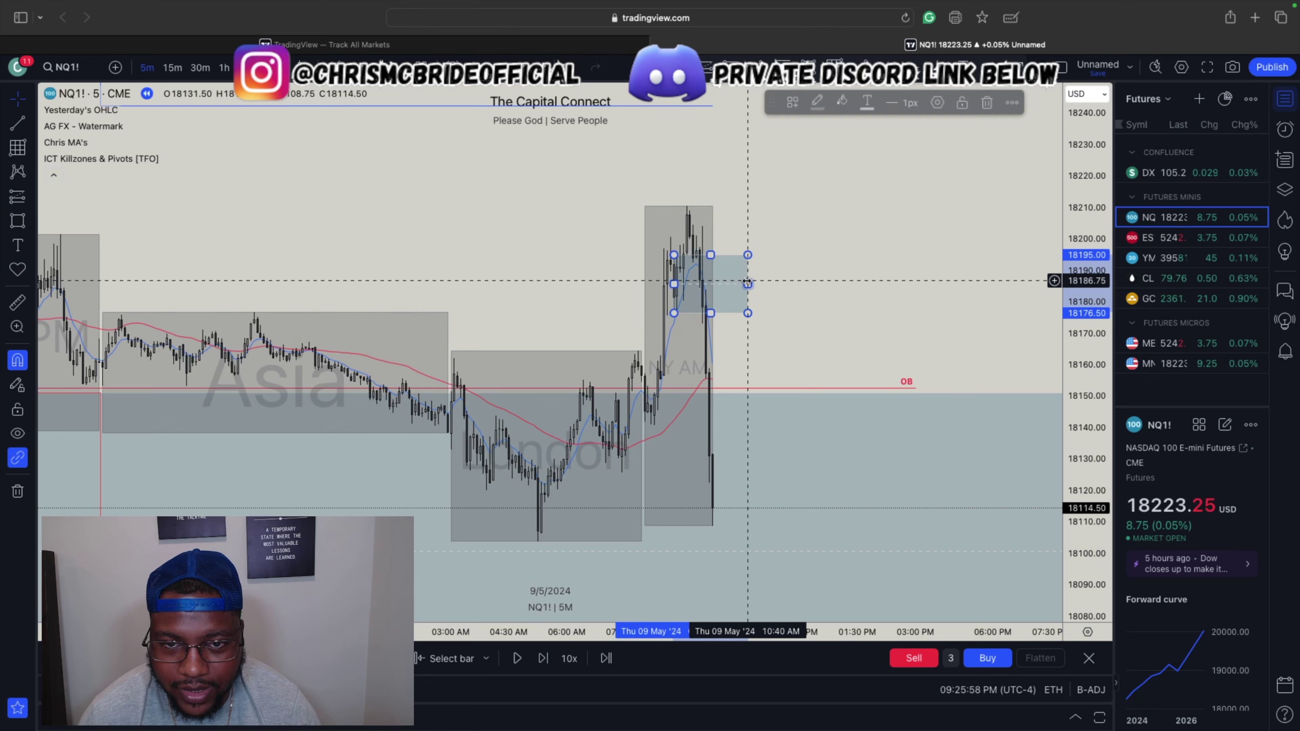
pyautogui.rightClick(747, 281)
pyautogui.moveTo(797, 297)
pyautogui.click(906, 351)
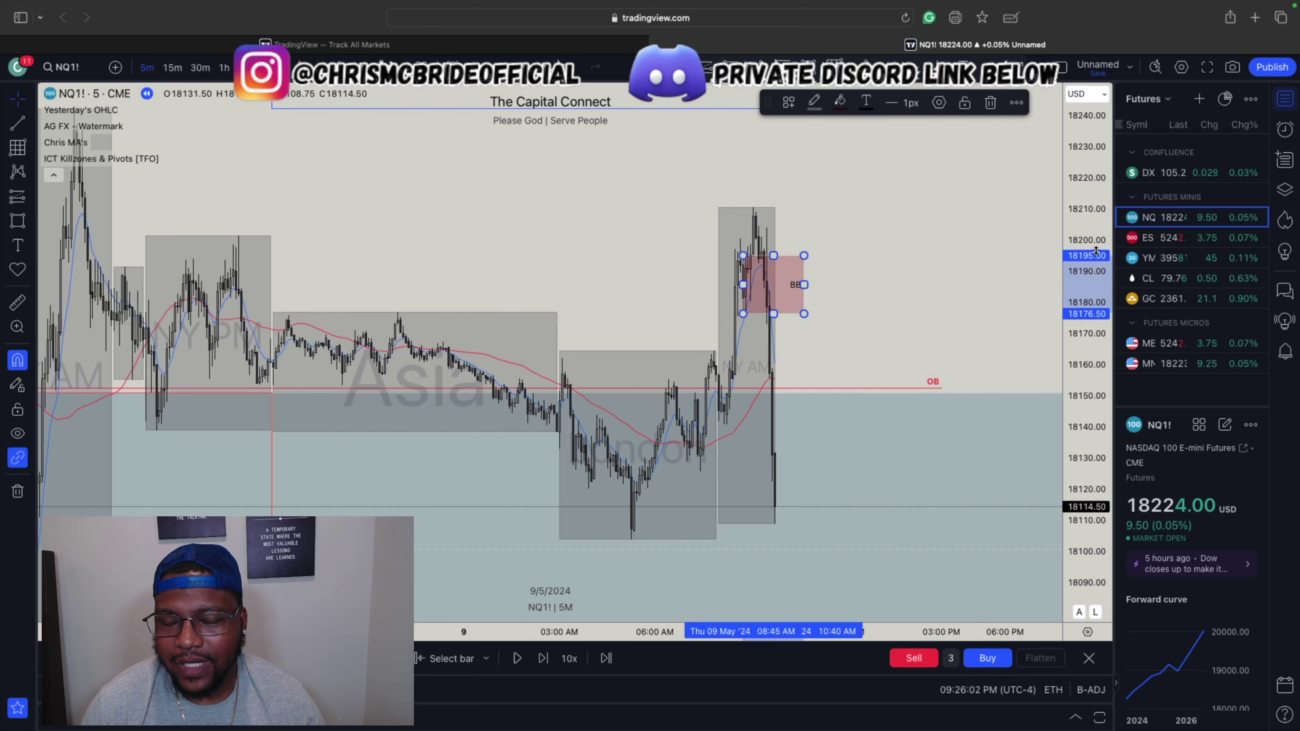
# Add a thin box over the 18155.25–18163 zone, stretch it right, and apply the BB template
pyautogui.moveTo(1096, 182); pyautogui.dragTo(1096, 250)
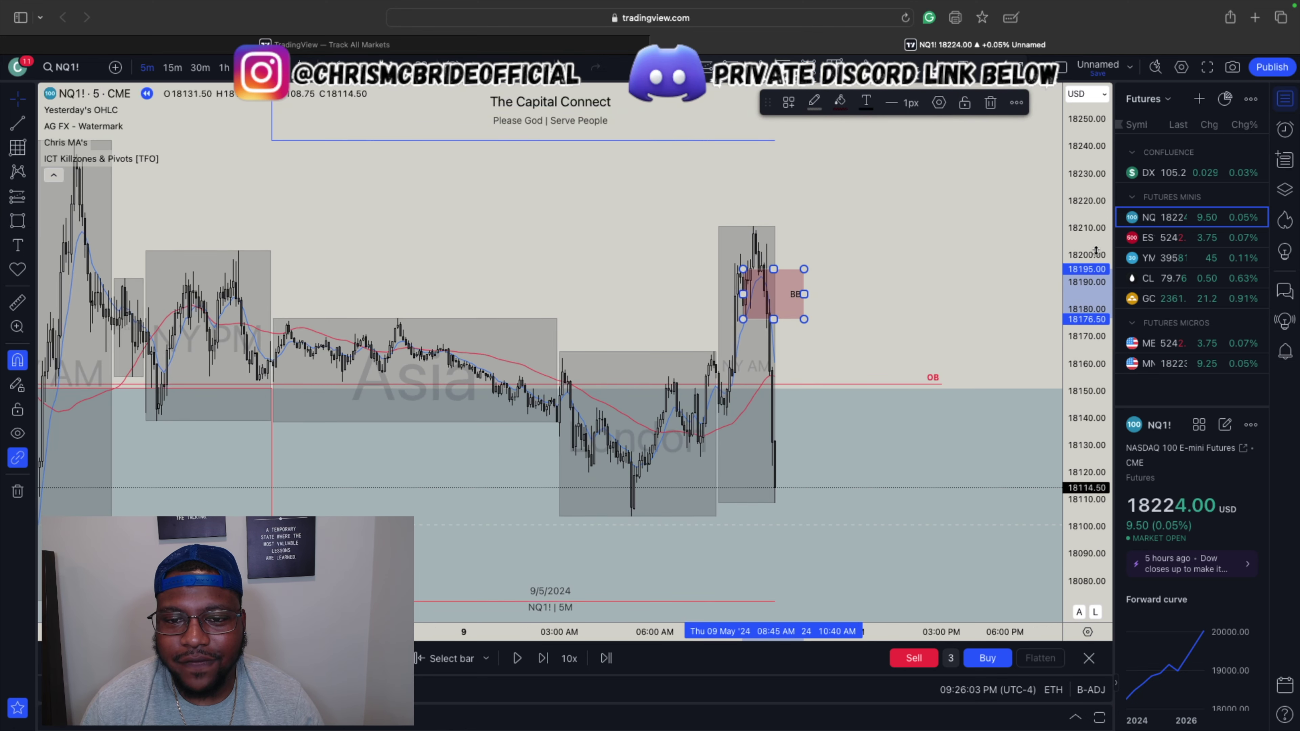
pyautogui.scroll(-3, 1096, 251)
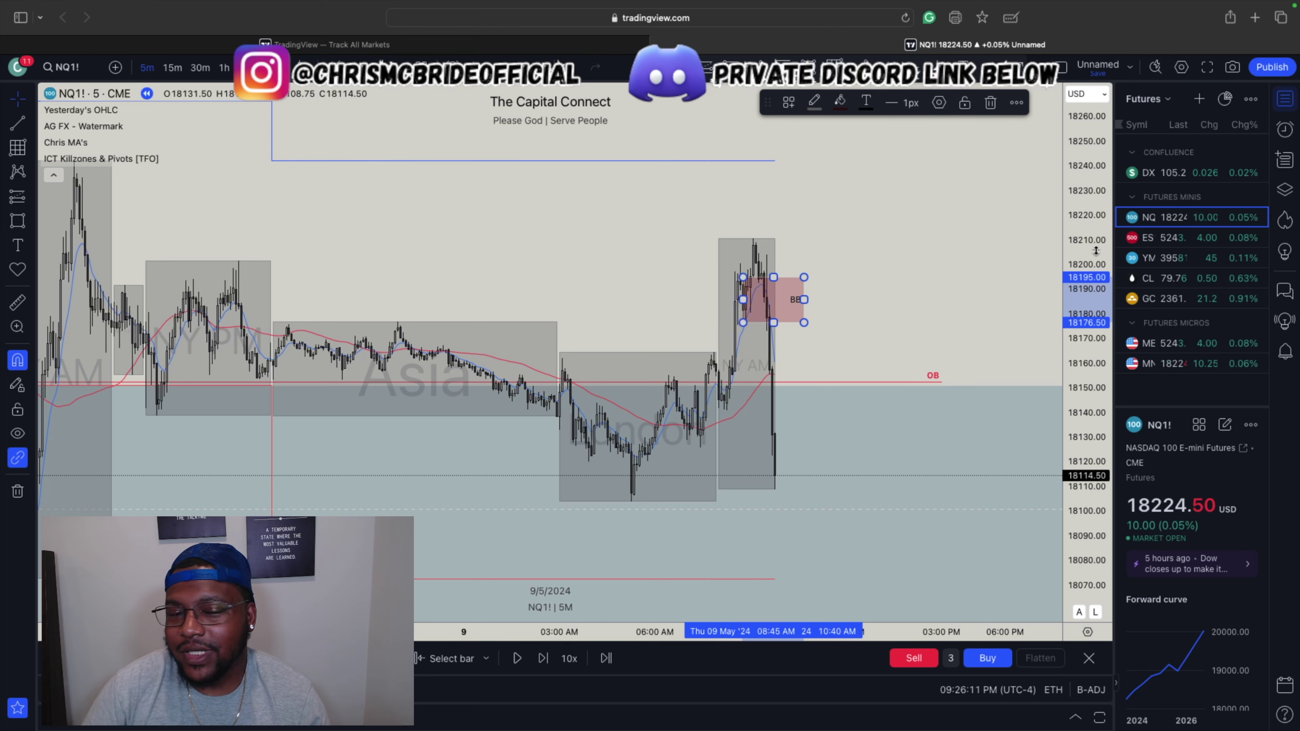
pyautogui.scroll(2, 923, 350)
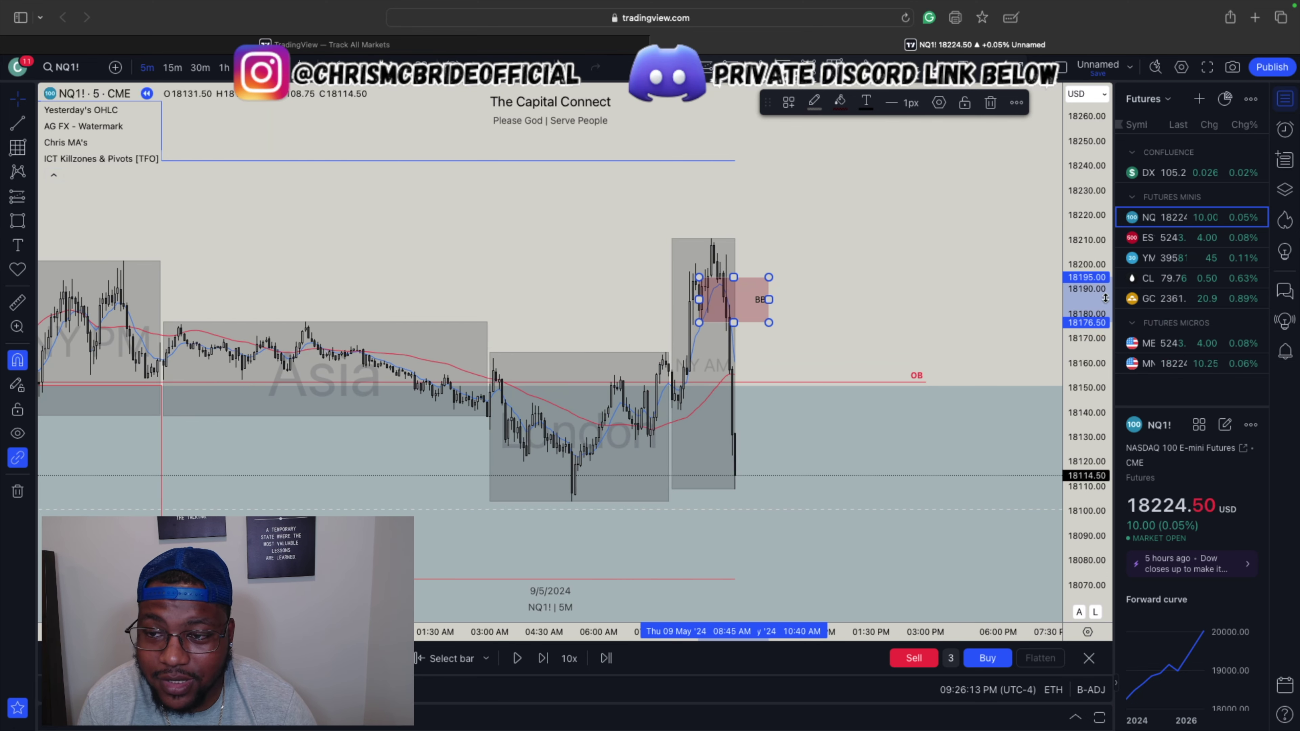
pyautogui.scroll(2, 1084, 288)
pyautogui.scroll(3, 1084, 288)
pyautogui.scroll(4, 845, 301)
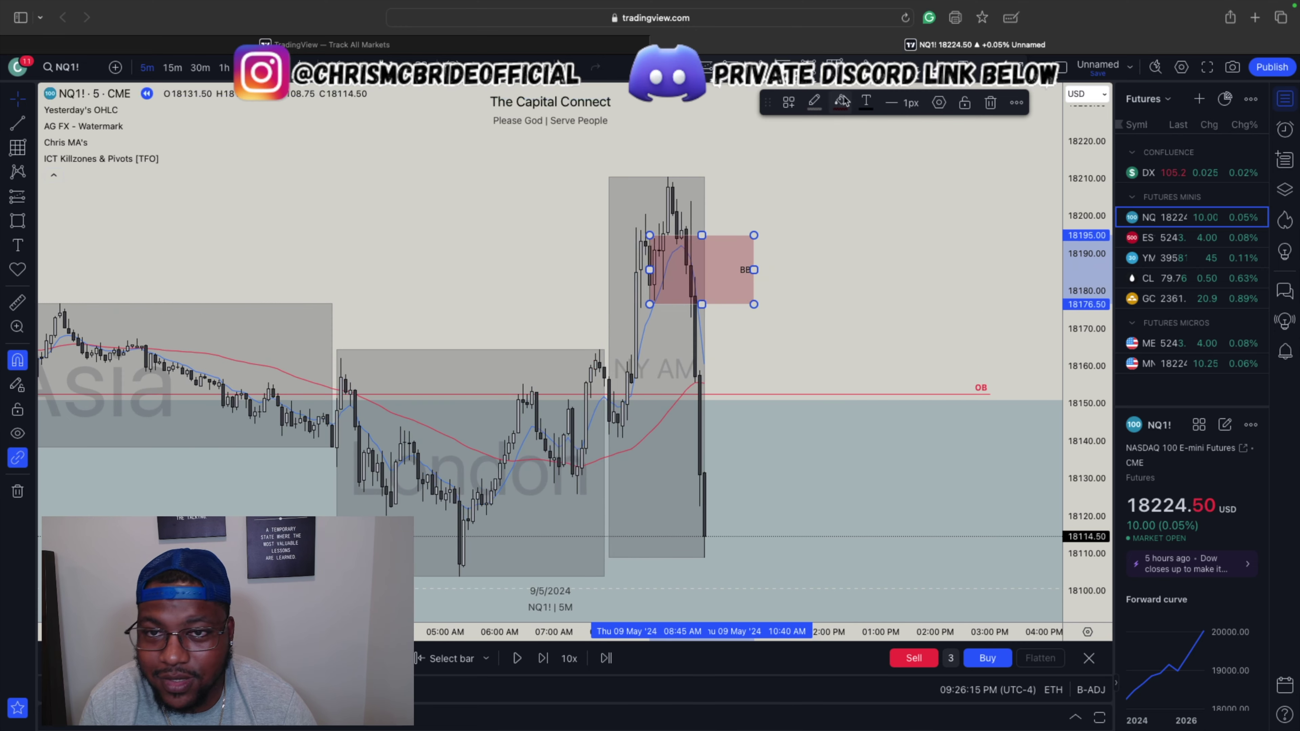
pyautogui.click(811, 70)
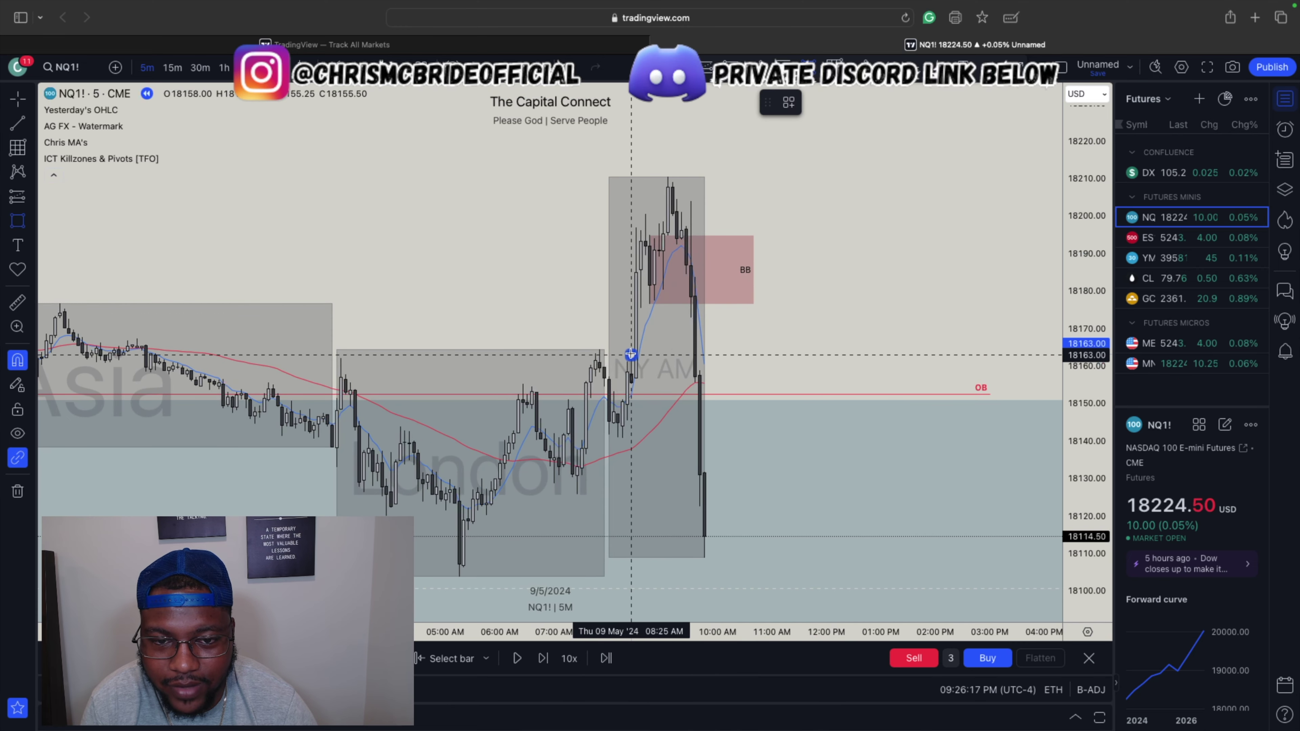
pyautogui.click(631, 385)
pyautogui.click(628, 367)
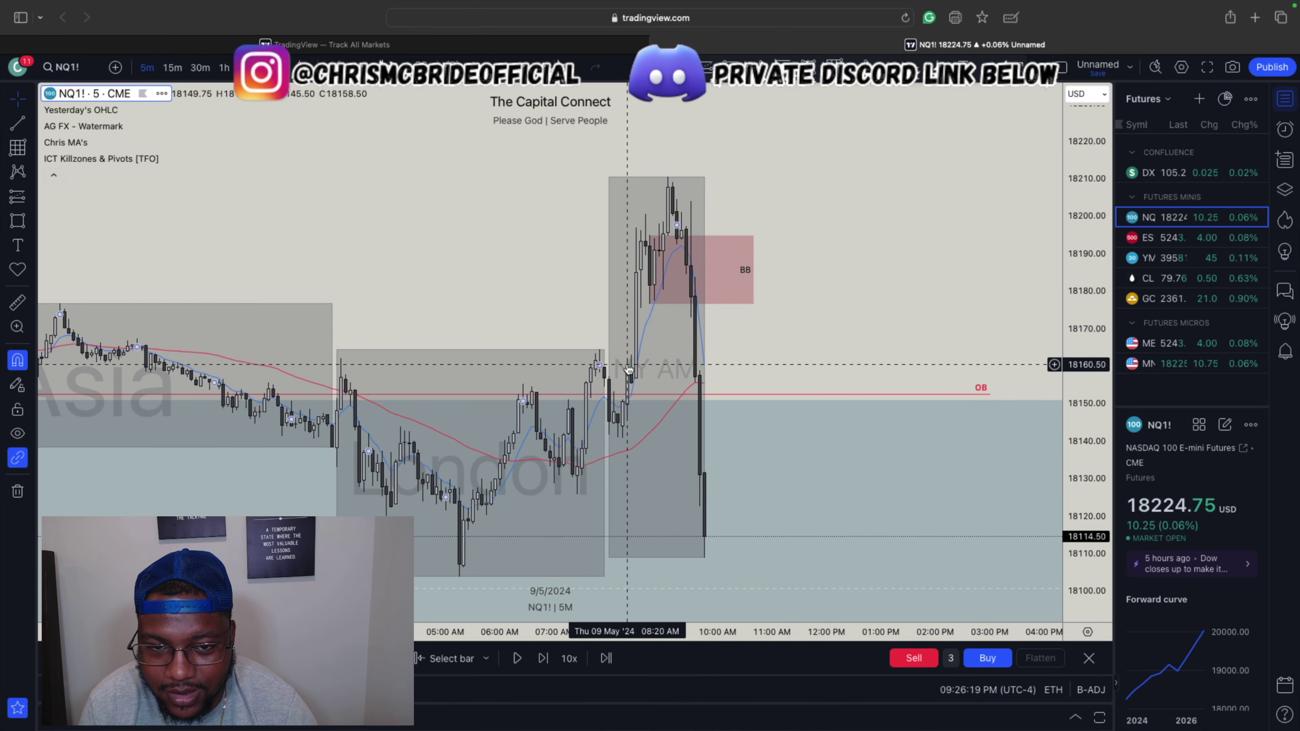
pyautogui.click(632, 370)
pyautogui.moveTo(632, 370); pyautogui.dragTo(763, 368)
pyautogui.rightClick(763, 368)
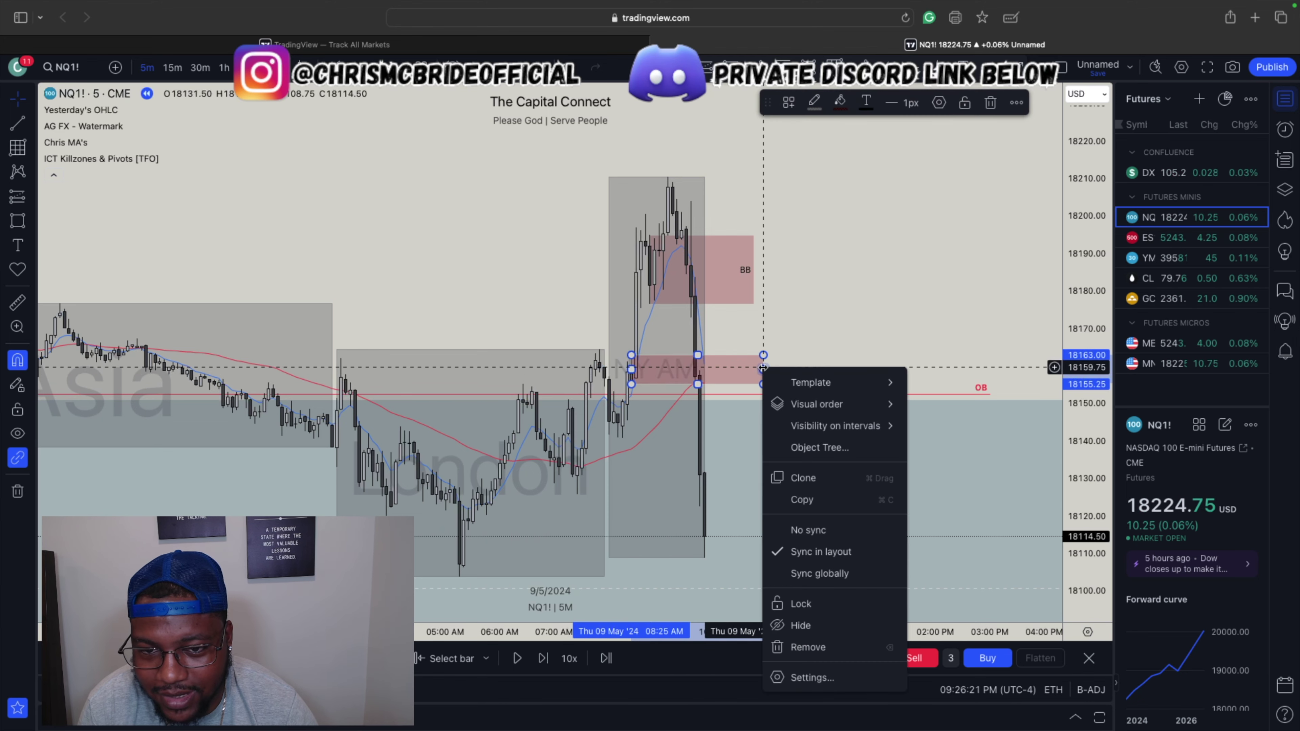
pyautogui.moveTo(819, 383)
pyautogui.click(931, 440)
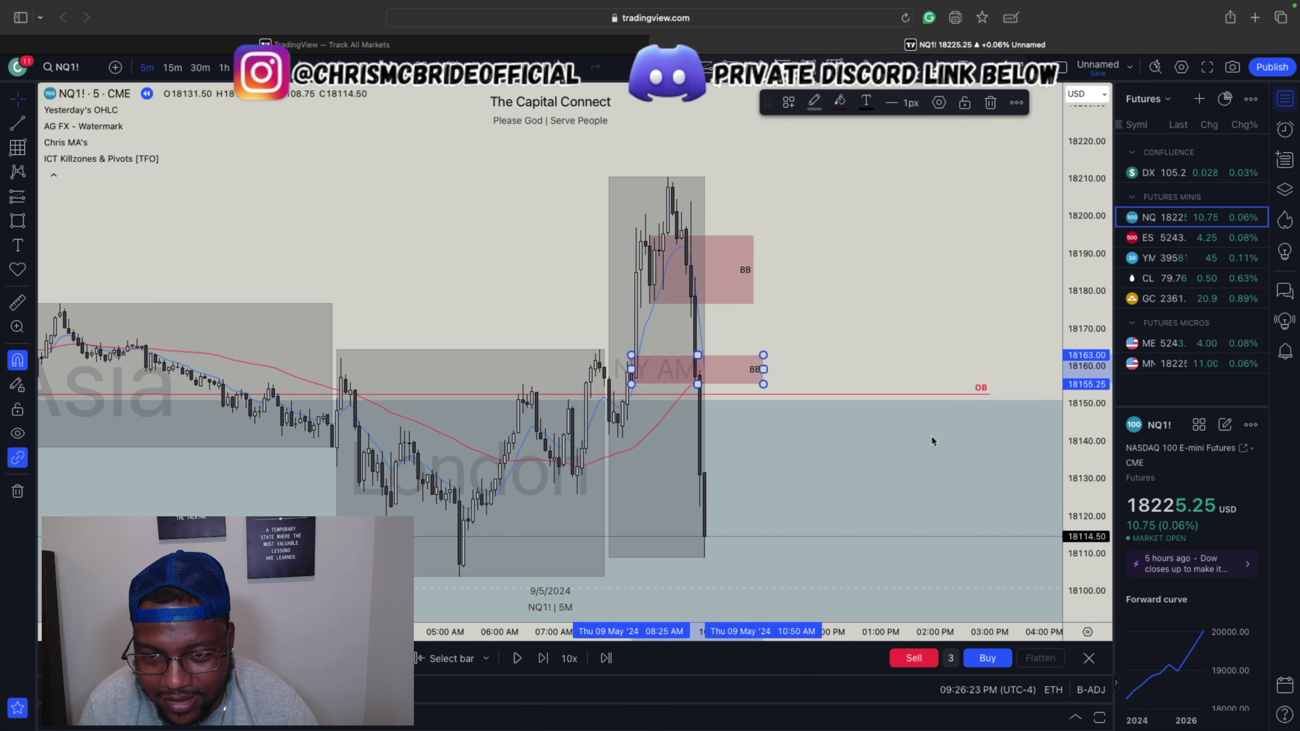
# Check the 15-minute chart, return to 5-minute candles, and rescale the price axis
pyautogui.click(173, 67)
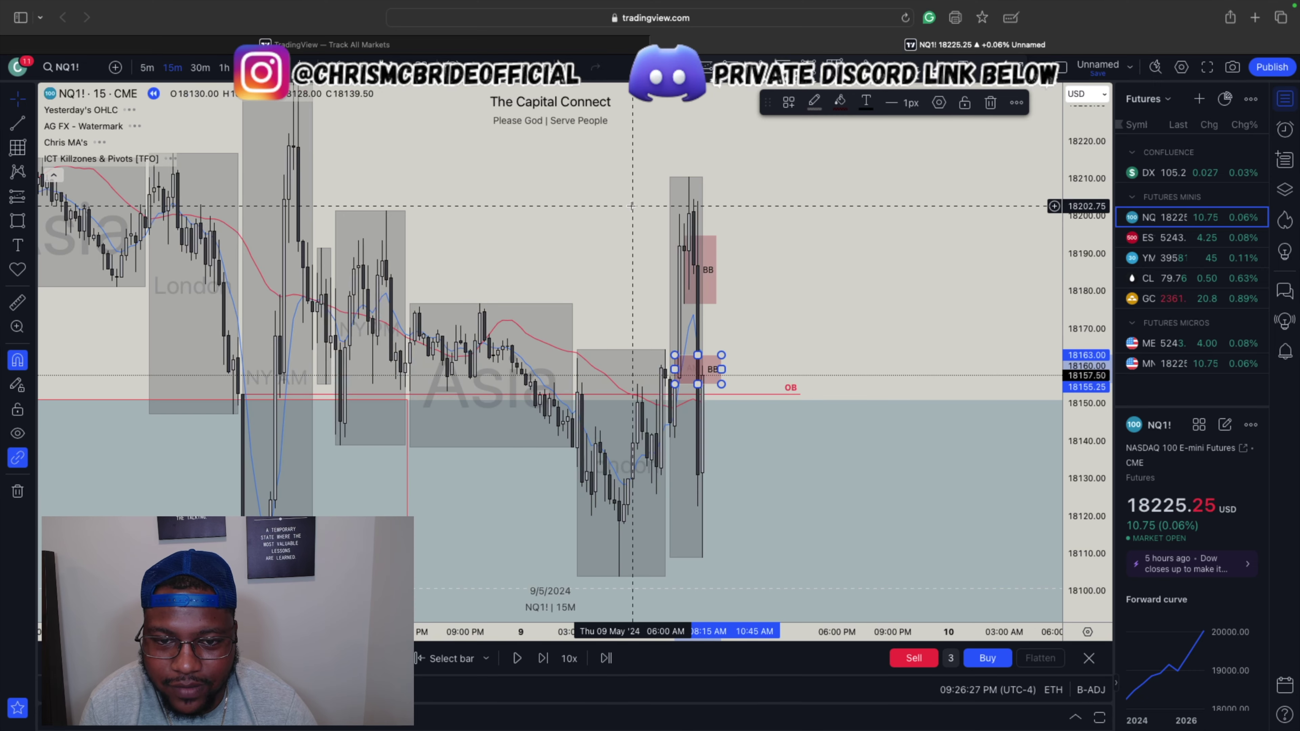
pyautogui.click(637, 232)
pyautogui.click(146, 67)
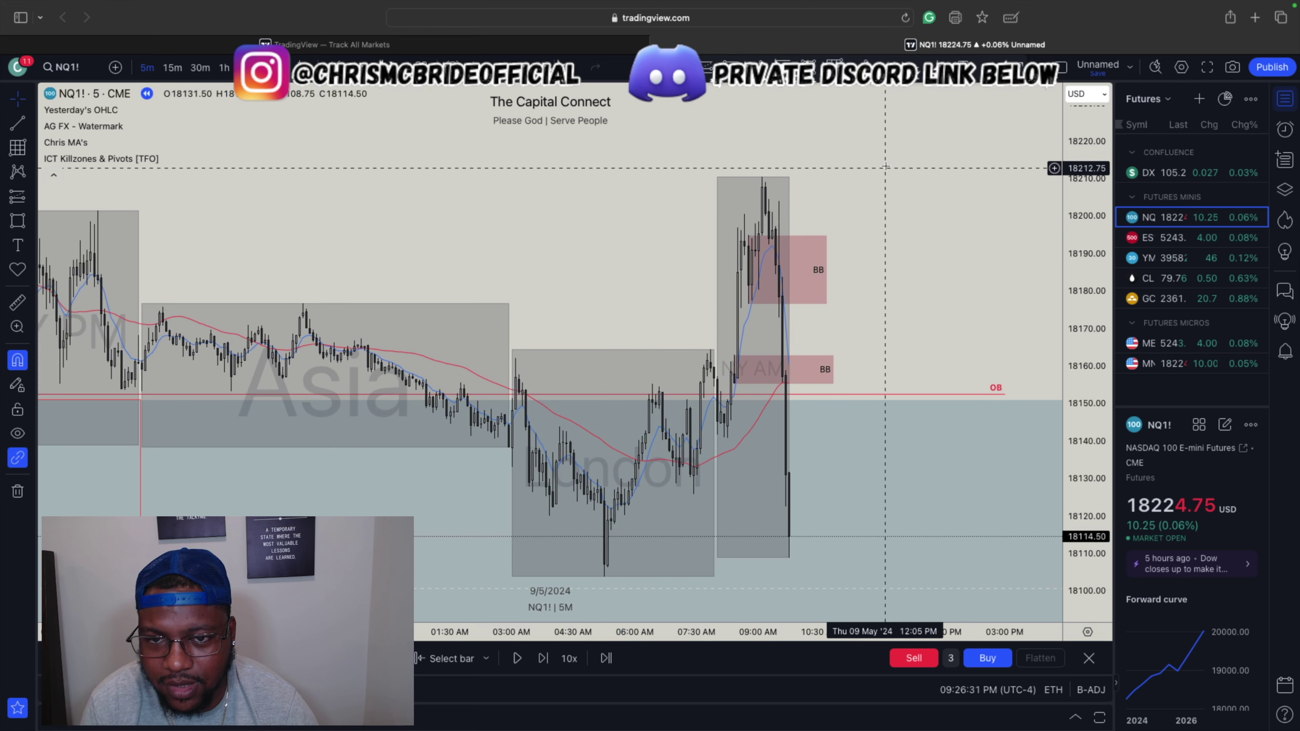
pyautogui.moveTo(1092, 198); pyautogui.dragTo(1092, 220)
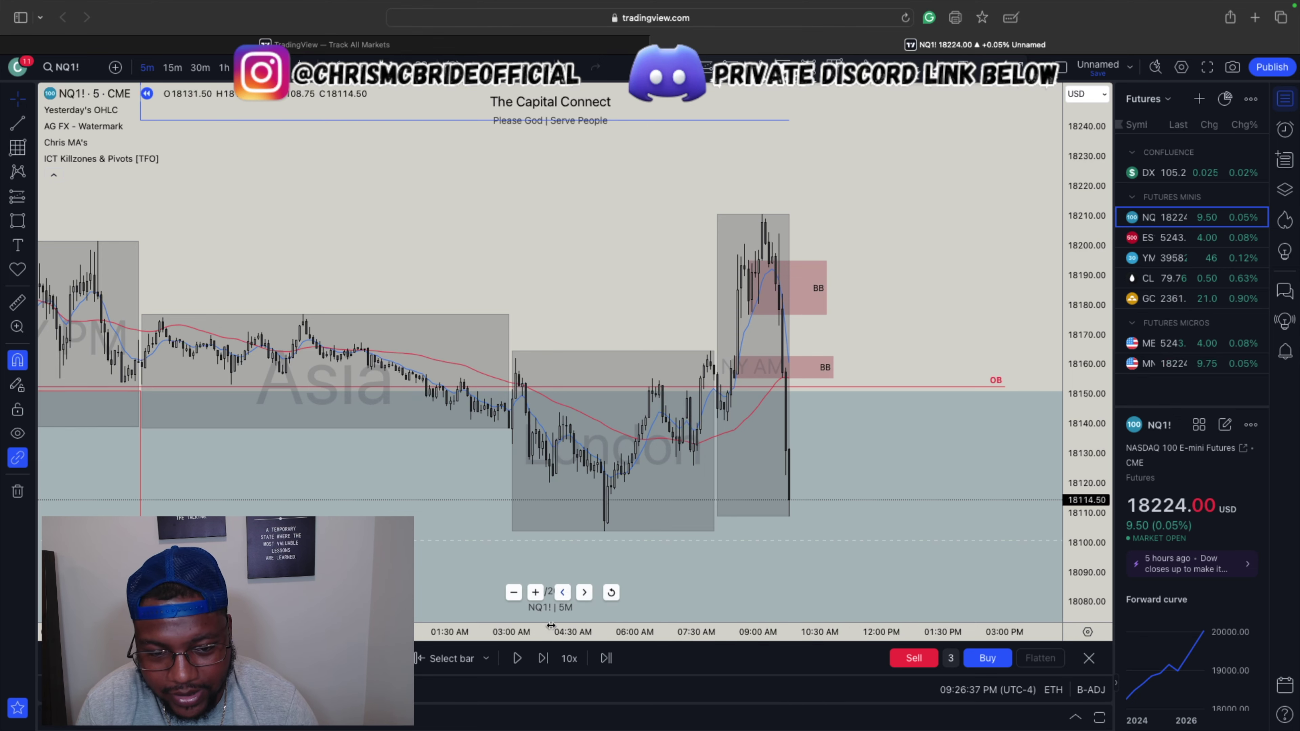
# Draw a level line at about 18184 and apply the FVG template to it
pyautogui.click(809, 67)
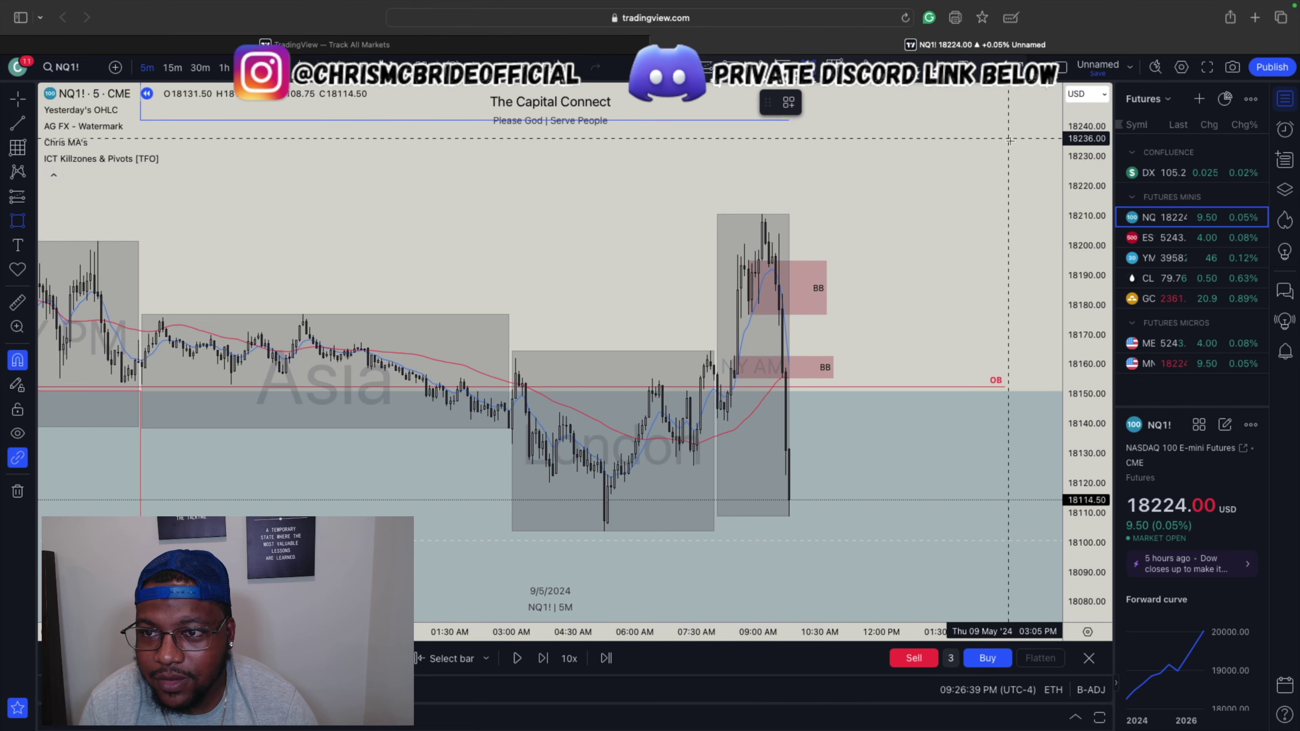
pyautogui.scroll(8, 1089, 196)
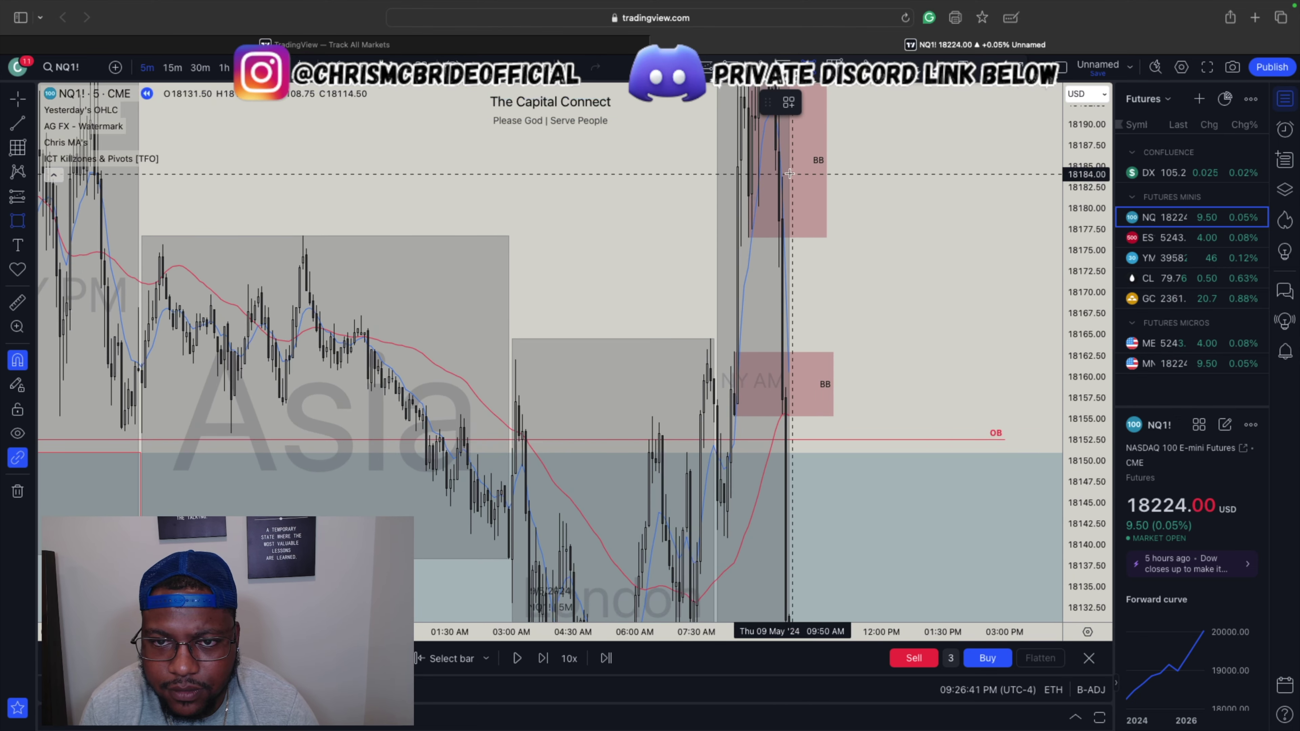
pyautogui.moveTo(772, 174); pyautogui.dragTo(954, 172)
pyautogui.rightClick(953, 175)
pyautogui.moveTo(1029, 191)
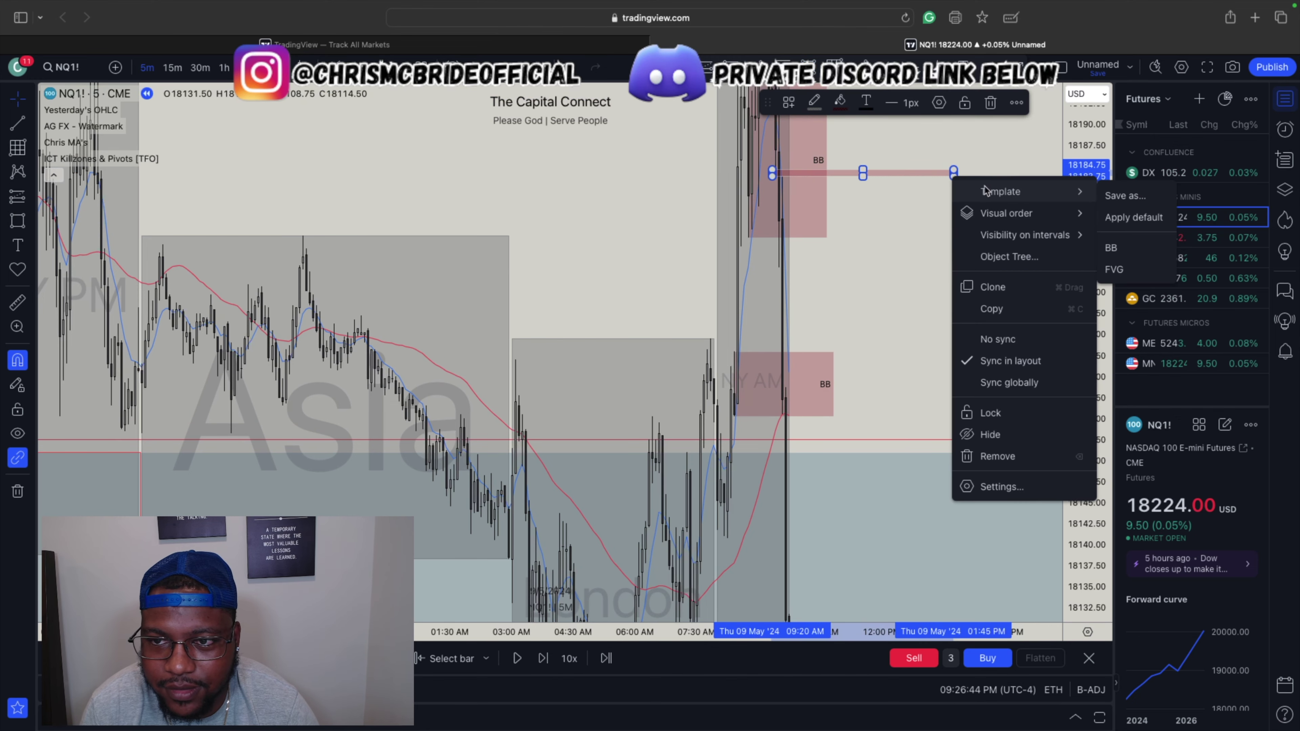
pyautogui.click(1115, 270)
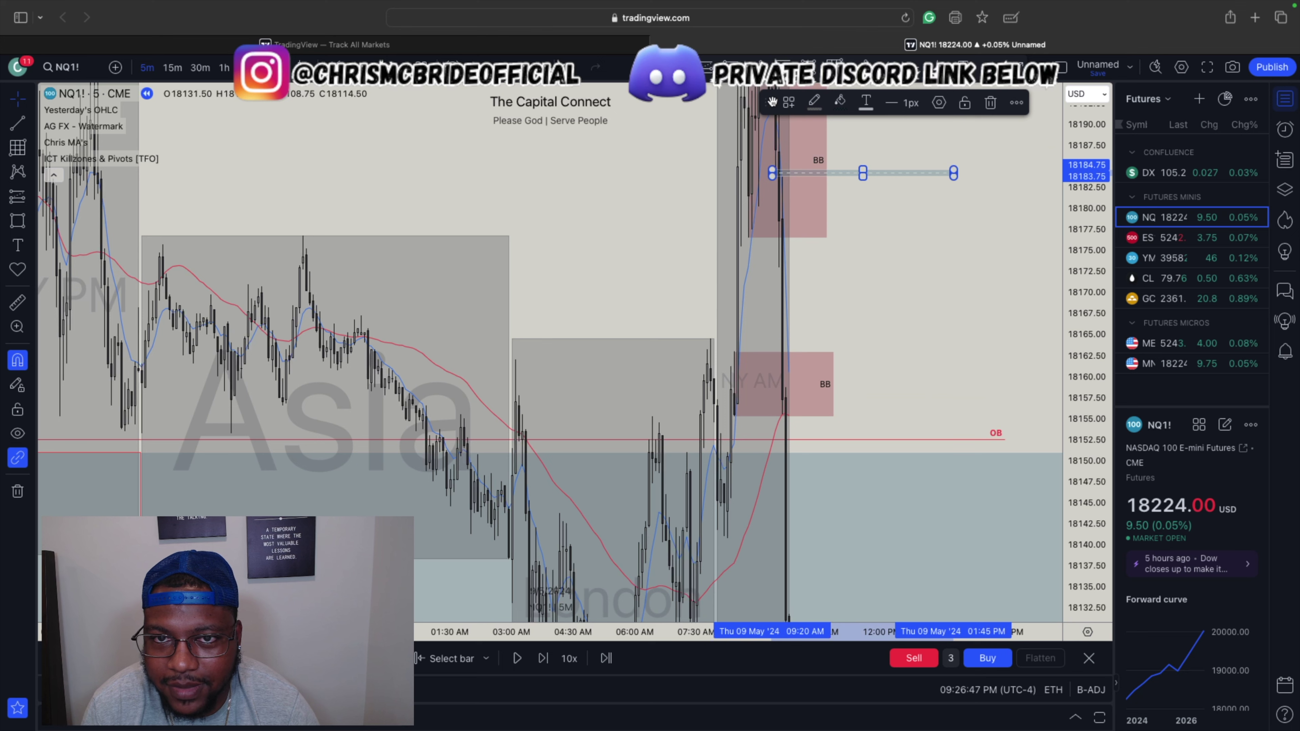
# Draw a box over the 18158.75–18173 gap, stretch it right, and apply the FVG template
pyautogui.click(814, 73)
pyautogui.click(776, 266)
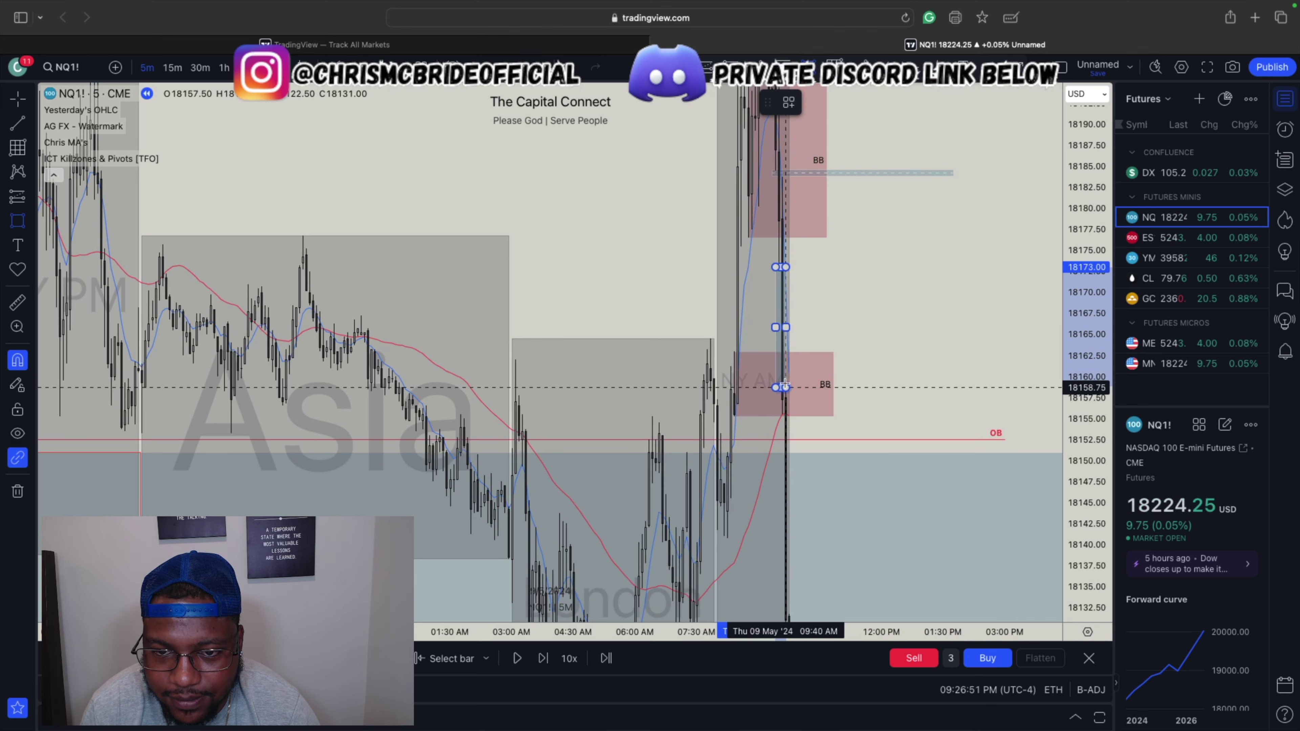
pyautogui.click(785, 365)
pyautogui.moveTo(787, 328); pyautogui.dragTo(916, 327)
pyautogui.rightClick(916, 328)
pyautogui.moveTo(998, 346)
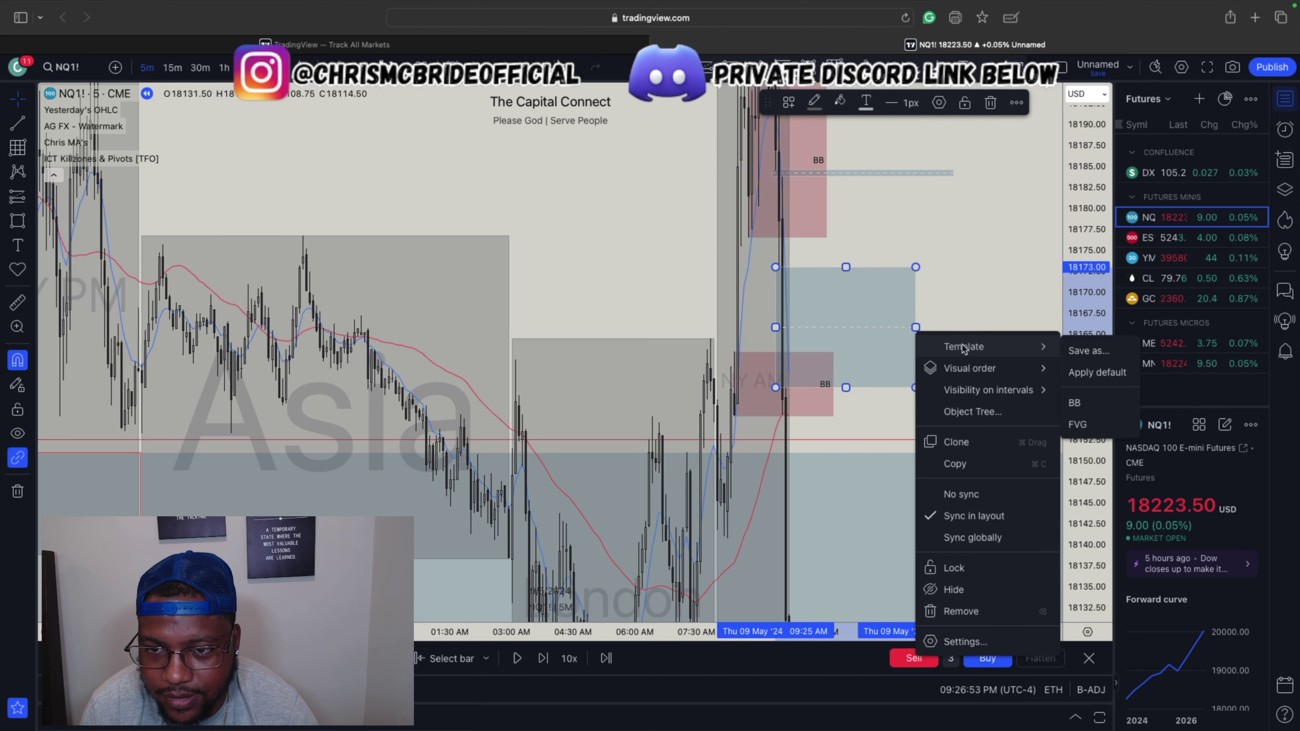
pyautogui.click(1075, 425)
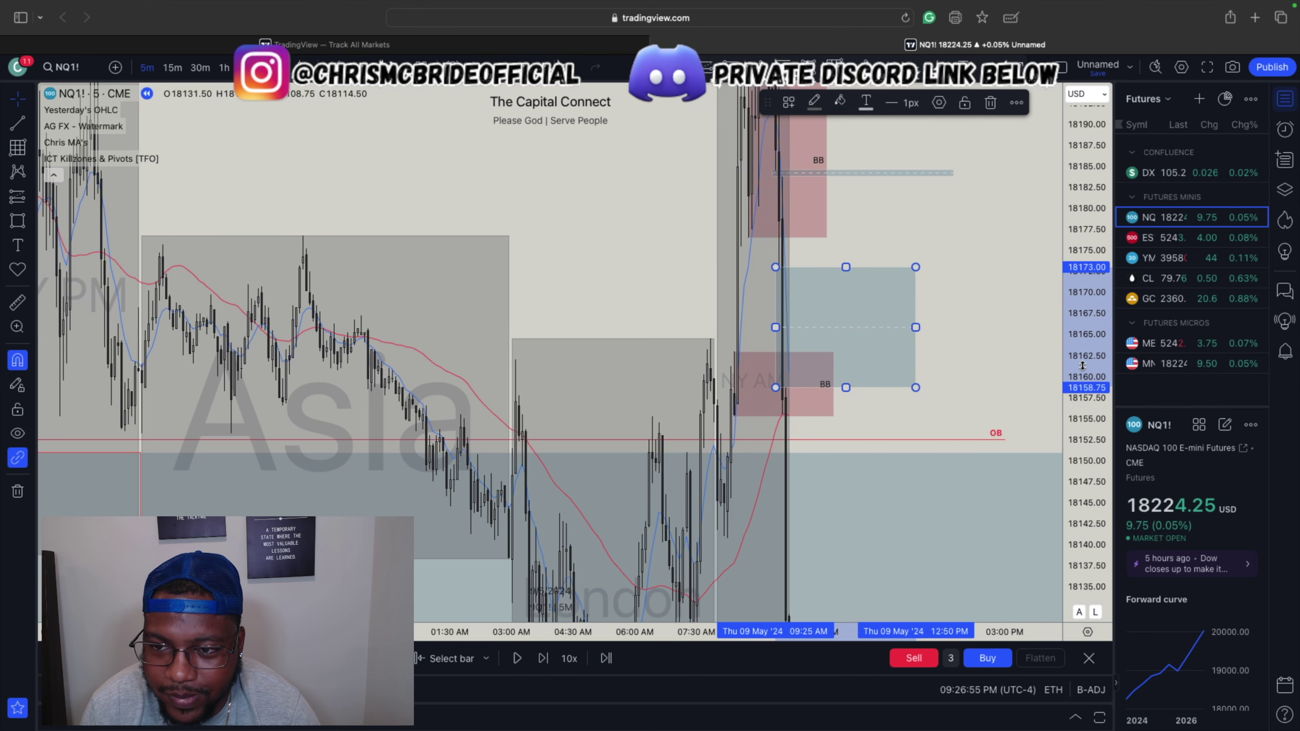
pyautogui.scroll(-10, 1080, 351)
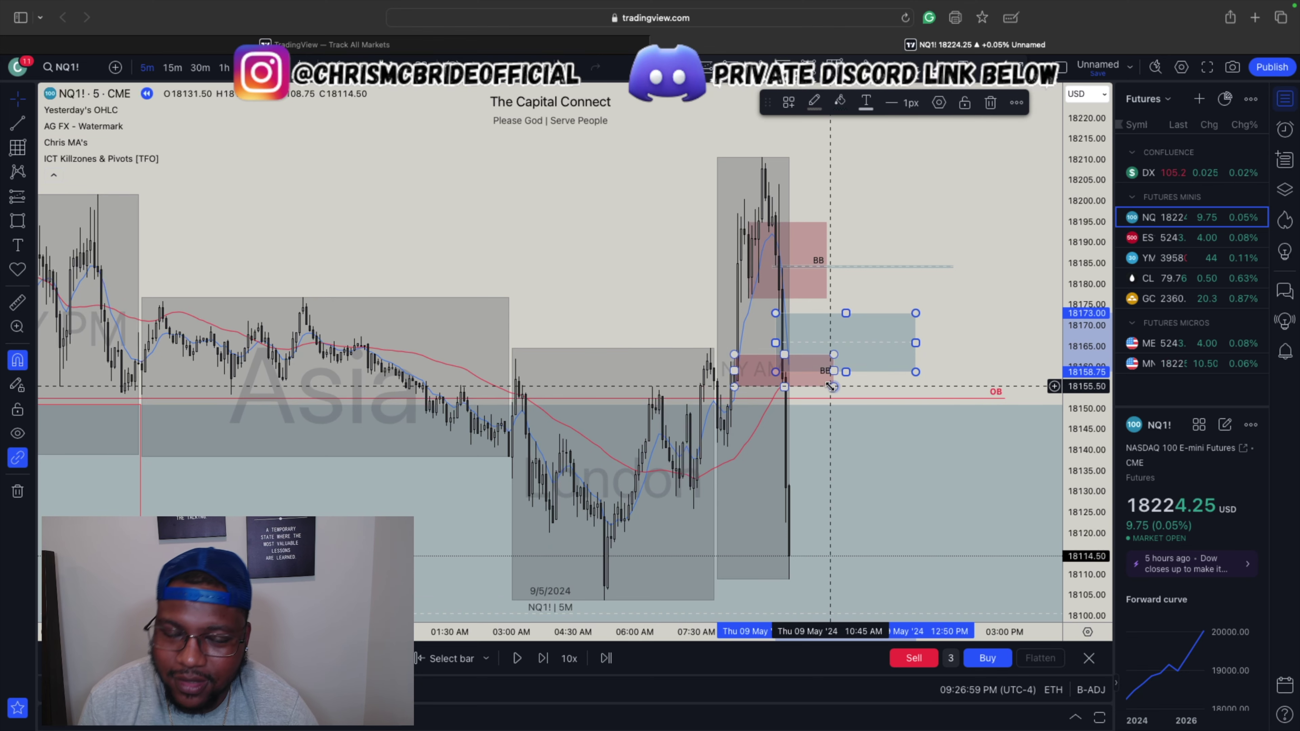
pyautogui.scroll(2, 732, 419)
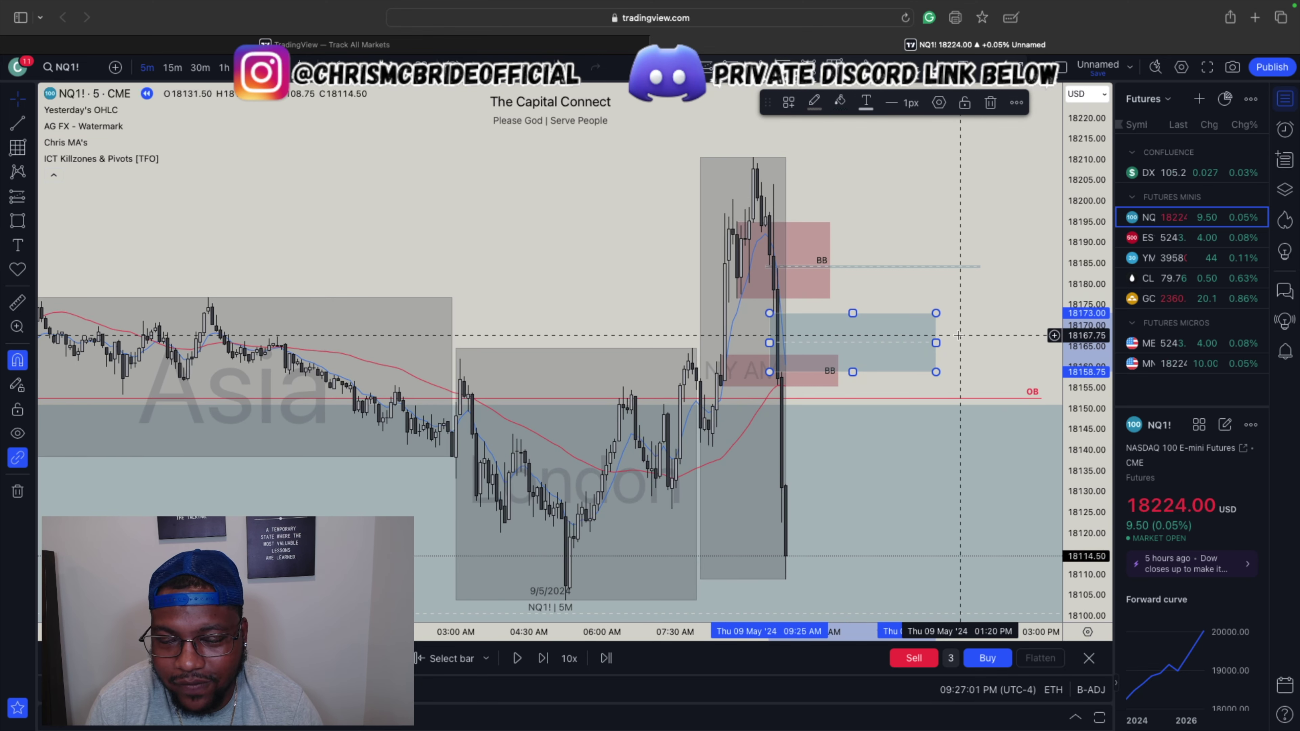
pyautogui.moveTo(992, 338); pyautogui.dragTo(979, 282)
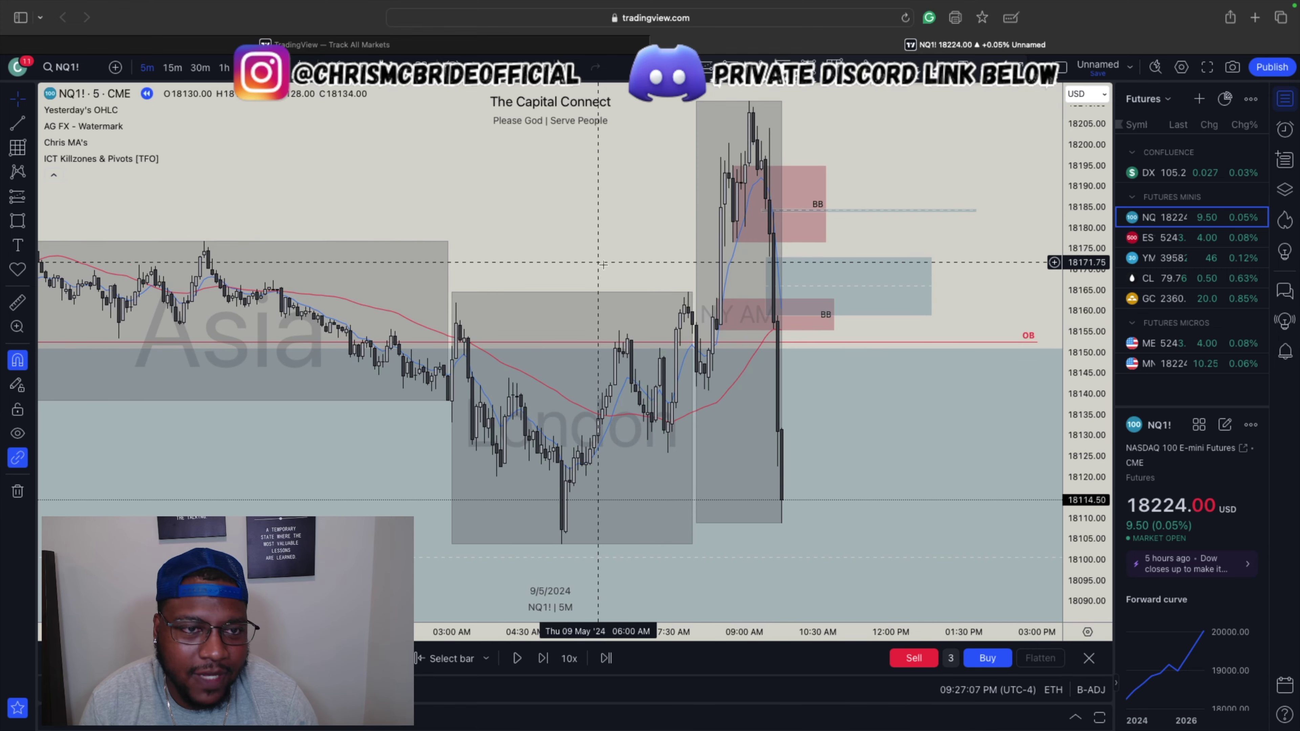
# Step the replay forward five bars until price rallies to about 18172
pyautogui.click(543, 660)
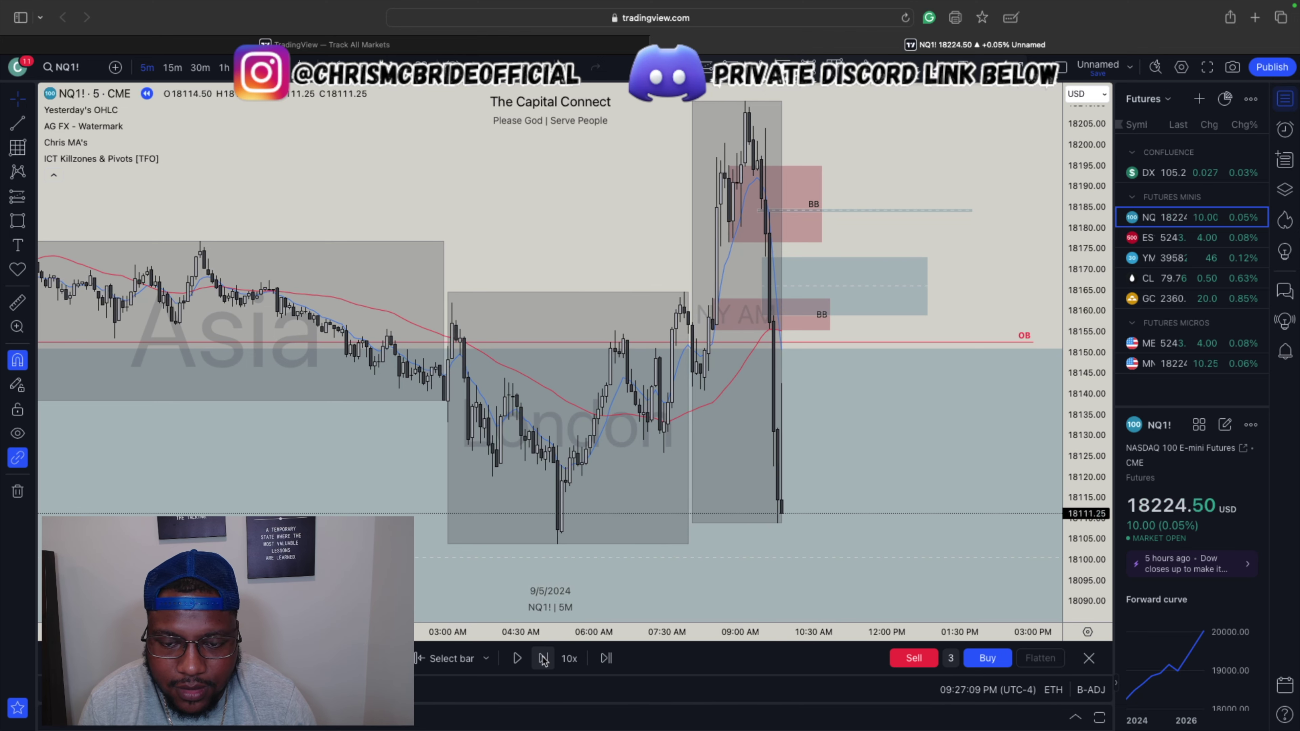
pyautogui.click(543, 661)
pyautogui.click(543, 660)
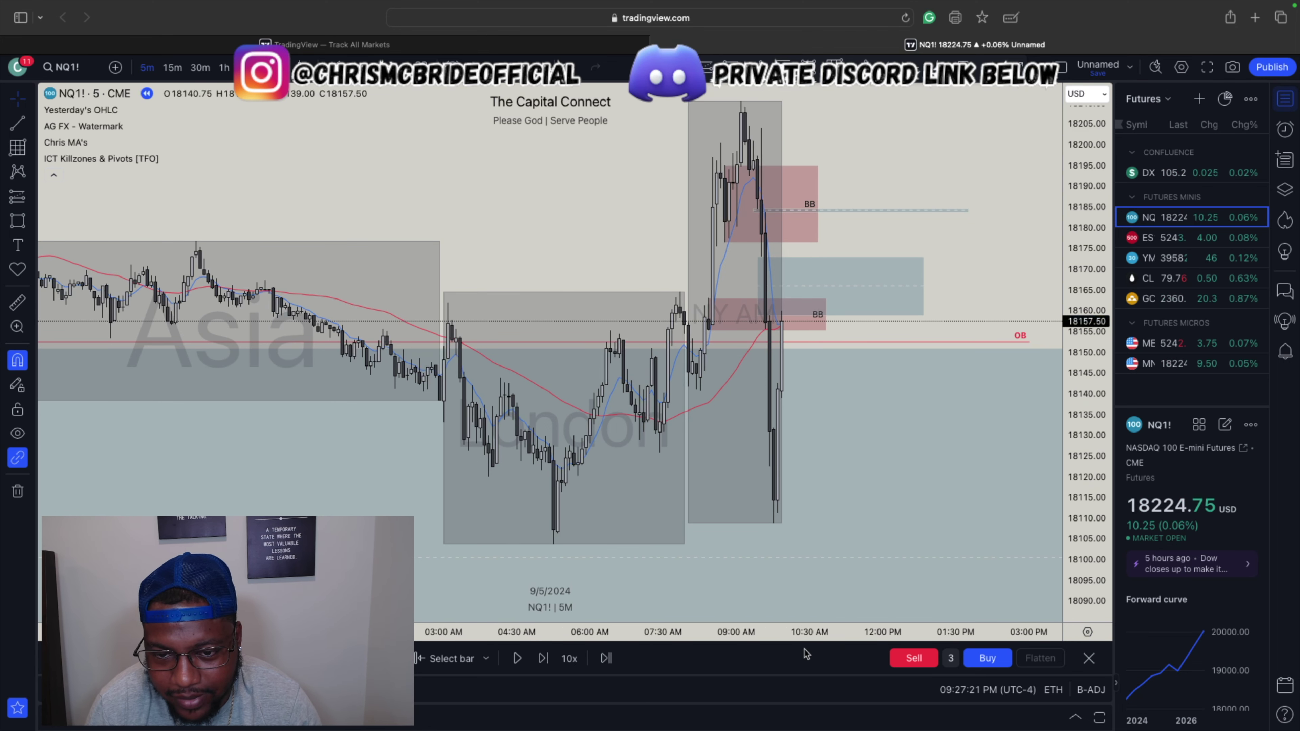
pyautogui.click(543, 660)
pyautogui.click(543, 659)
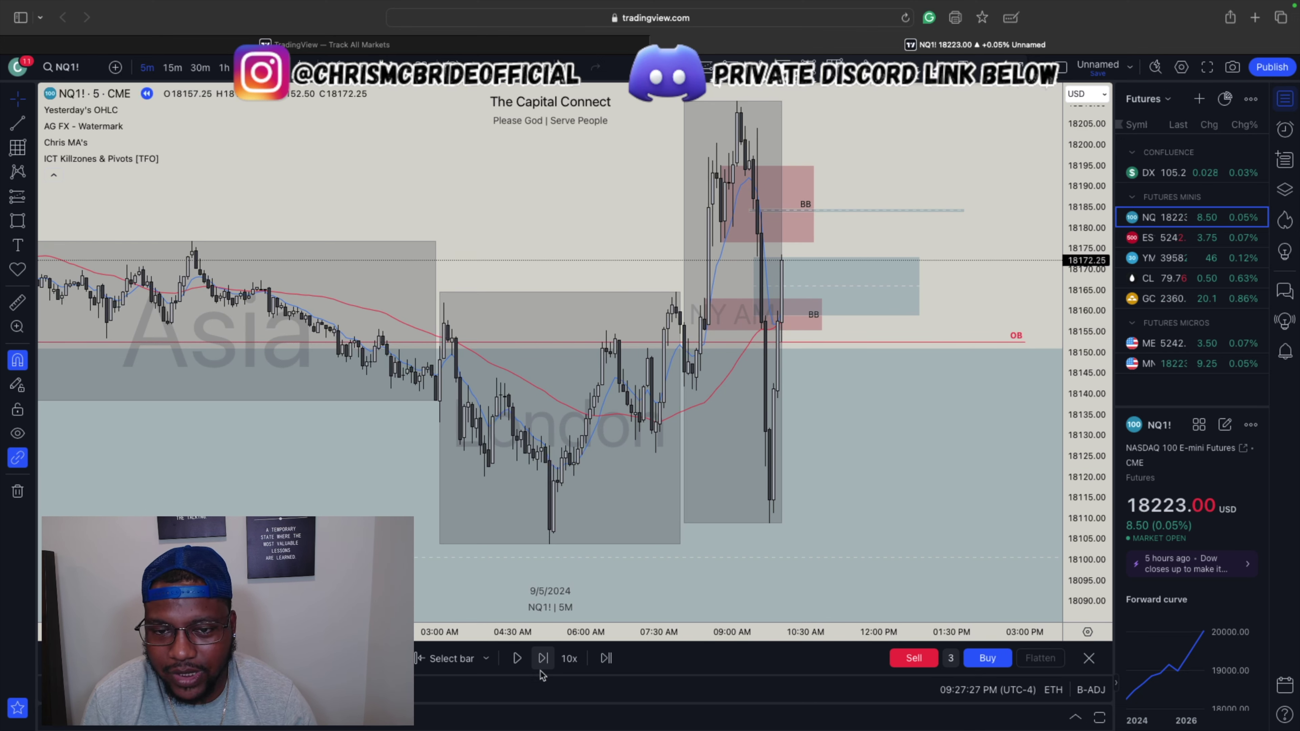
pyautogui.hotkey('alt', 't')
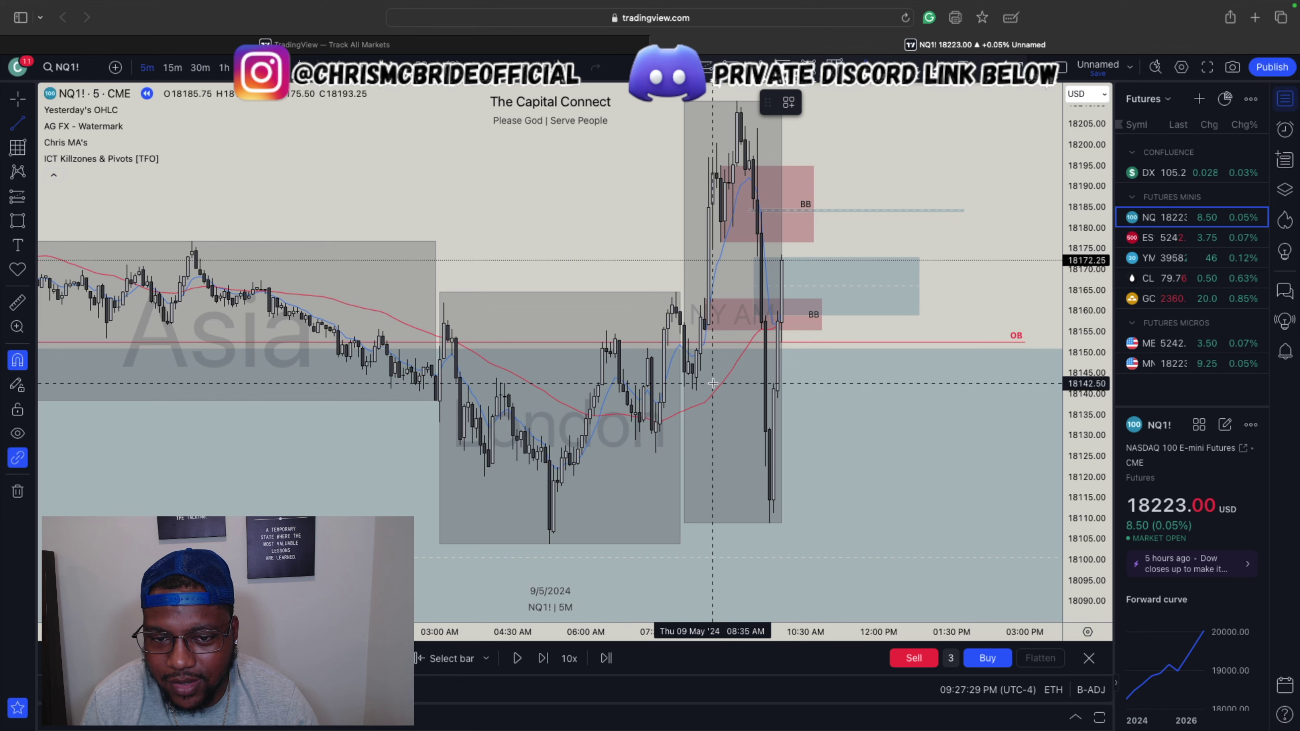
# Draw a trend line from the 18140.75 swing low to the 18108.75 low and apply the SMT template
pyautogui.click(697, 391)
pyautogui.click(767, 523)
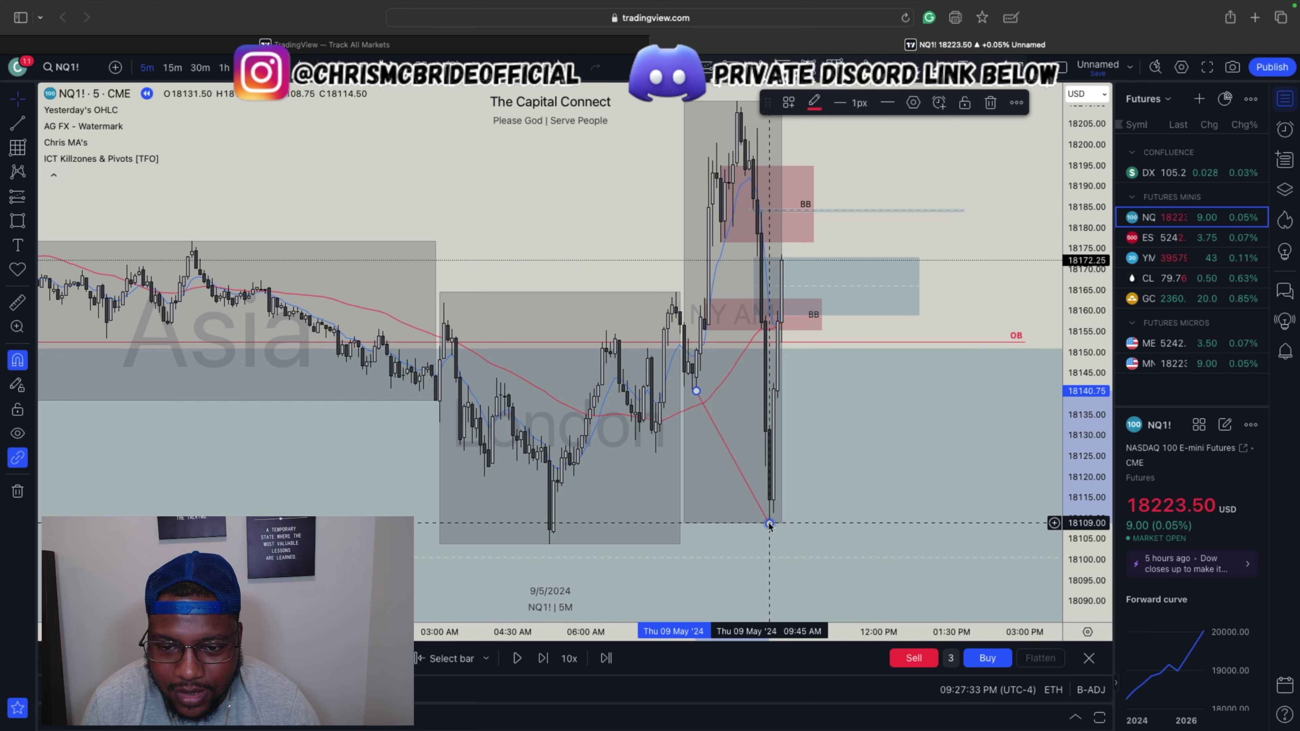
pyautogui.rightClick(768, 521)
pyautogui.moveTo(839, 422)
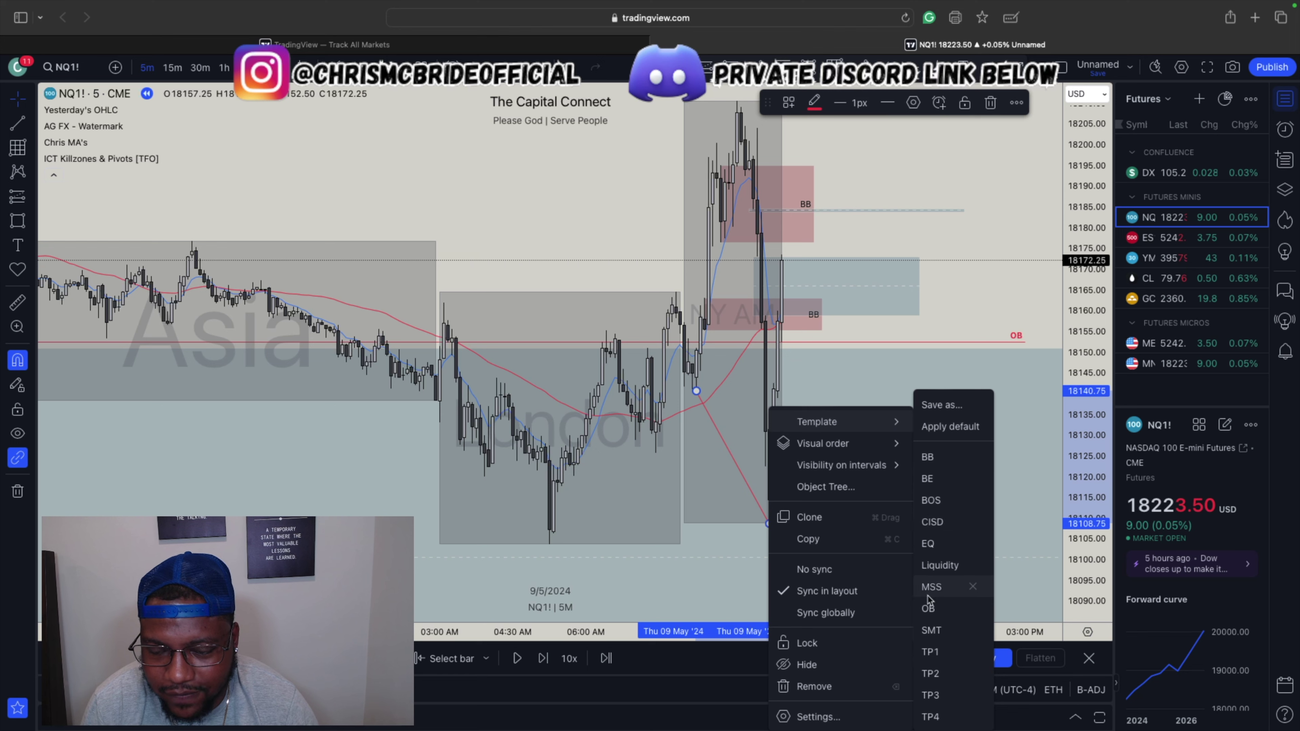
pyautogui.click(930, 630)
# Select the light-blue FVG box and zoom in around it
pyautogui.hscroll(2, 874, 460)
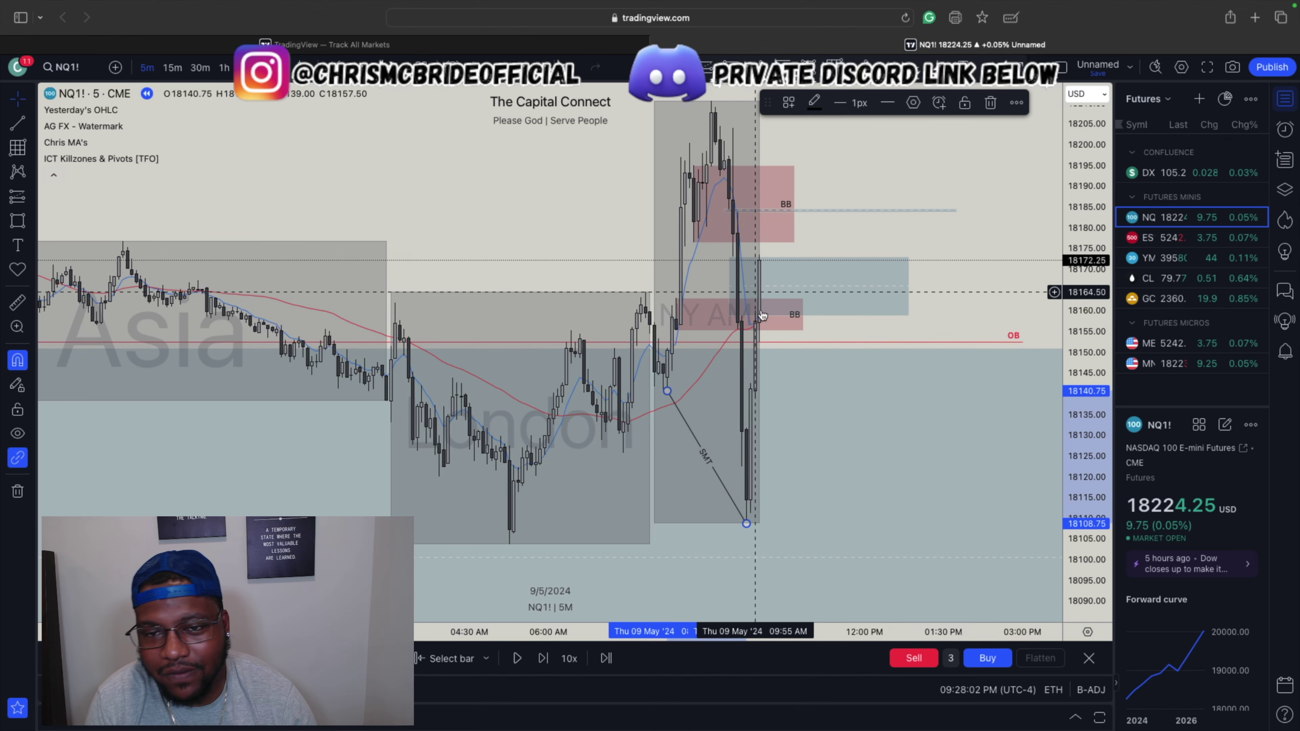
pyautogui.click(730, 287)
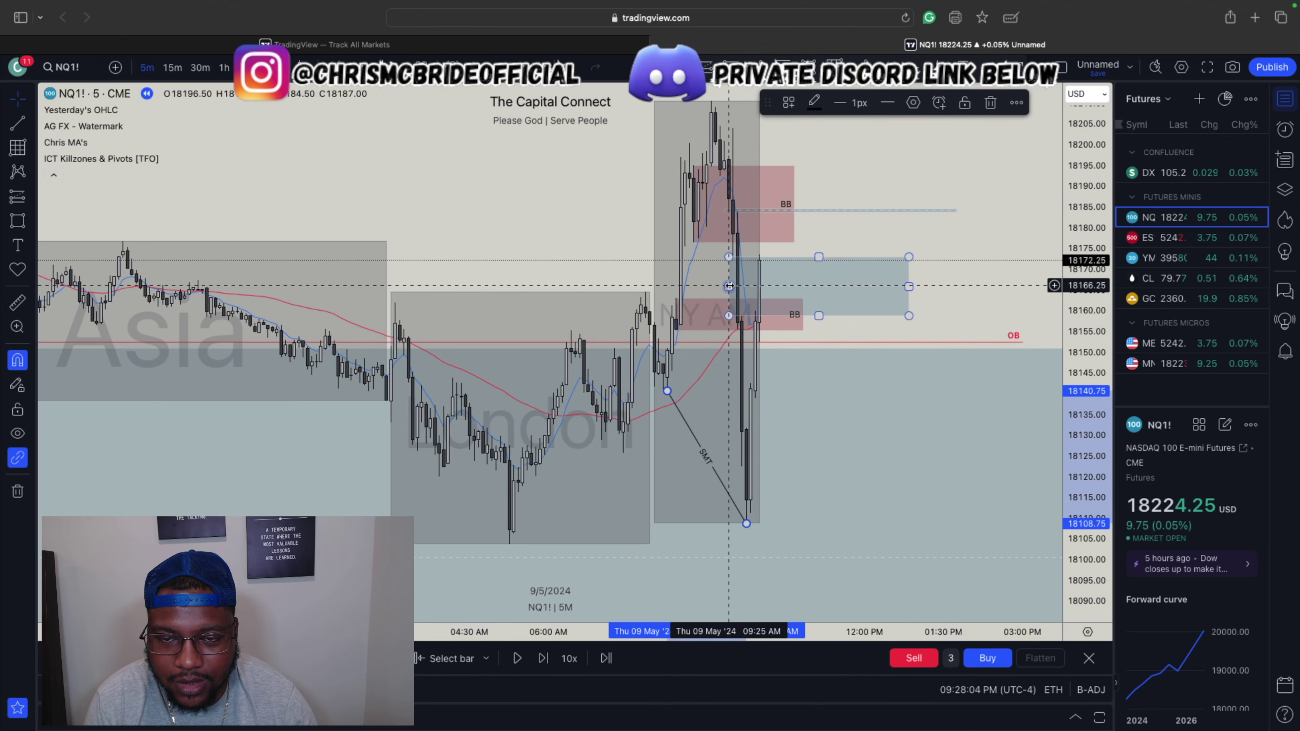
pyautogui.scroll(1, 730, 286)
pyautogui.scroll(1, 730, 286)
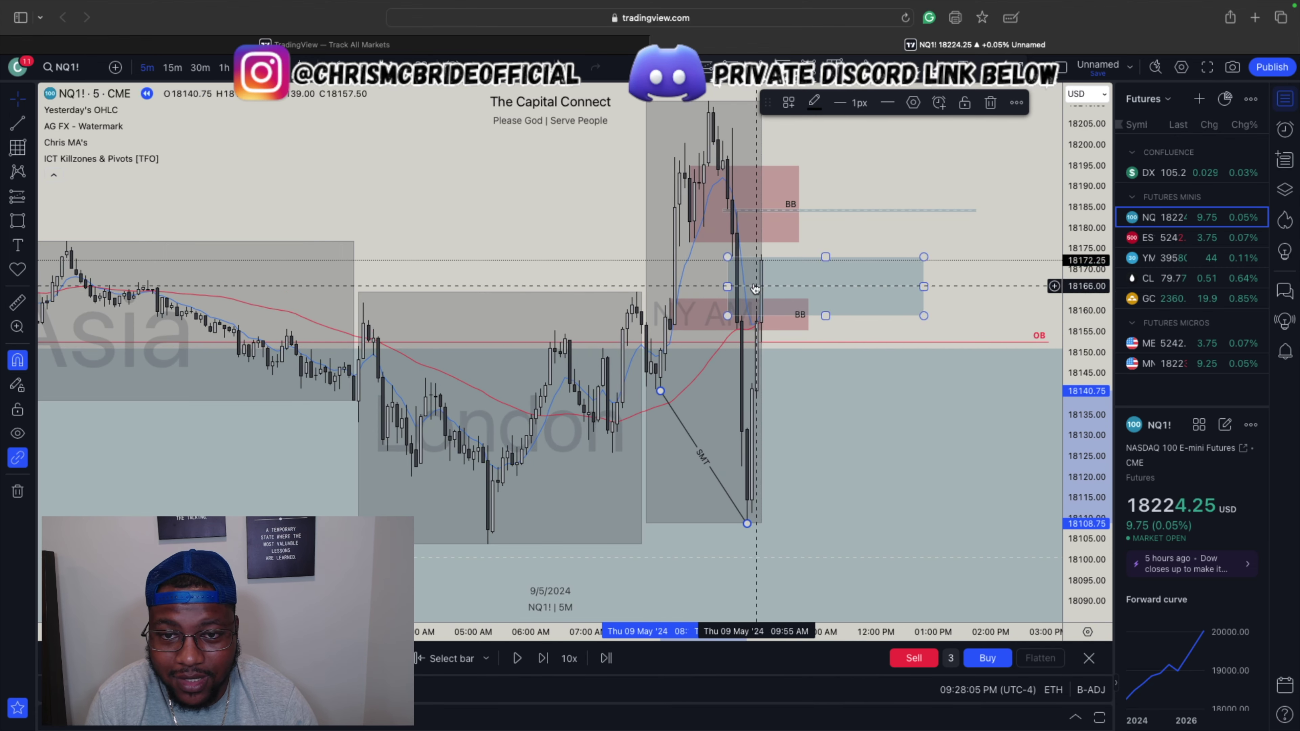
# Step the replay forward four bars as price swings through the FVG box
pyautogui.click(543, 658)
pyautogui.click(544, 658)
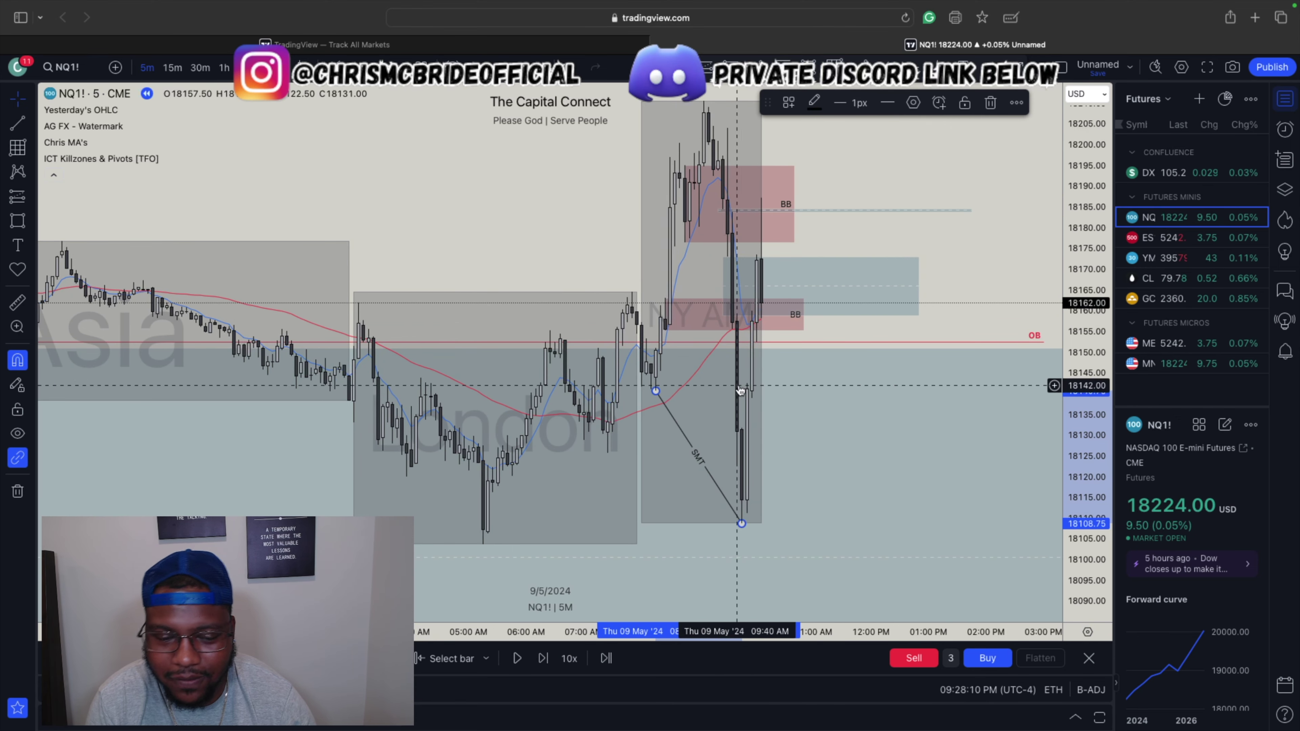
pyautogui.click(544, 658)
pyautogui.click(544, 658)
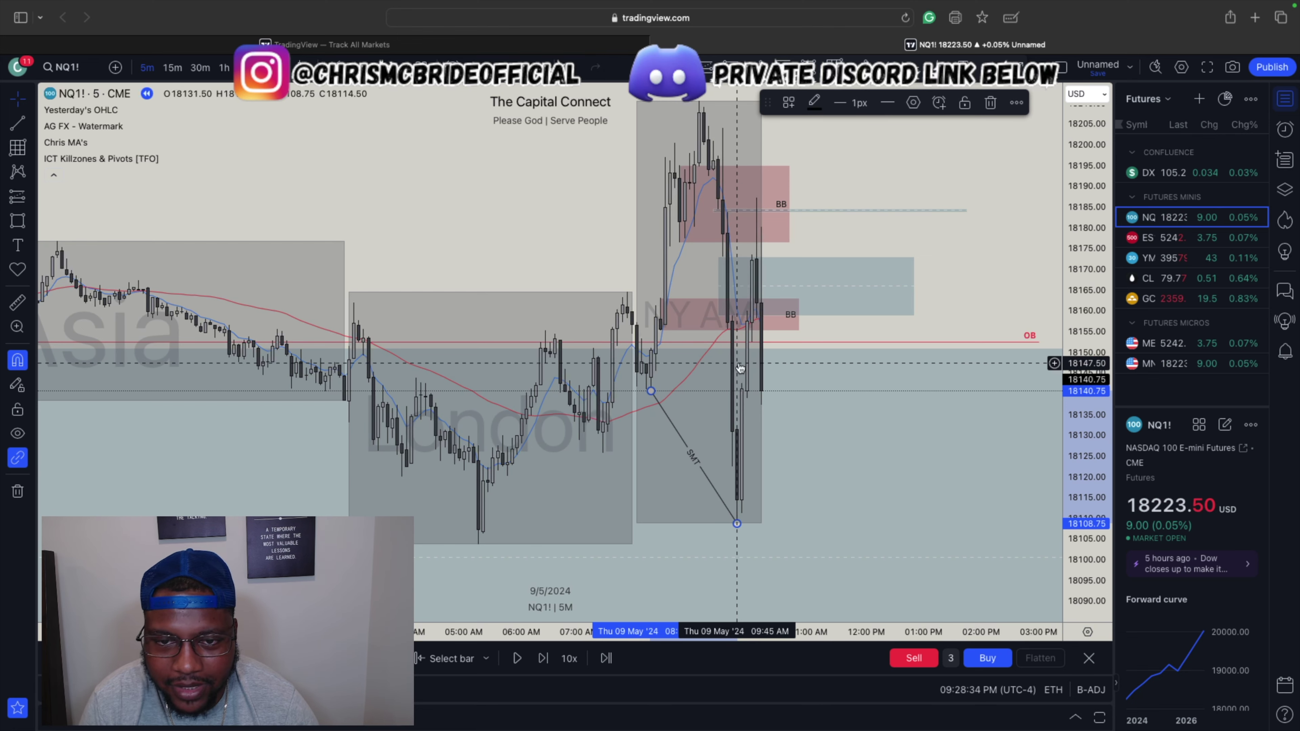
# Zoom in and inspect the FVG box and the dashed line near 18184
pyautogui.scroll(2, 717, 333)
pyautogui.click(709, 284)
pyautogui.click(701, 211)
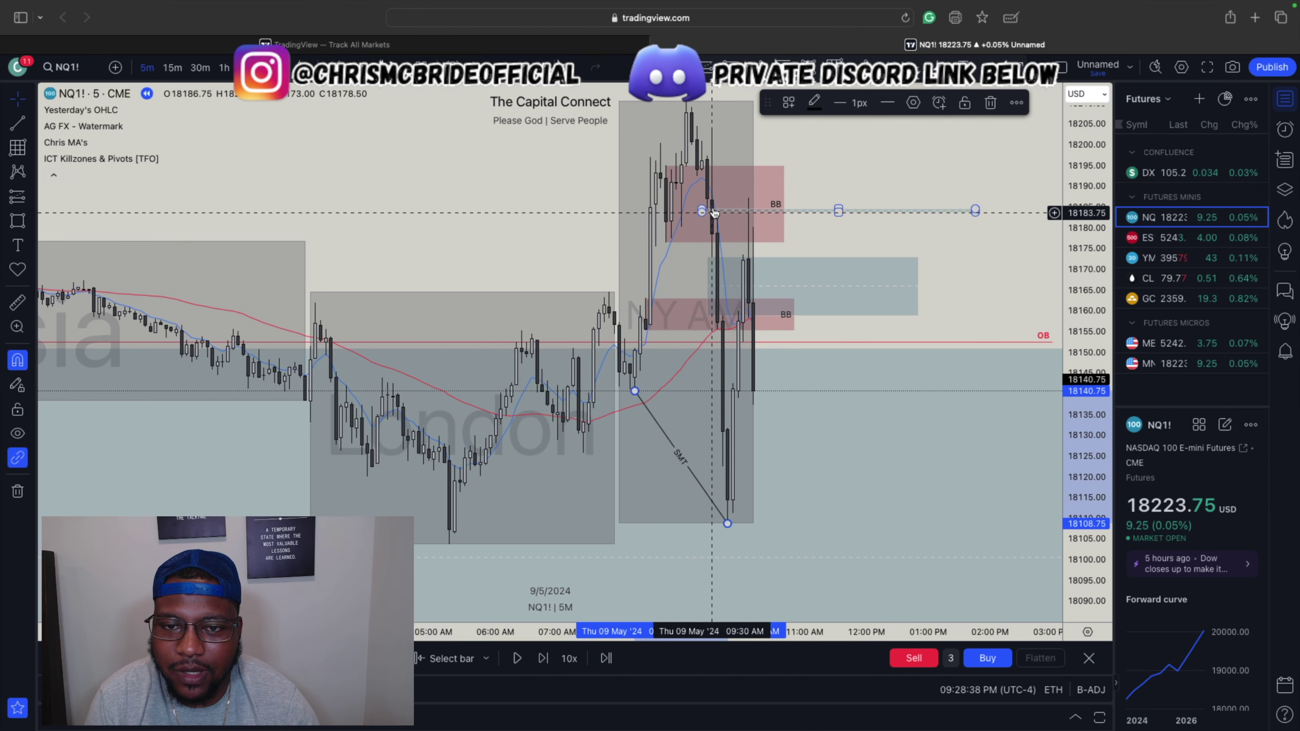
pyautogui.click(736, 225)
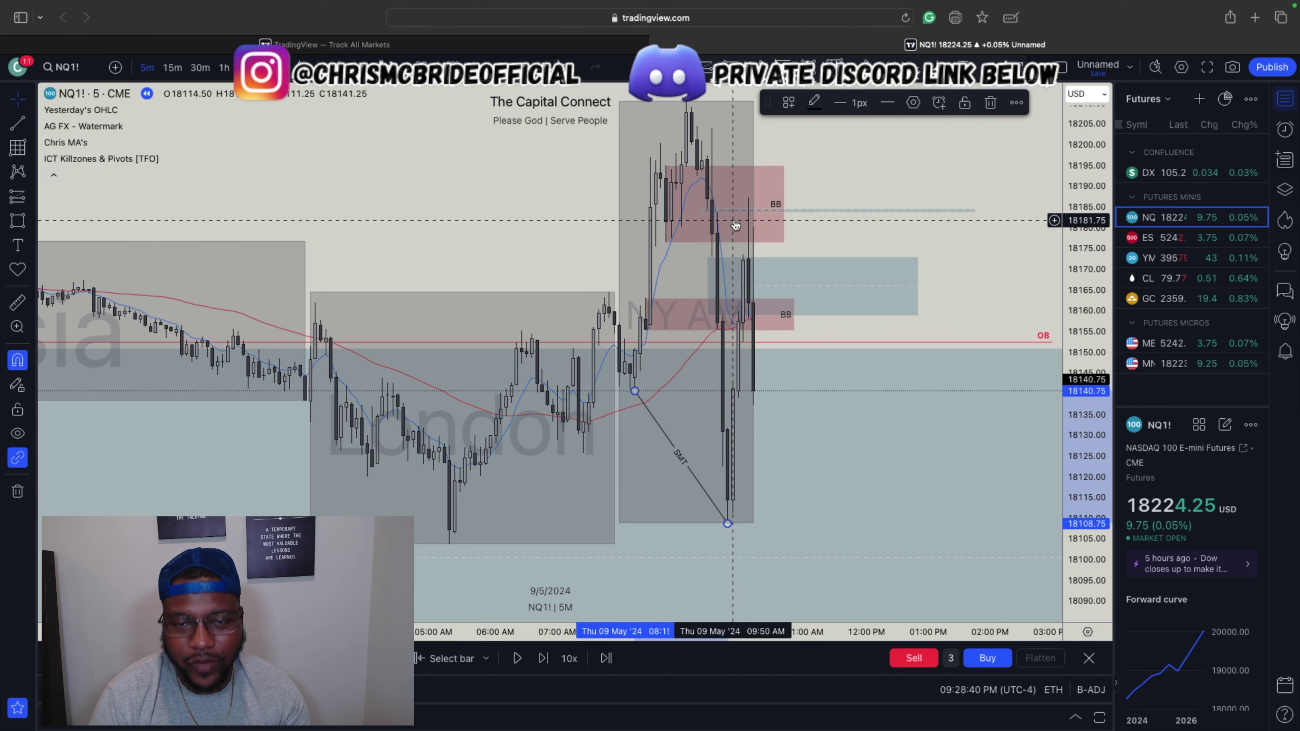